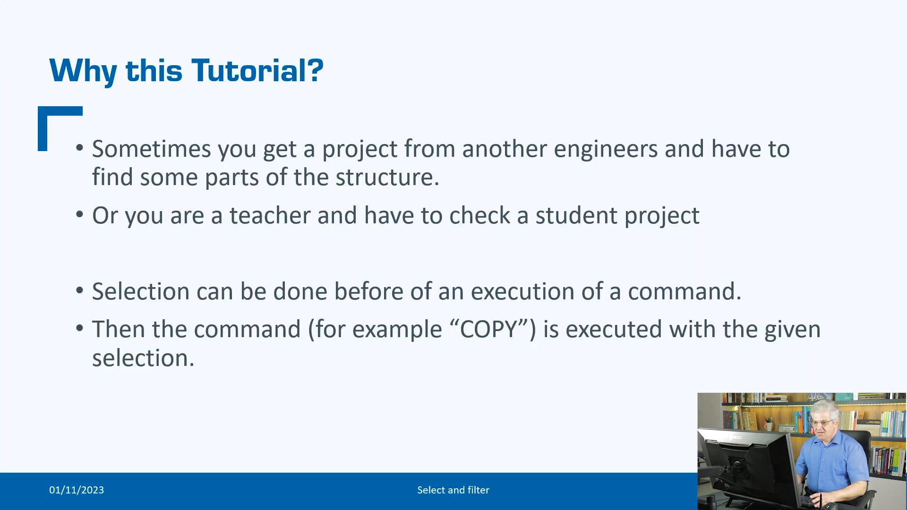
{"action": "key", "text": "Right"}
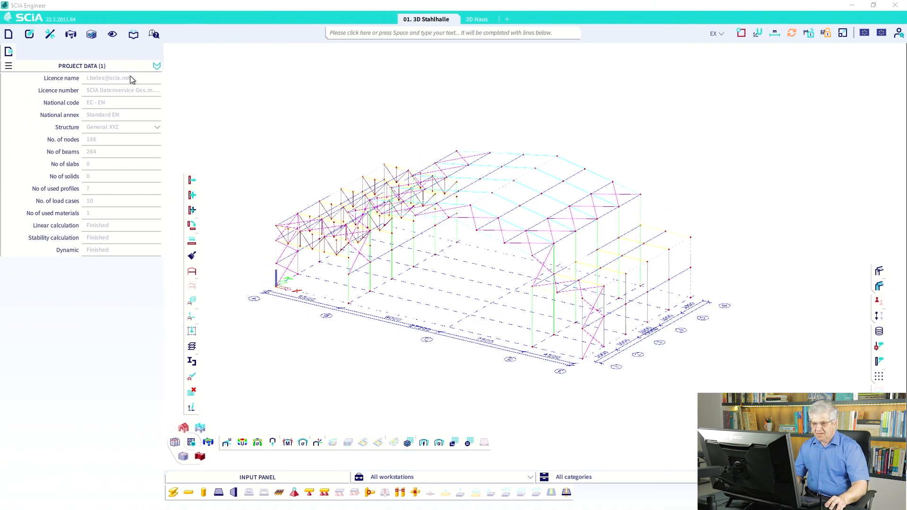
Look through the available selection commands, select the entire steel hall structure, and deselect everything.
{"action": "left_click", "coordinate": [50, 34]}
{"action": "mouse_move", "coordinate": [61, 64]}
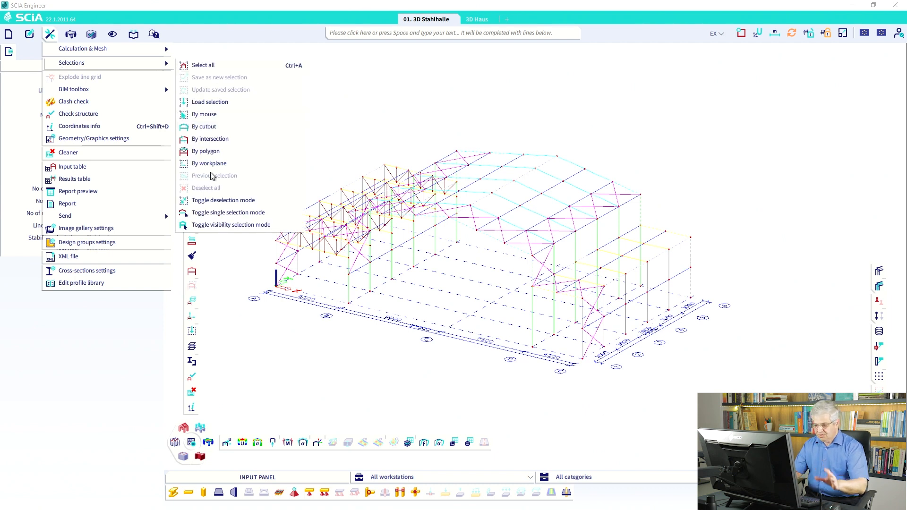
{"action": "left_click", "coordinate": [382, 123]}
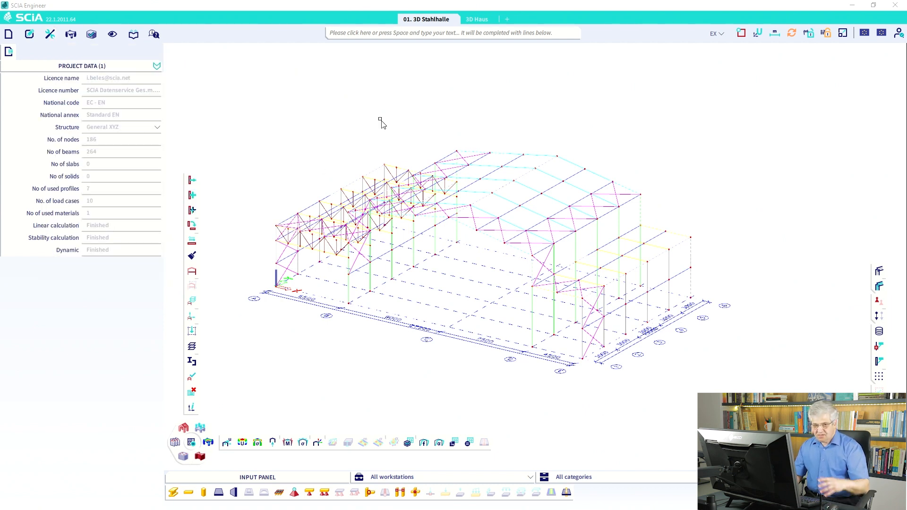
{"action": "key", "text": "ctrl+a"}
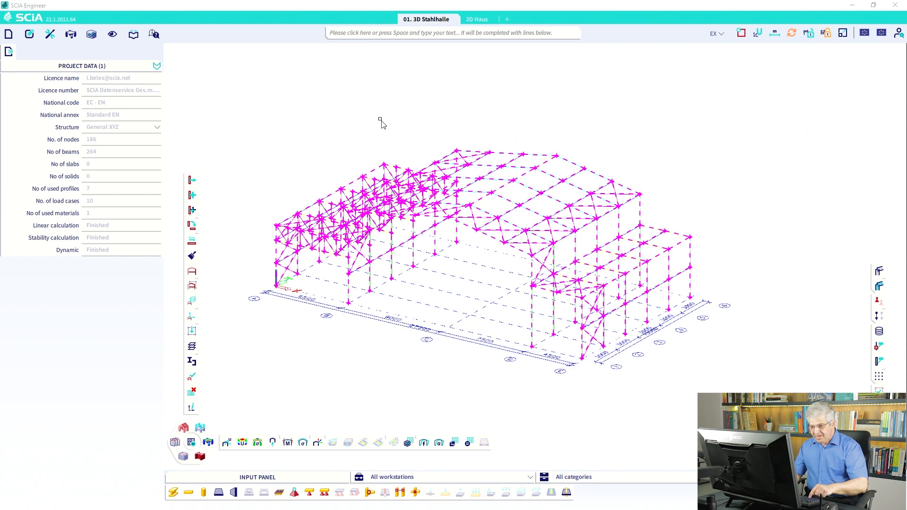
{"action": "key", "text": "Escape"}
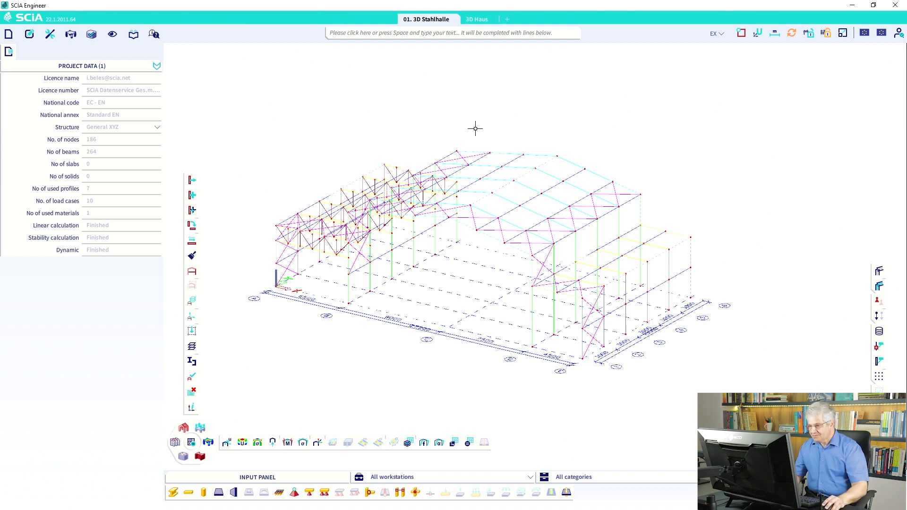
Select the nodes and members at the rear part of the truss roof with a crossing rectangle, and clear the selection.
{"action": "left_click_drag", "start_coordinate": [476, 127], "coordinate": [354, 194]}
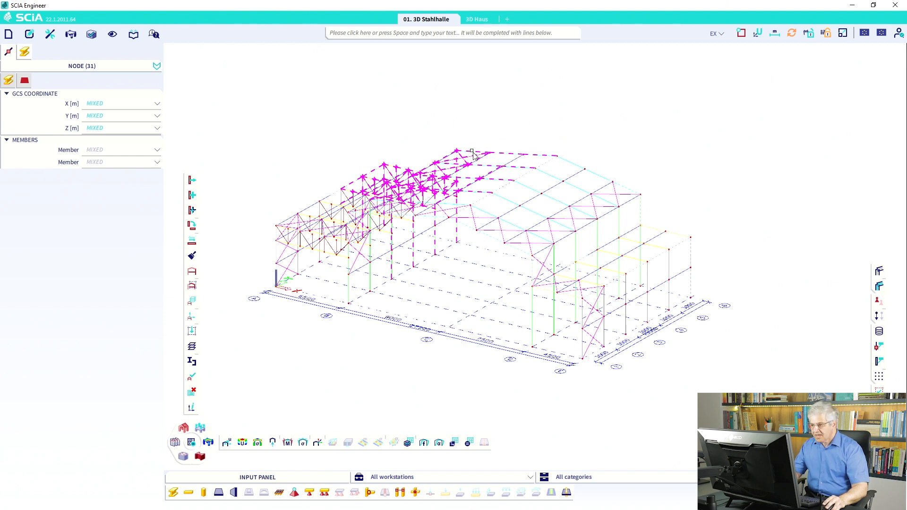
{"action": "left_click", "coordinate": [475, 156]}
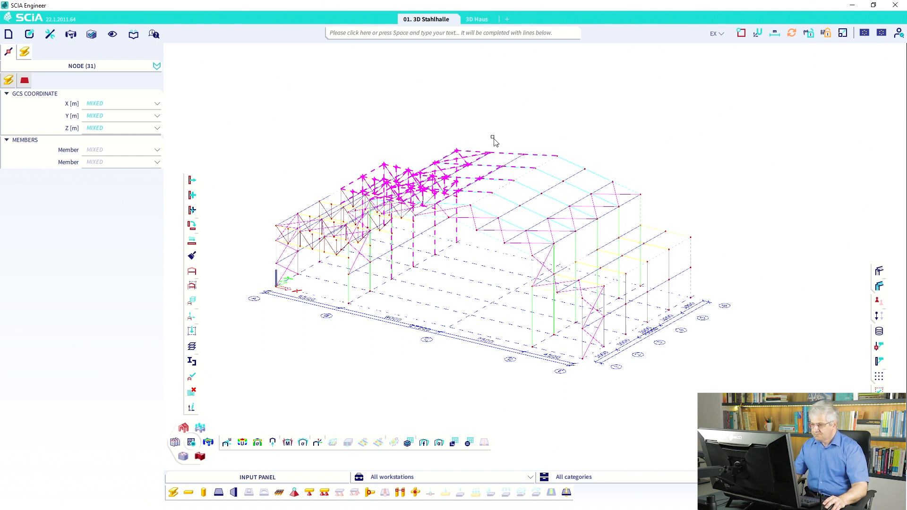
{"action": "key", "text": "Escape"}
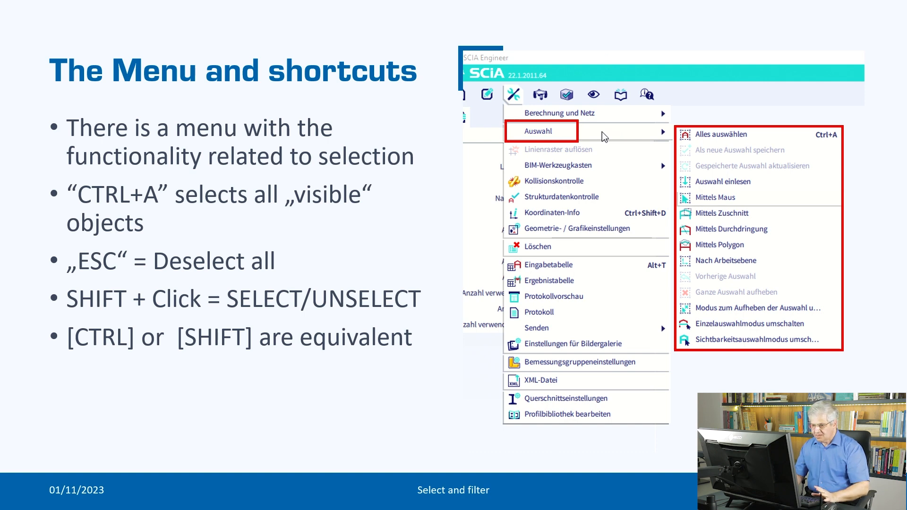
{"action": "key", "text": "Right"}
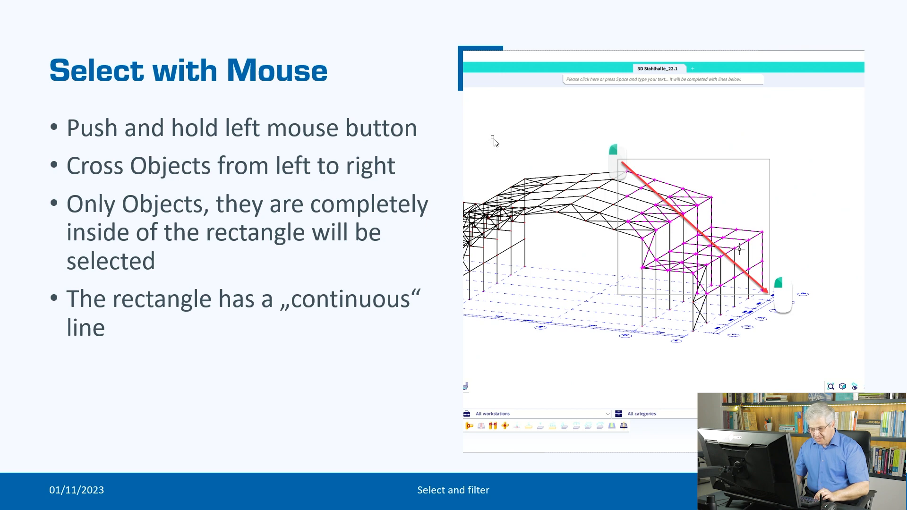
Switch to SCIA Engineer, select only the objects fully enclosed by a window around the hall's dense truss end, and clear the selection.
{"action": "key", "text": "alt+Tab"}
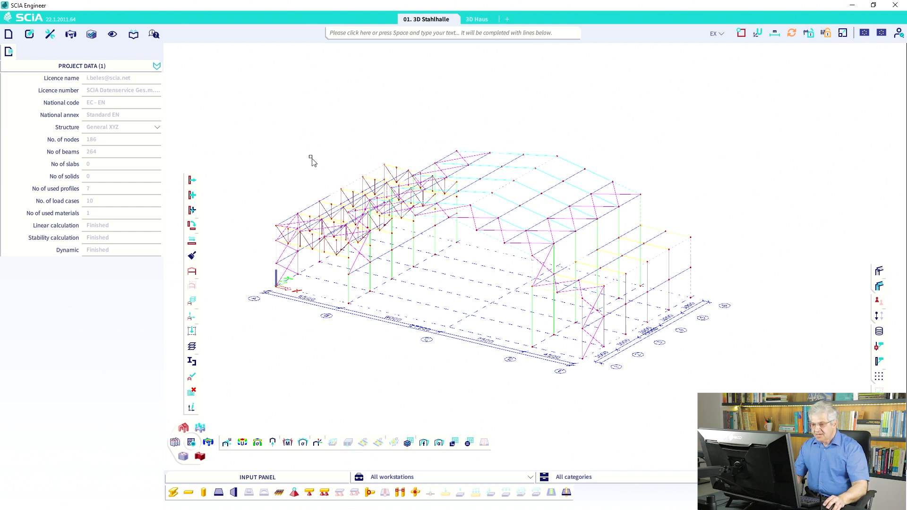
{"action": "left_click_drag", "start_coordinate": [262, 106], "coordinate": [481, 259]}
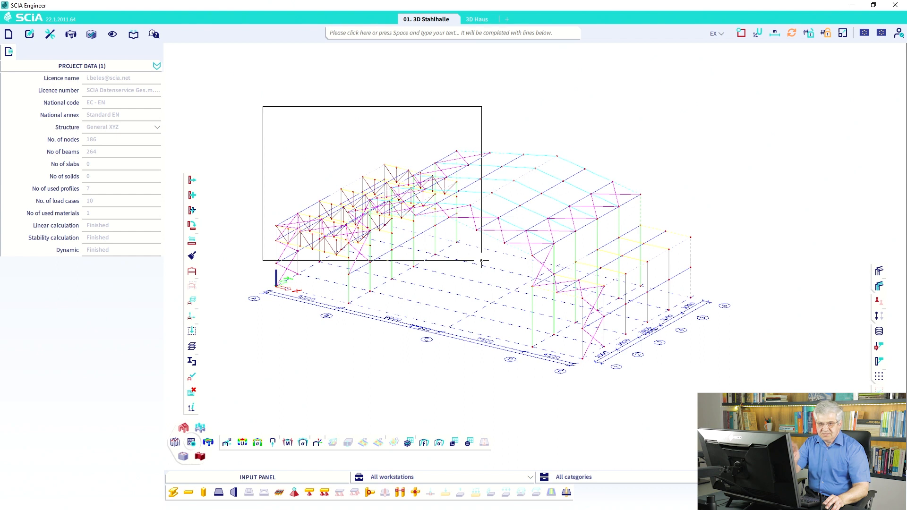
{"action": "left_click_drag", "start_coordinate": [482, 260], "coordinate": [482, 261]}
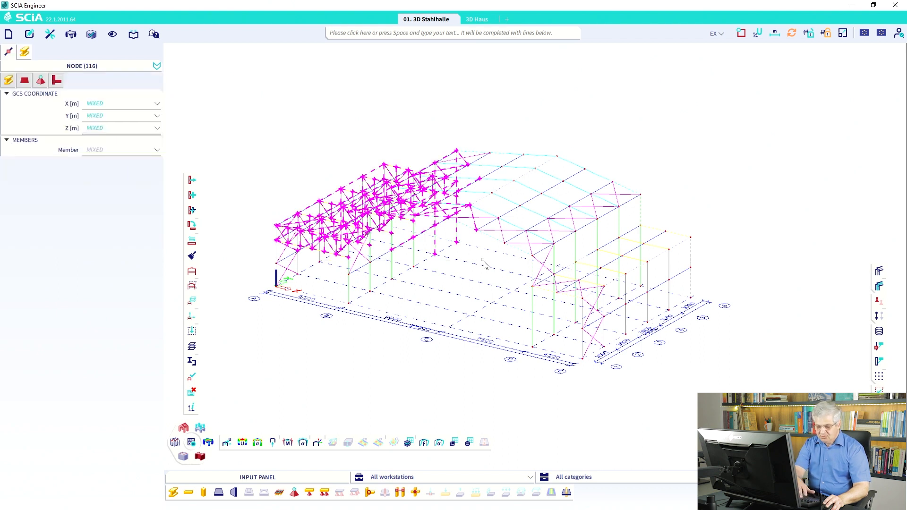
{"action": "key", "text": "Escape"}
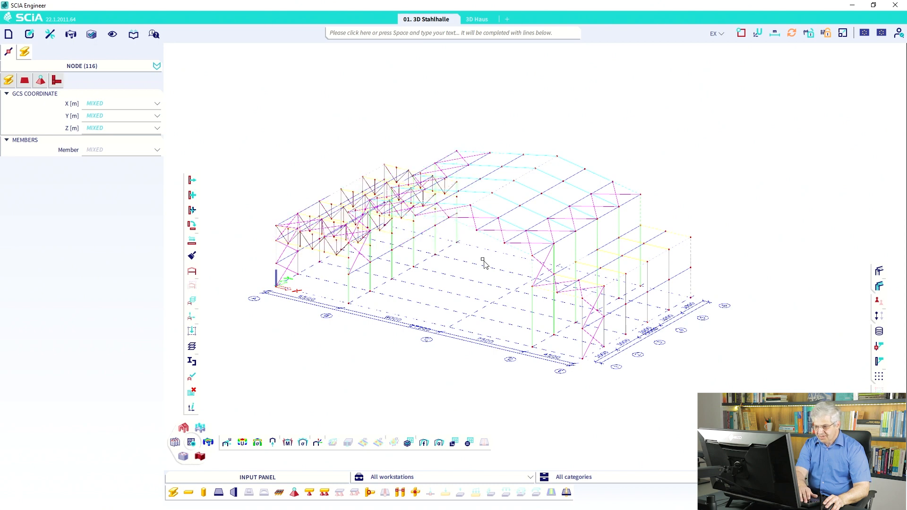
Select the same truss end with a crossing rectangle that includes partly covered members, try further selection rectangles, and clear the selection.
{"action": "left_click_drag", "start_coordinate": [482, 259], "coordinate": [252, 127]}
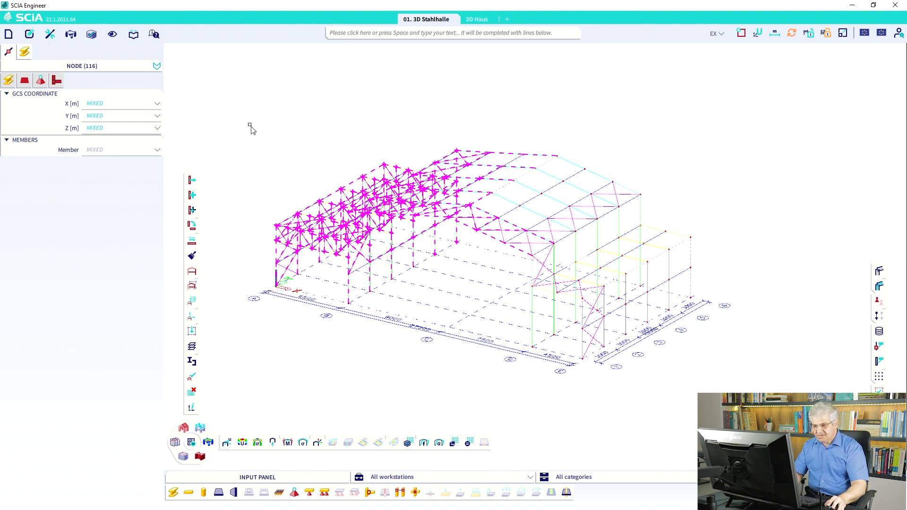
{"action": "left_click_drag", "start_coordinate": [275, 100], "coordinate": [420, 187]}
{"action": "left_click_drag", "start_coordinate": [434, 150], "coordinate": [299, 109]}
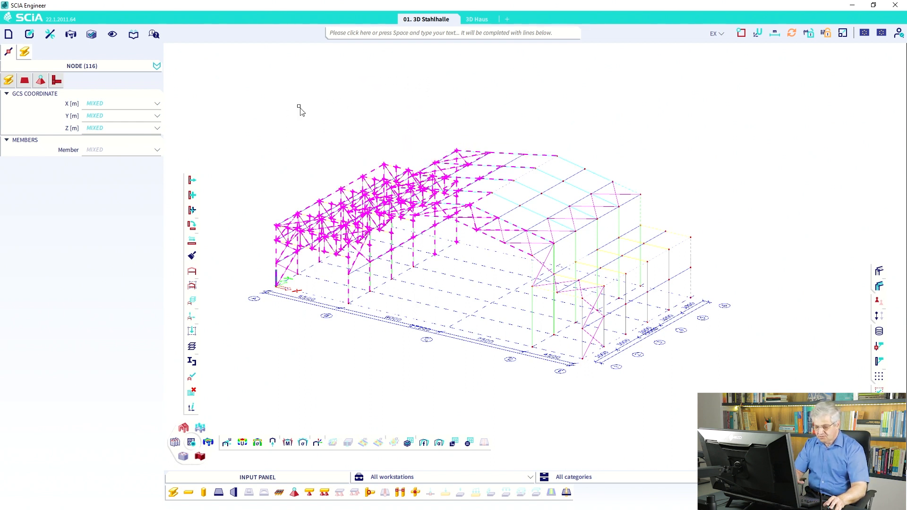
{"action": "key", "text": "Escape"}
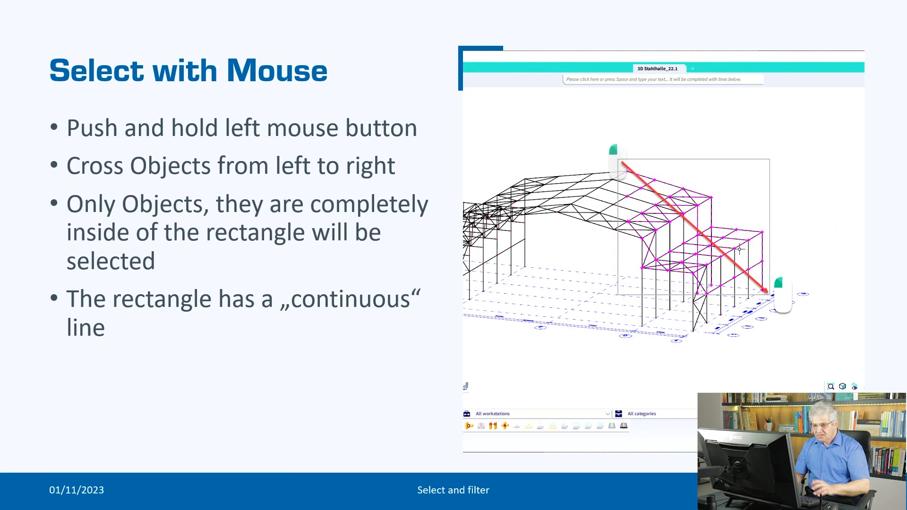
{"action": "key", "text": "Right"}
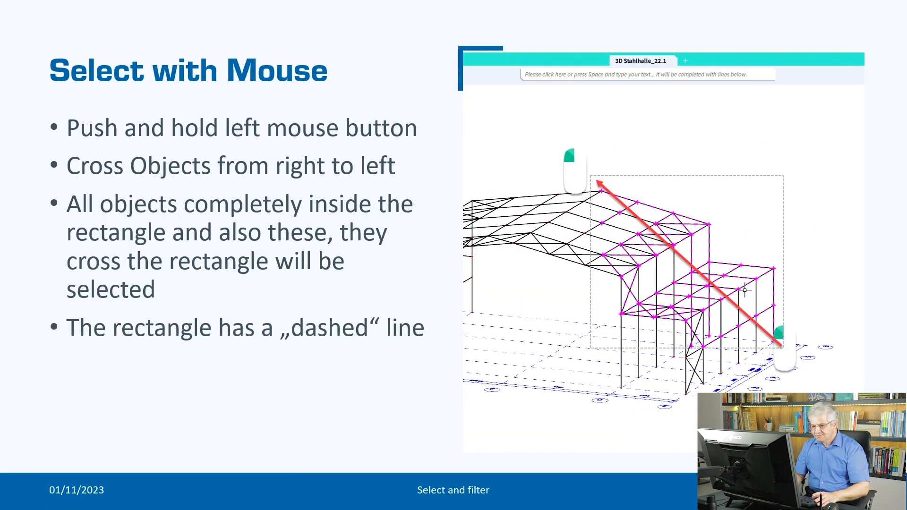
{"action": "key", "text": "Right"}
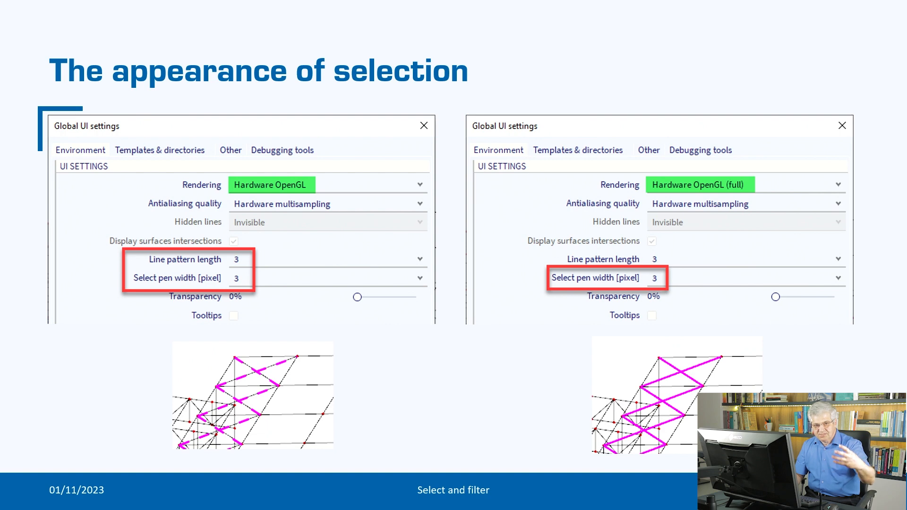
Switch to SCIA Engineer, select a few nodes and members at the rear roof edge with a crossing rectangle, and clear the selection.
{"action": "key", "text": "ctrl+super+Left"}
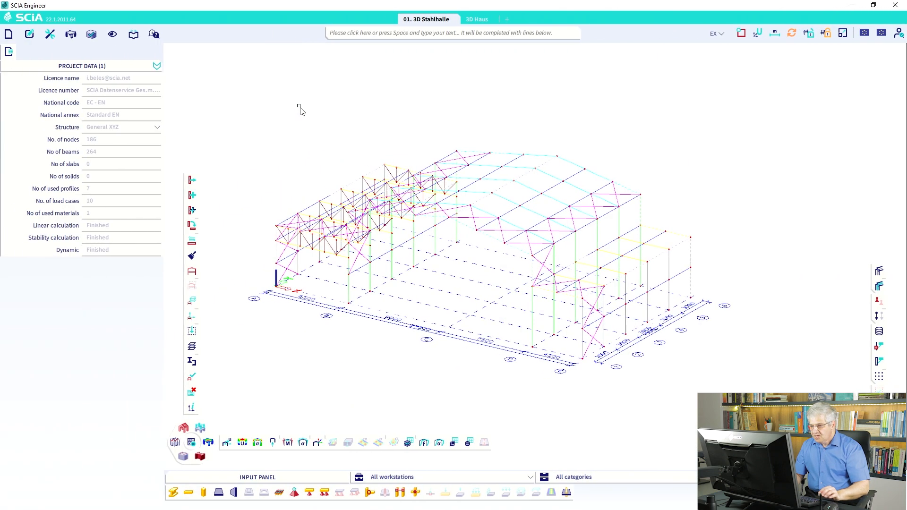
{"action": "left_click_drag", "start_coordinate": [531, 139], "coordinate": [498, 155]}
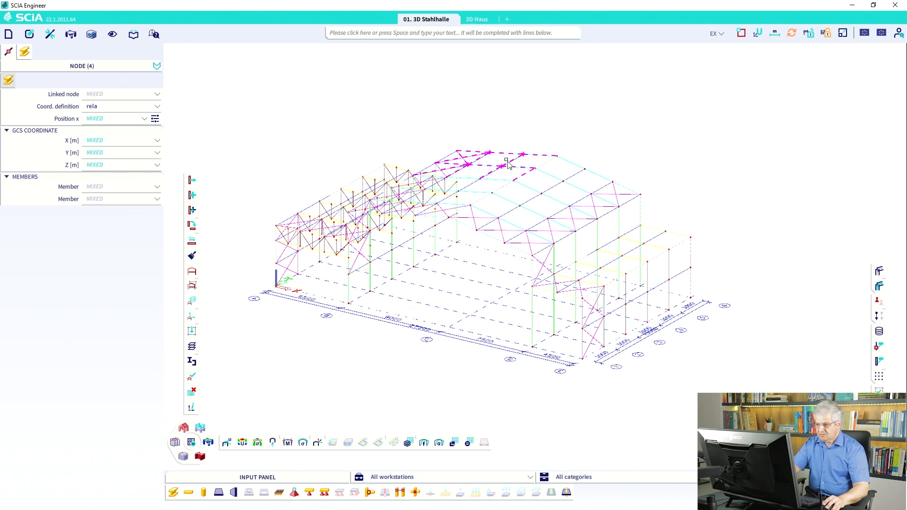
{"action": "key", "text": "Escape"}
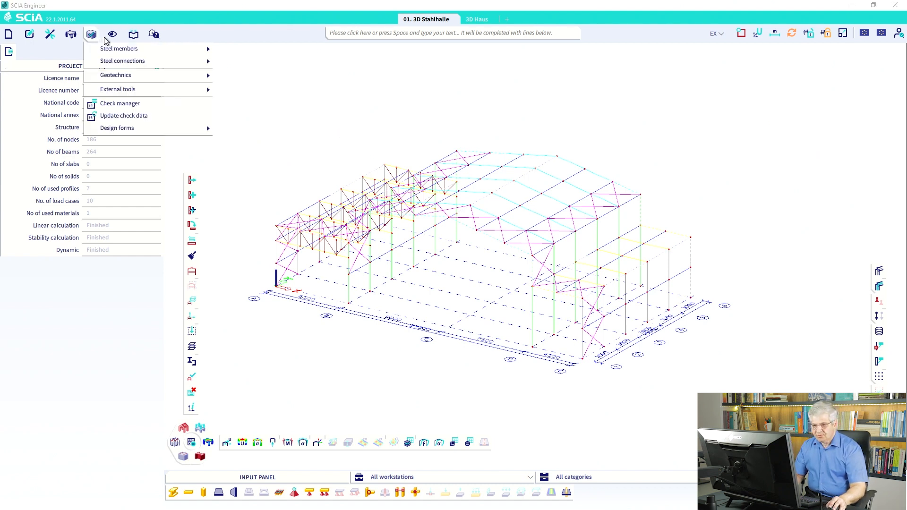
Check the available values for line pattern length and select pen width in the Global UI settings.
{"action": "mouse_move", "coordinate": [115, 37]}
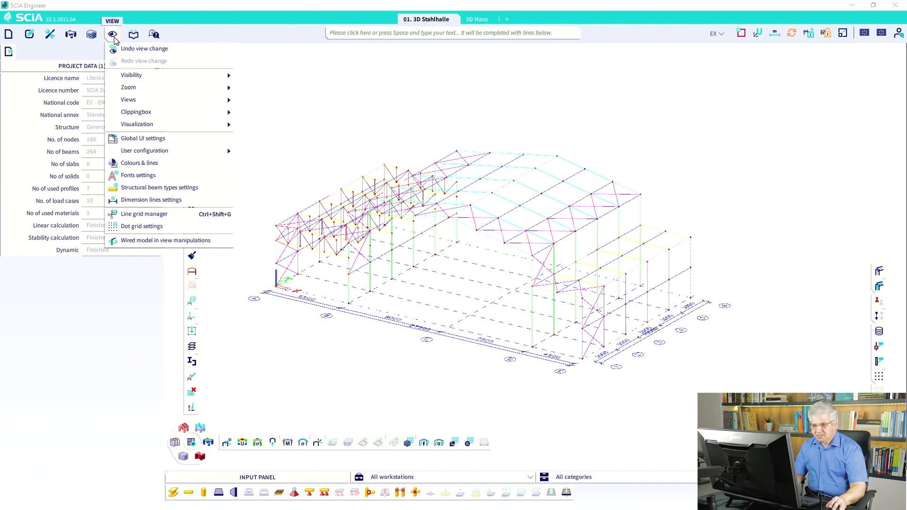
{"action": "left_click", "coordinate": [149, 140]}
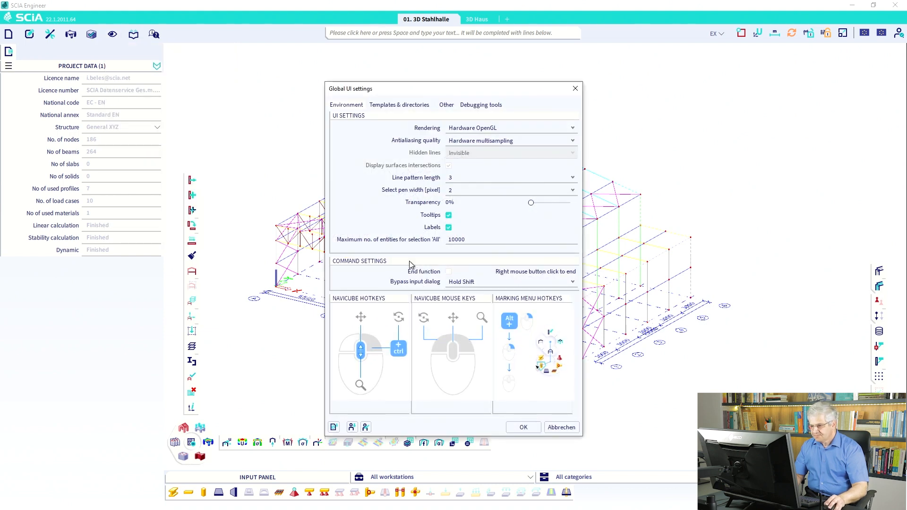
{"action": "left_click", "coordinate": [453, 179]}
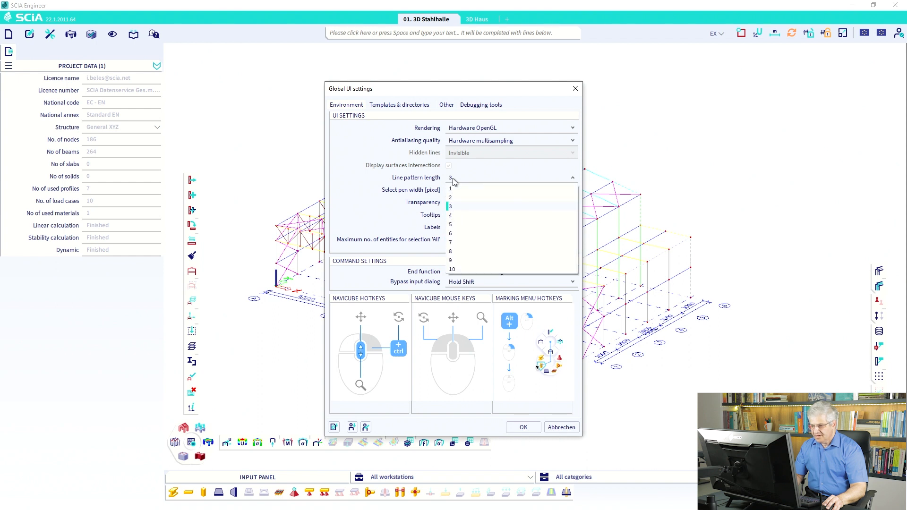
{"action": "left_click", "coordinate": [453, 180]}
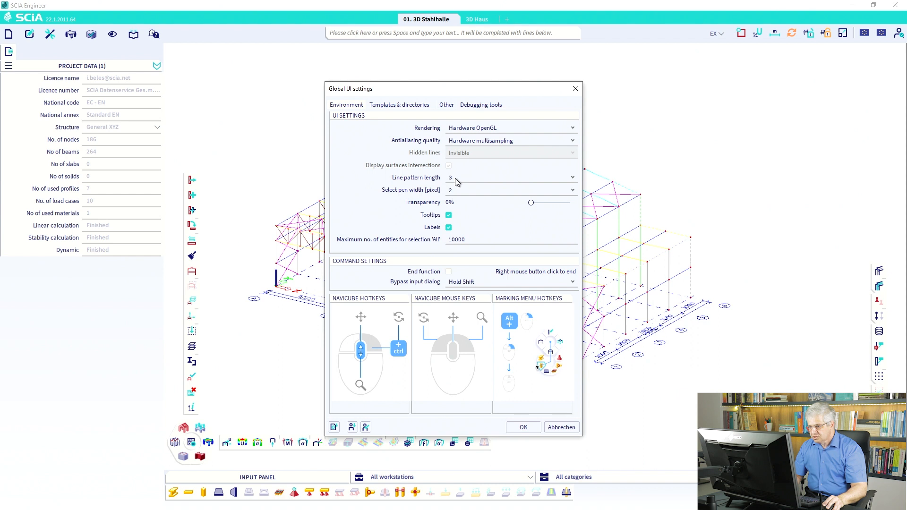
{"action": "left_click", "coordinate": [457, 191]}
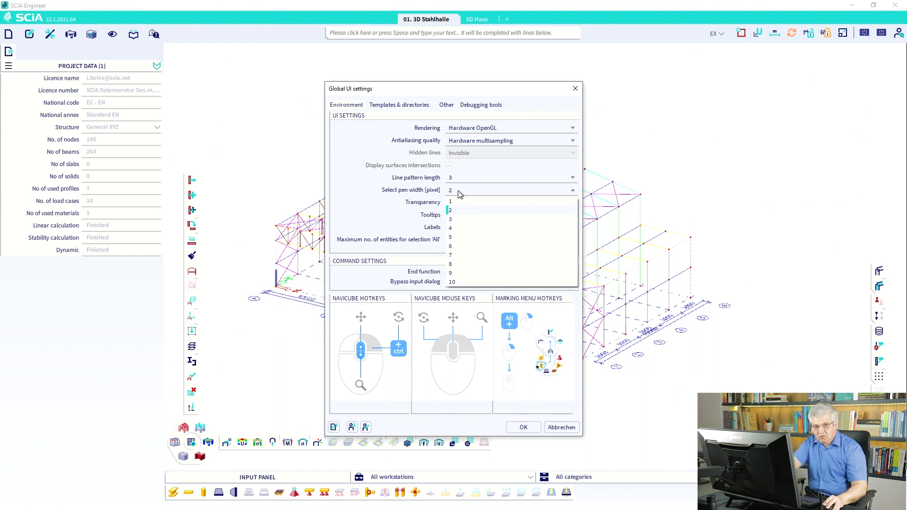
{"action": "left_click", "coordinate": [457, 190]}
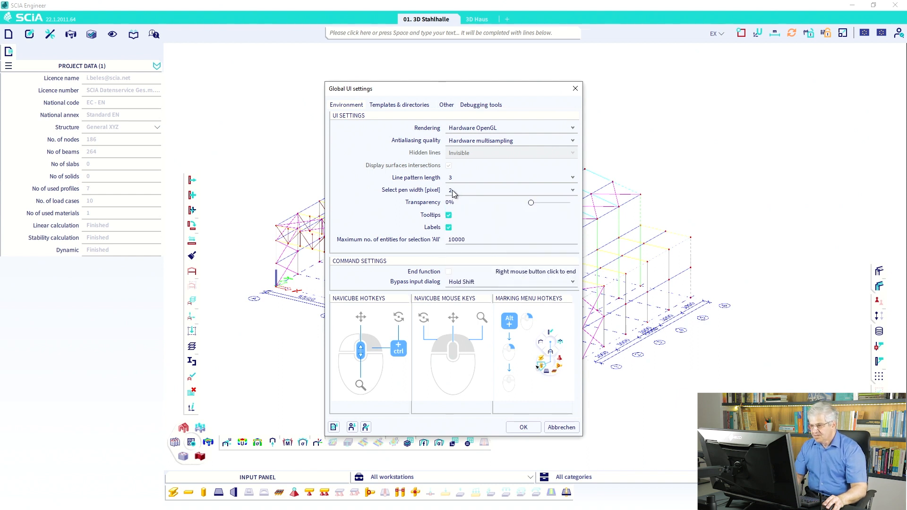
Set the rendering to Hardware OpenGL (full) and apply the Global UI settings.
{"action": "left_click", "coordinate": [474, 129]}
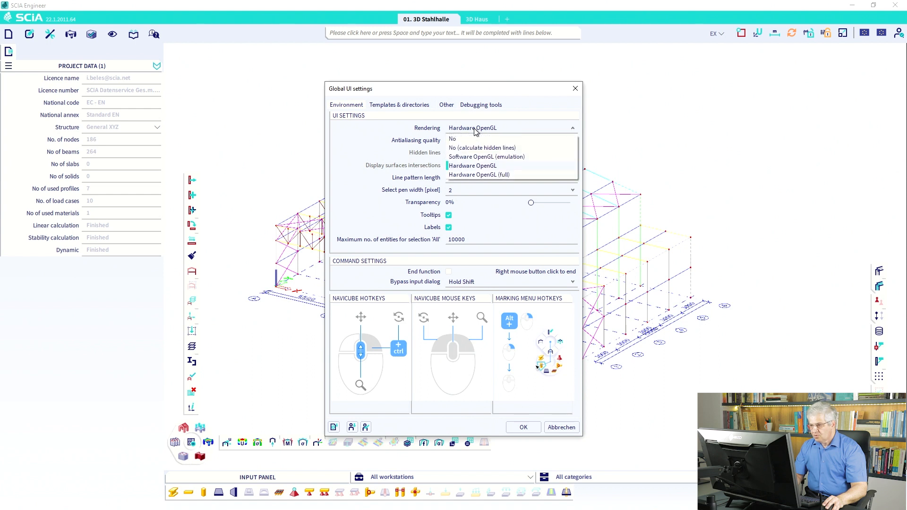
{"action": "left_click", "coordinate": [478, 174]}
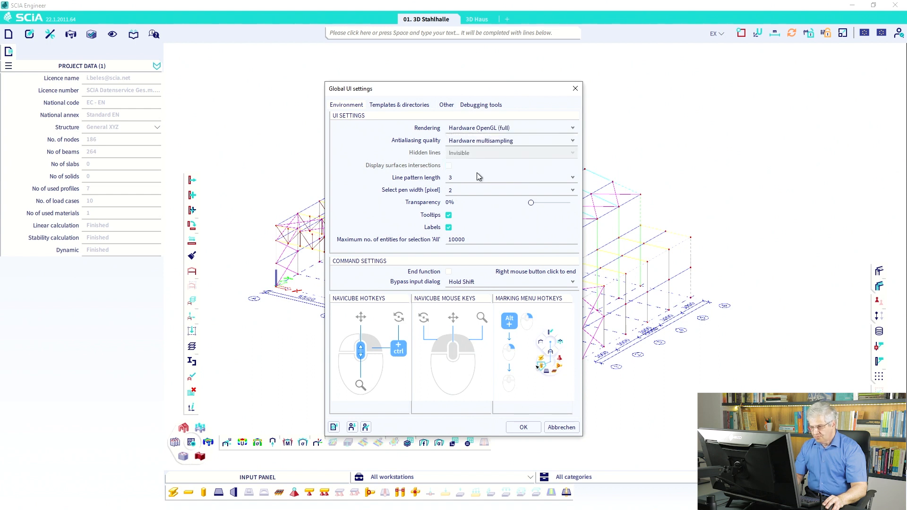
{"action": "left_click", "coordinate": [523, 427]}
Select the rear roof corner with a crossing rectangle, select its two crossed bracing members on their own, and clear each selection.
{"action": "left_click_drag", "start_coordinate": [494, 126], "coordinate": [453, 161]}
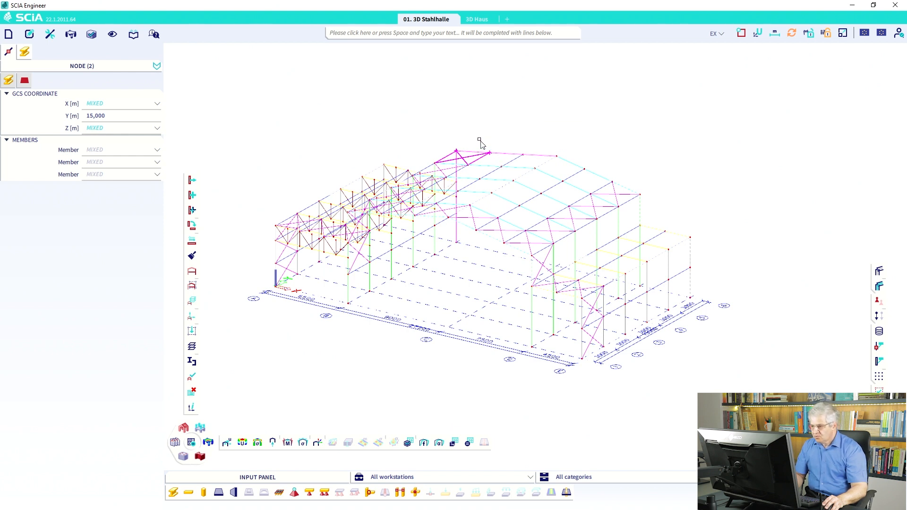
{"action": "key", "text": "Escape"}
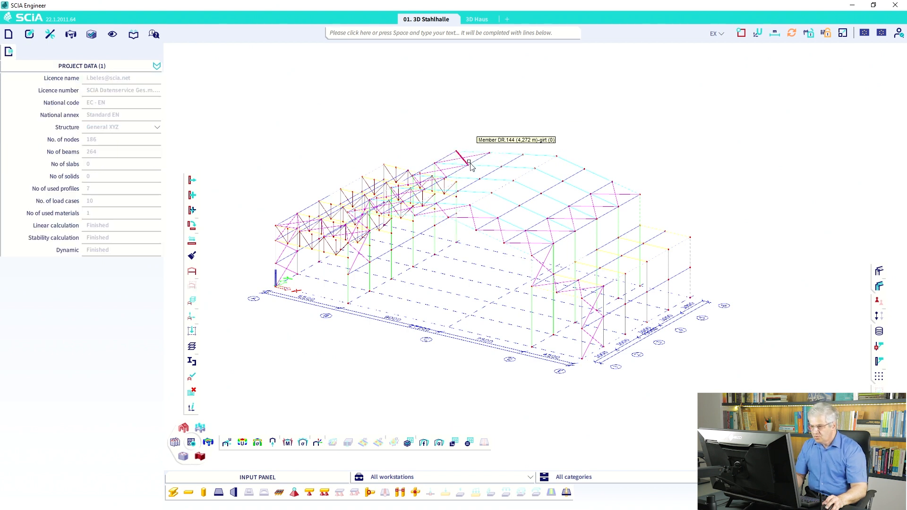
{"action": "left_click", "coordinate": [461, 156]}
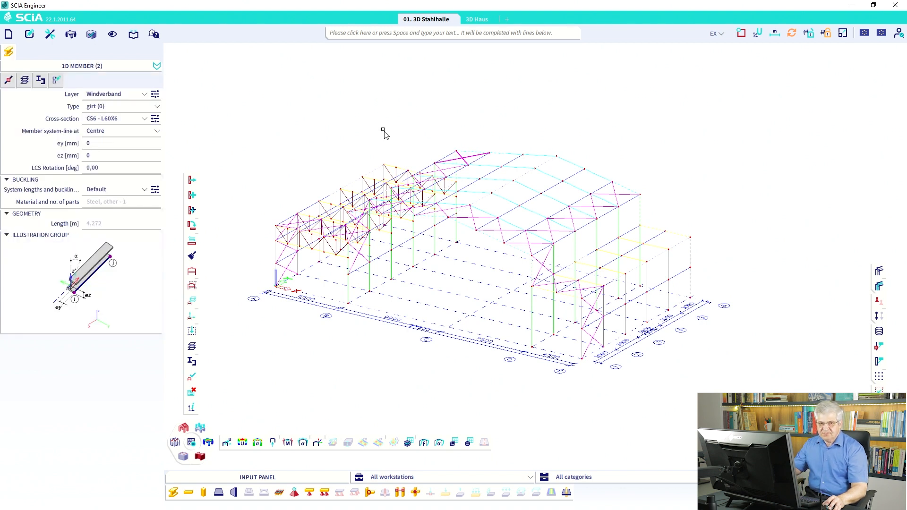
{"action": "key", "text": "Escape"}
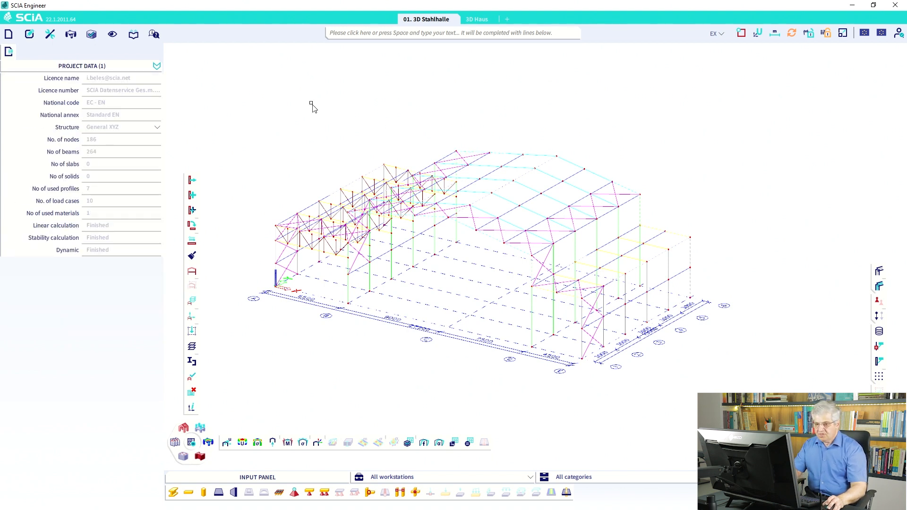
Set the select pen width to 4 pixels in the Global UI settings, then select the rear roof corner with a crossing rectangle and clear it.
{"action": "left_click", "coordinate": [113, 34]}
{"action": "left_click", "coordinate": [137, 143]}
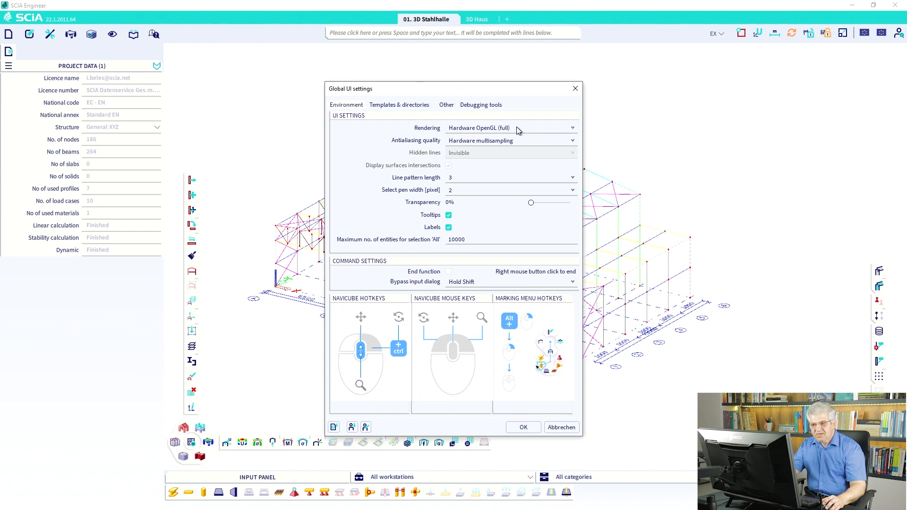
{"action": "left_click", "coordinate": [517, 126]}
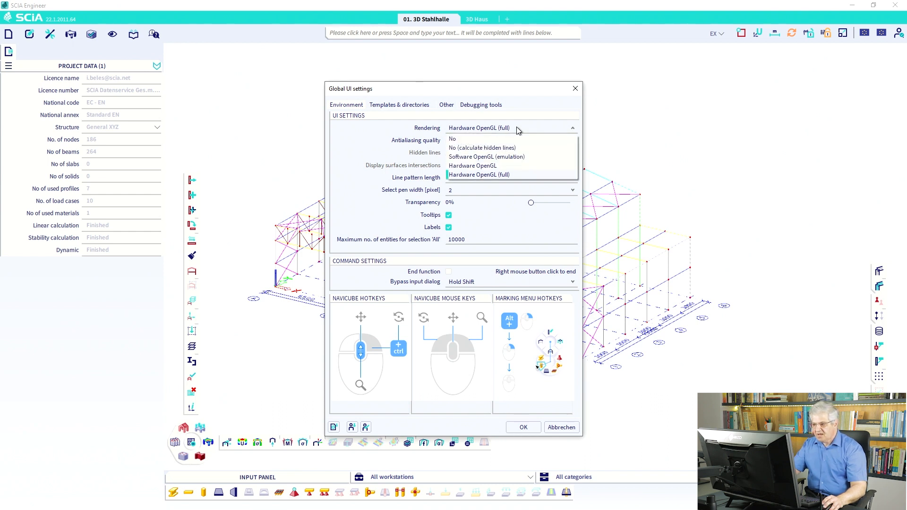
{"action": "left_click", "coordinate": [496, 174]}
{"action": "left_click", "coordinate": [469, 190]}
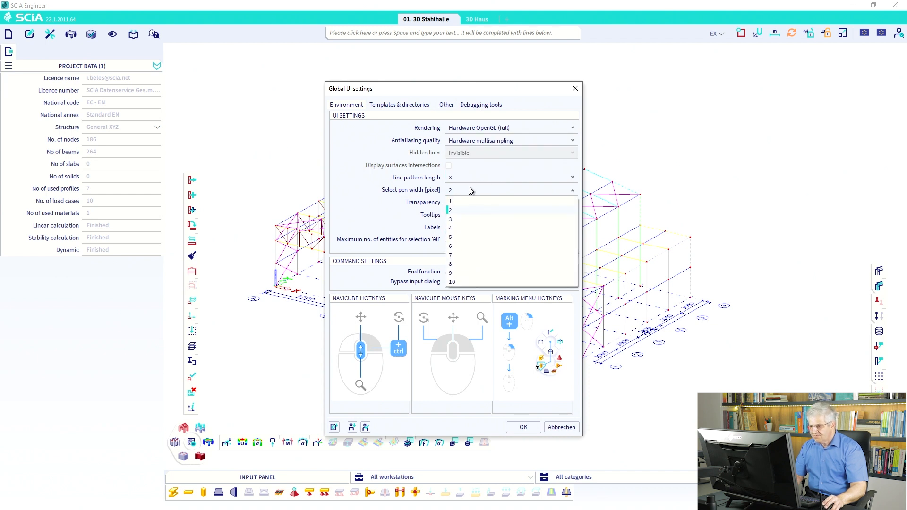
{"action": "left_click", "coordinate": [457, 229]}
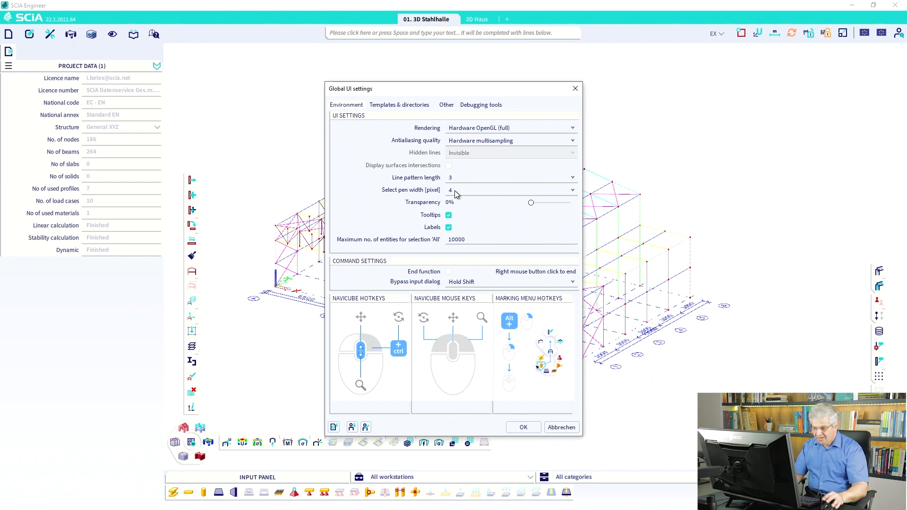
{"action": "left_click", "coordinate": [524, 428]}
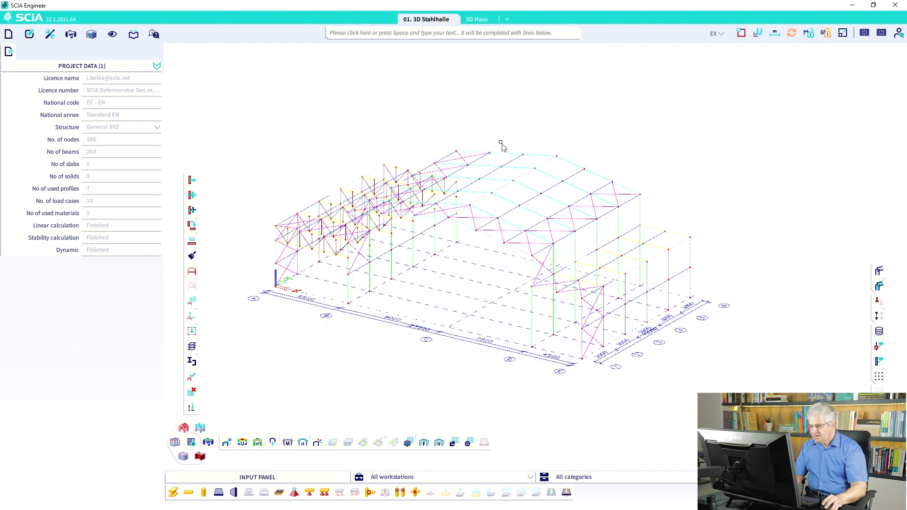
{"action": "left_click_drag", "start_coordinate": [500, 142], "coordinate": [456, 169]}
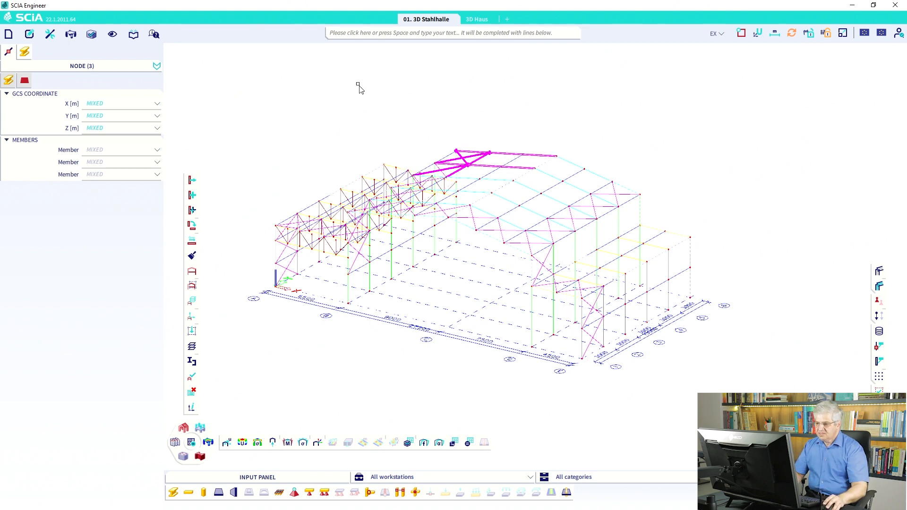
{"action": "key", "text": "Escape"}
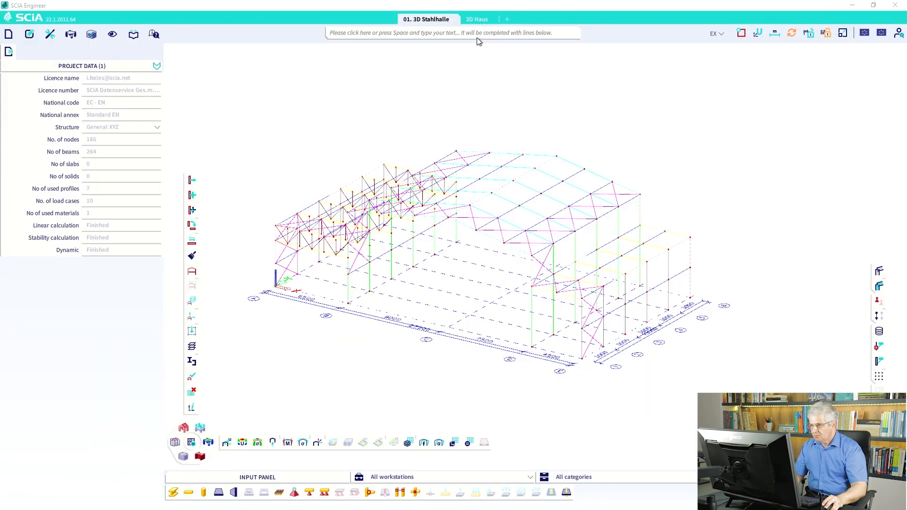
In the 3D Haus project, toggle single selection mode, select upper-storey wall S24 at its roof edge, and clear the selection.
{"action": "left_click", "coordinate": [477, 19]}
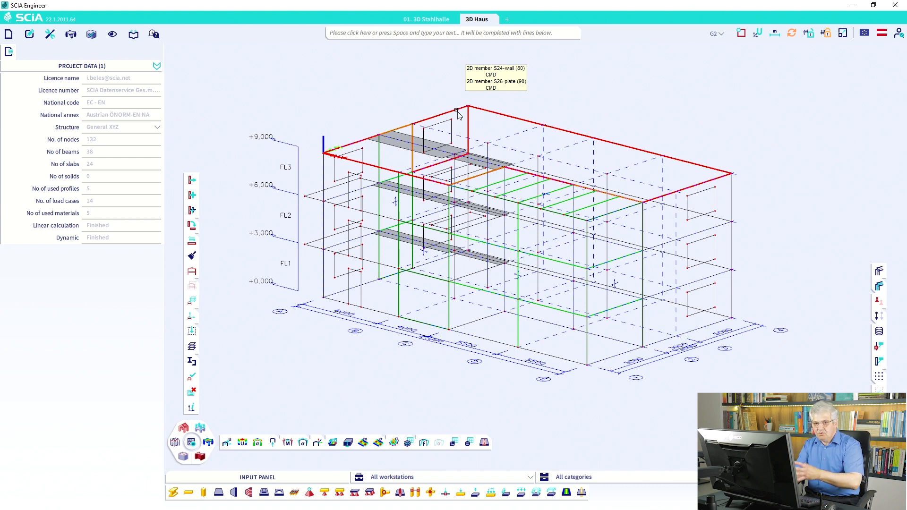
{"action": "left_click", "coordinate": [456, 111]}
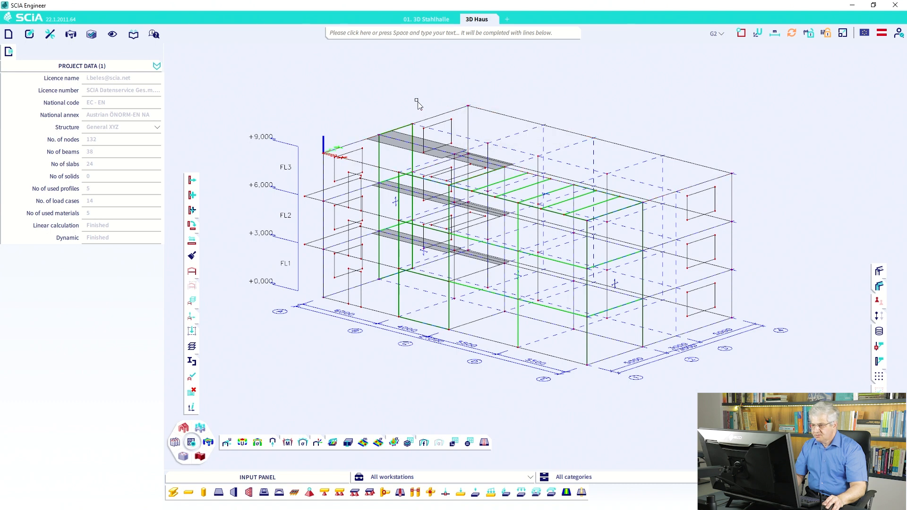
{"action": "left_click", "coordinate": [91, 34]}
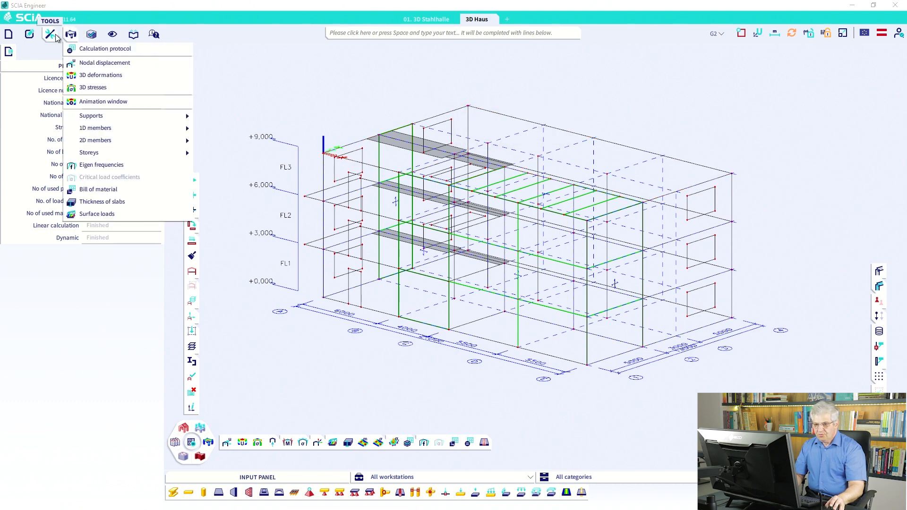
{"action": "mouse_move", "coordinate": [67, 64]}
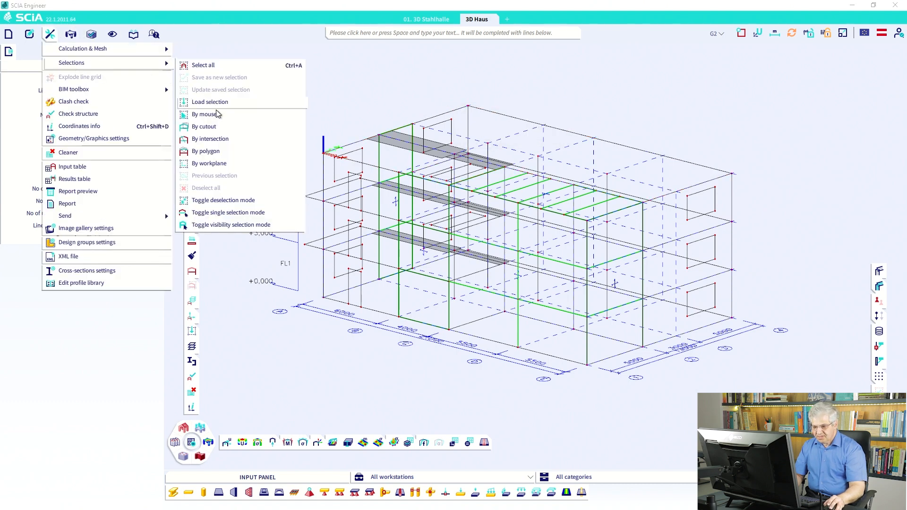
{"action": "left_click", "coordinate": [228, 213]}
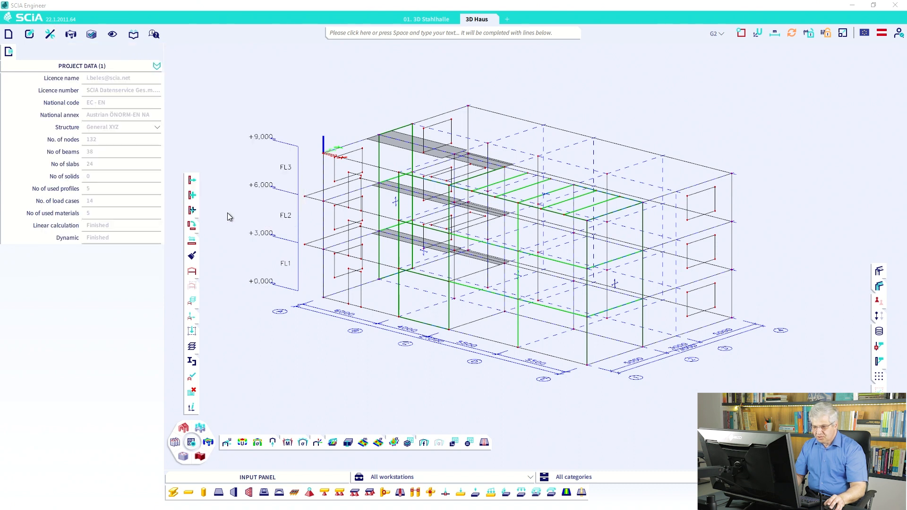
{"action": "left_click", "coordinate": [452, 115]}
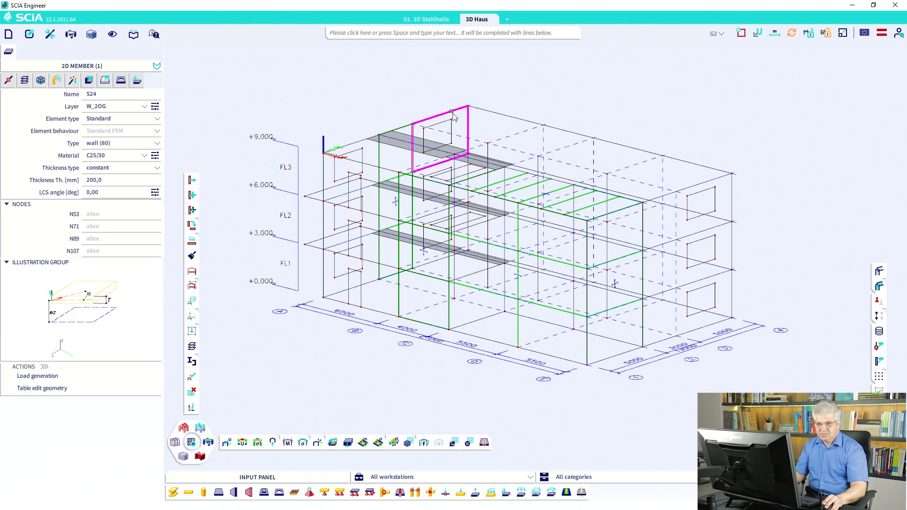
{"action": "key", "text": "Escape"}
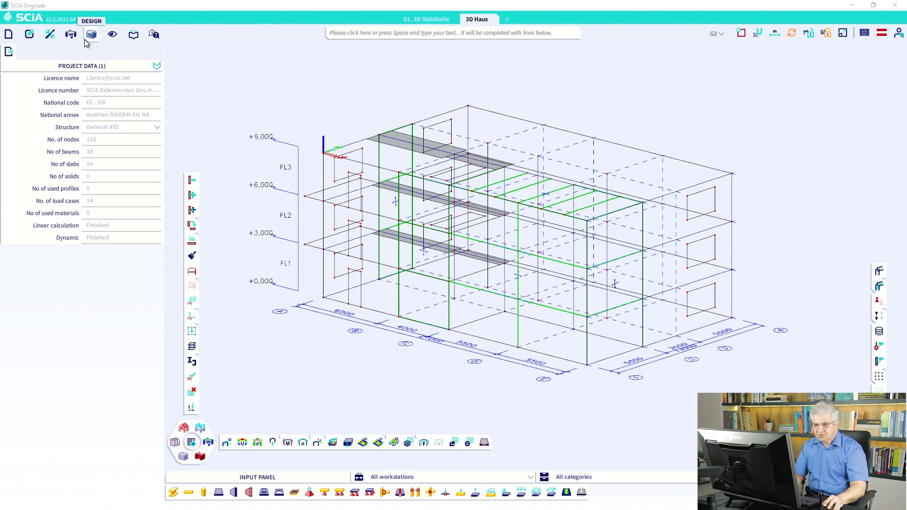
Toggle single selection mode again, pick the edge shared by wall S24 and roof plate S26, and close the multiselect list.
{"action": "left_click", "coordinate": [71, 34]}
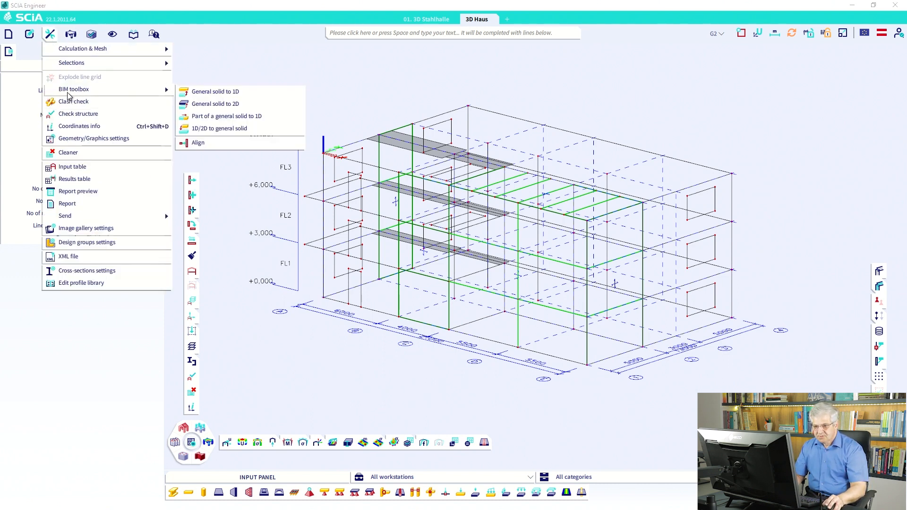
{"action": "mouse_move", "coordinate": [98, 62]}
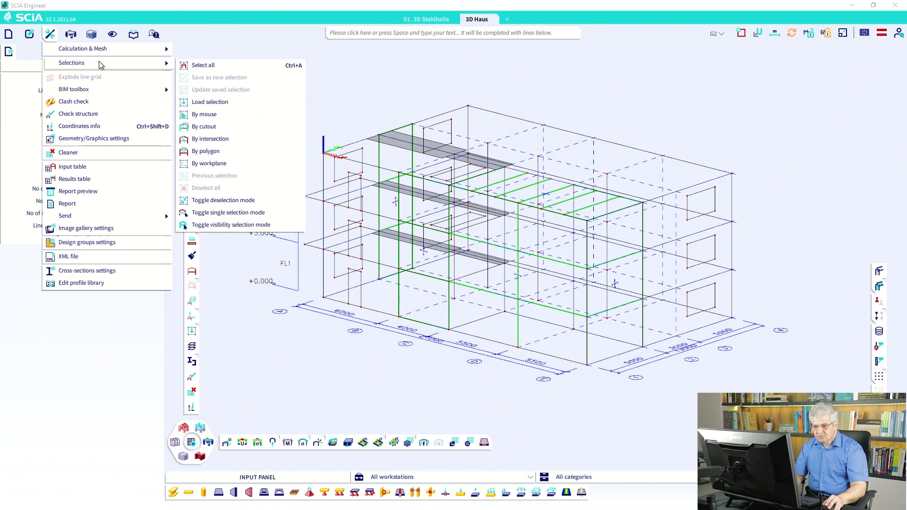
{"action": "left_click", "coordinate": [246, 214]}
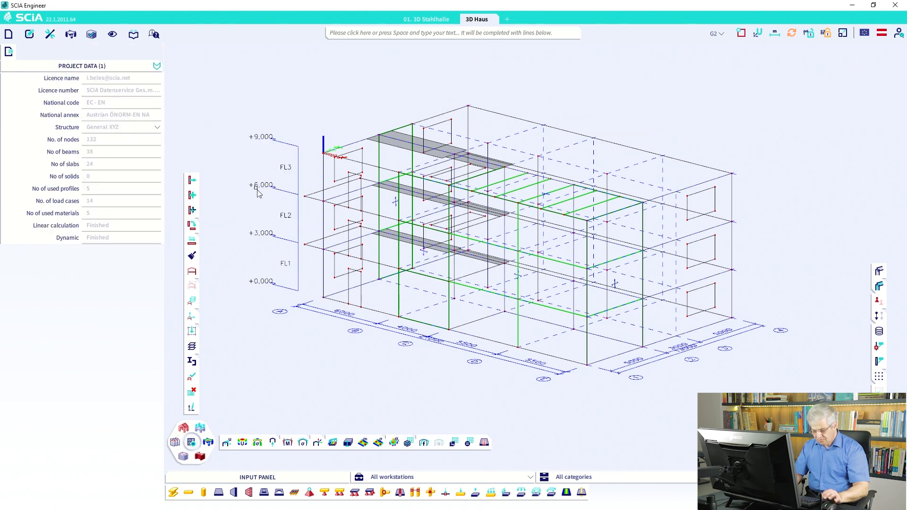
{"action": "left_click", "coordinate": [457, 111]}
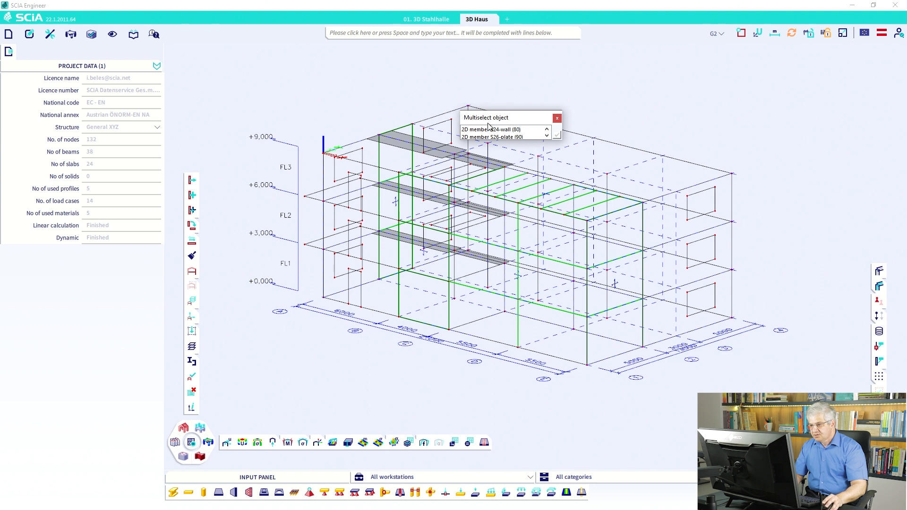
{"action": "left_click", "coordinate": [488, 137]}
{"action": "left_click", "coordinate": [487, 129]}
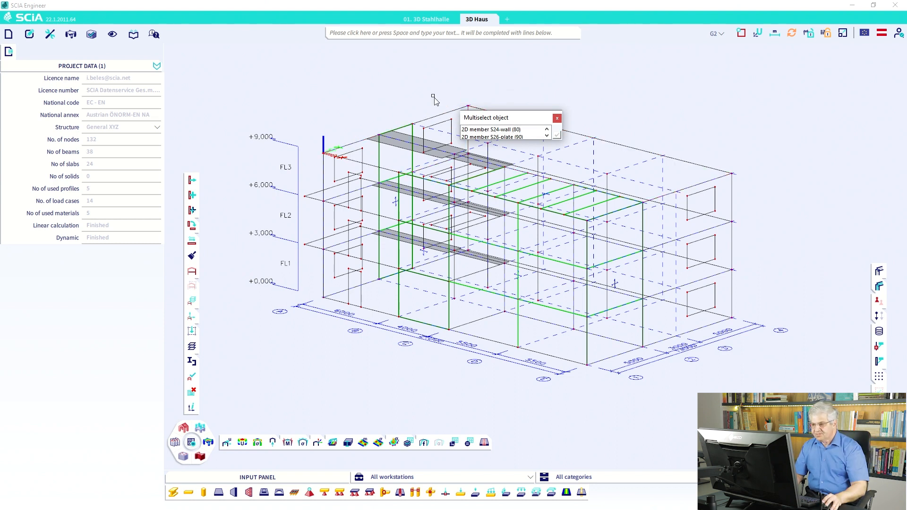
{"action": "left_click", "coordinate": [391, 83]}
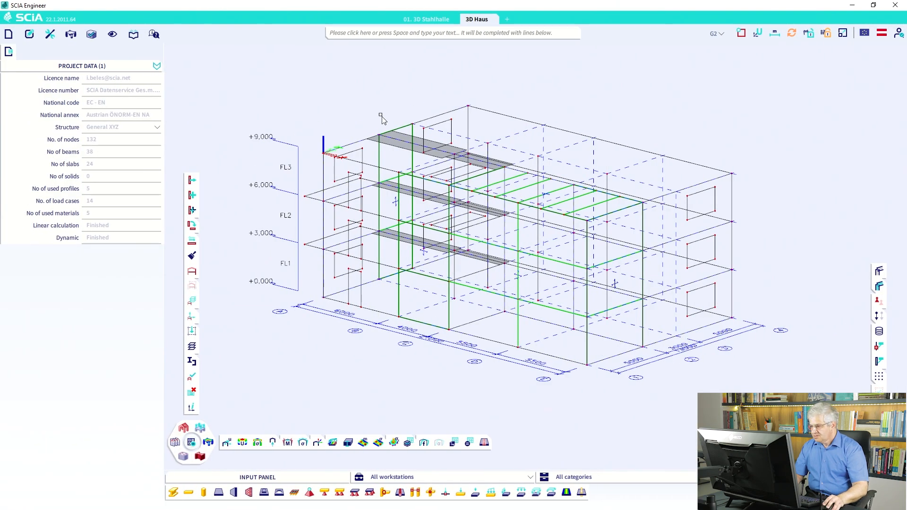
Display the building as shaded volumes and toggle visibility selection mode.
{"action": "left_click", "coordinate": [879, 286]}
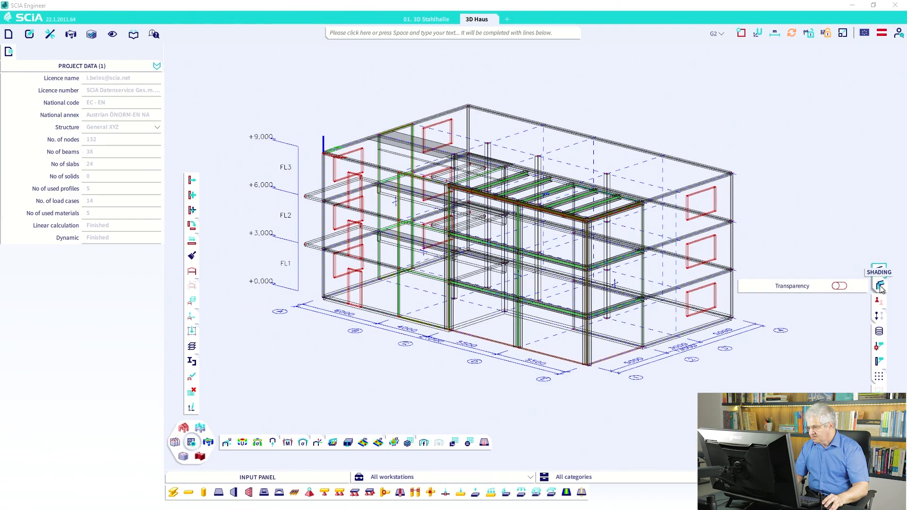
{"action": "left_click", "coordinate": [880, 286]}
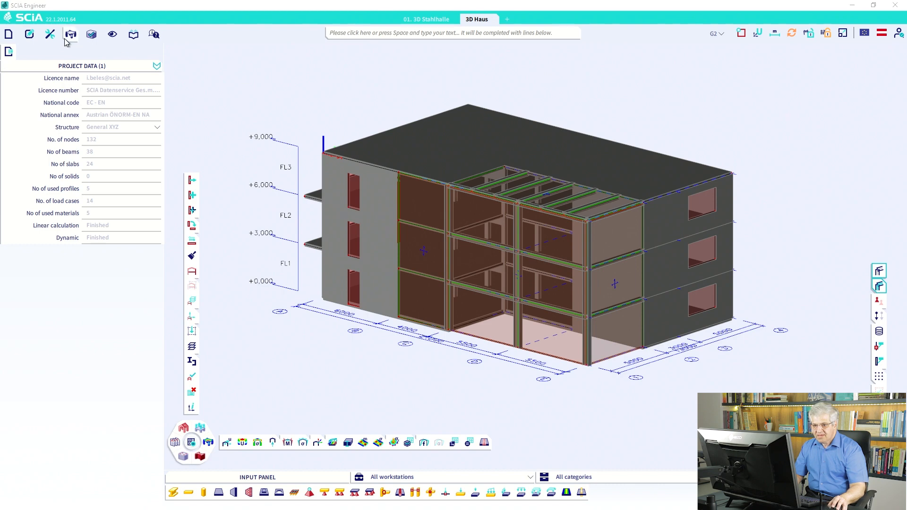
{"action": "left_click", "coordinate": [50, 34]}
{"action": "mouse_move", "coordinate": [68, 63]}
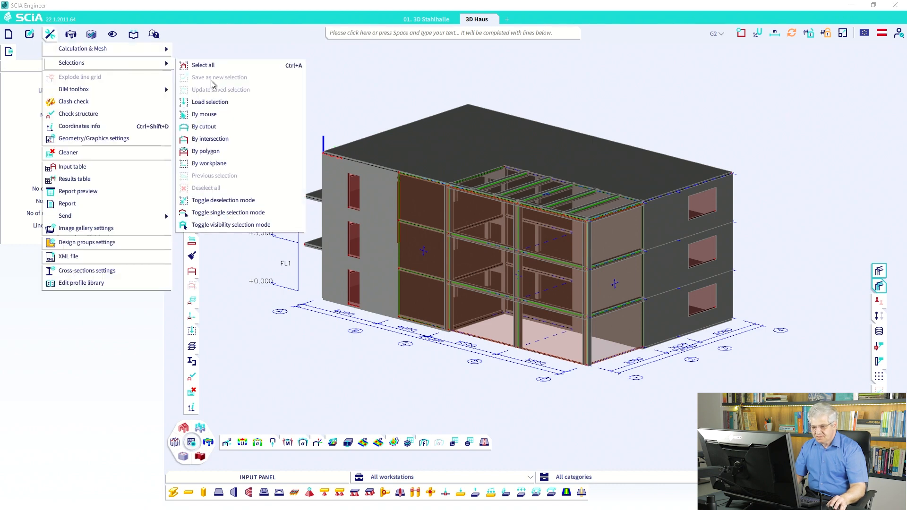
{"action": "left_click", "coordinate": [234, 225]}
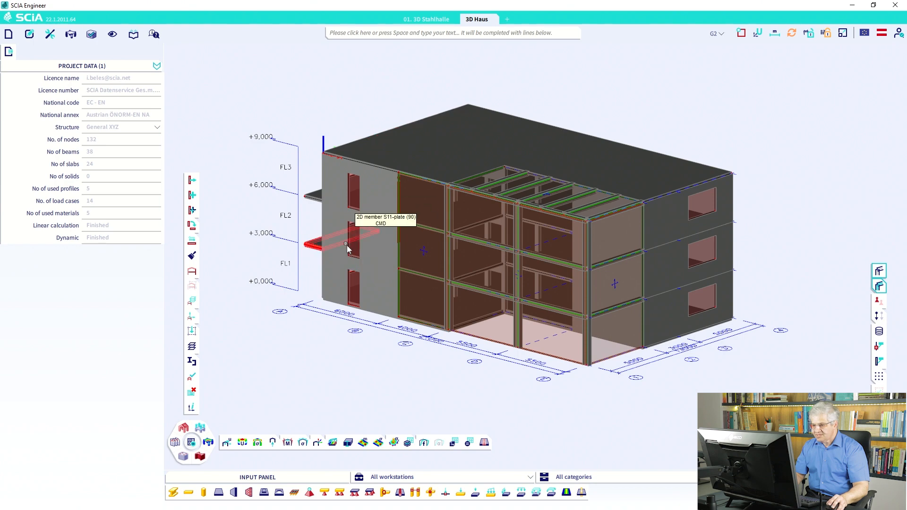
In the front view, select storey FL2 with a crossing rectangle and add the slab at +3,000 with an enclosing rectangle.
{"action": "left_click", "coordinate": [866, 438]}
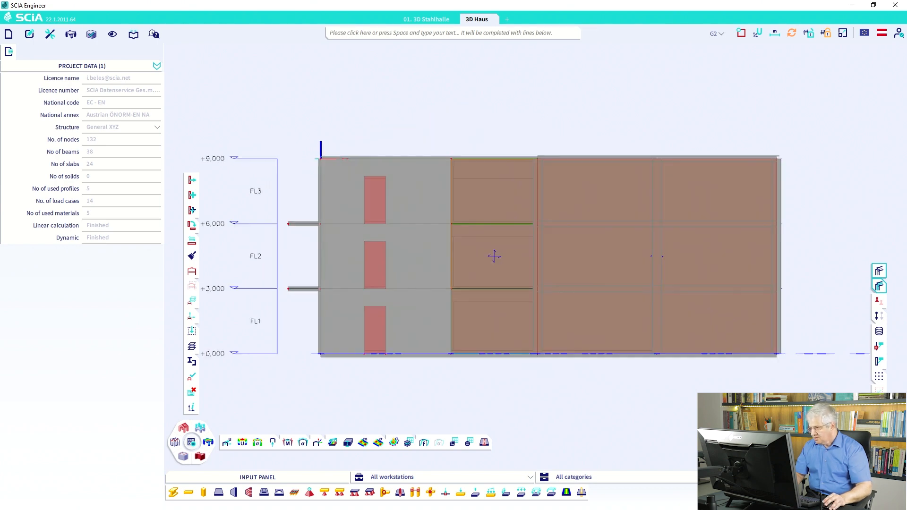
{"action": "left_click_drag", "start_coordinate": [815, 273], "coordinate": [300, 241]}
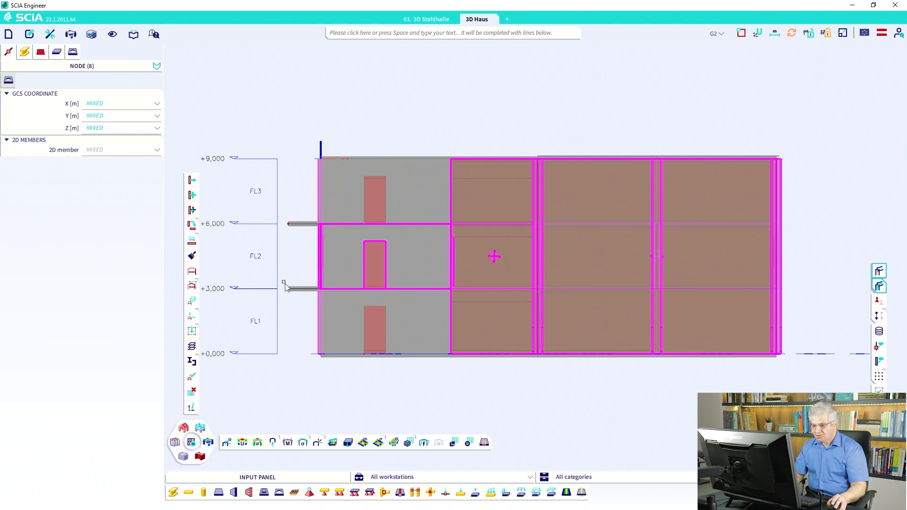
{"action": "left_click_drag", "start_coordinate": [283, 280], "coordinate": [791, 296]}
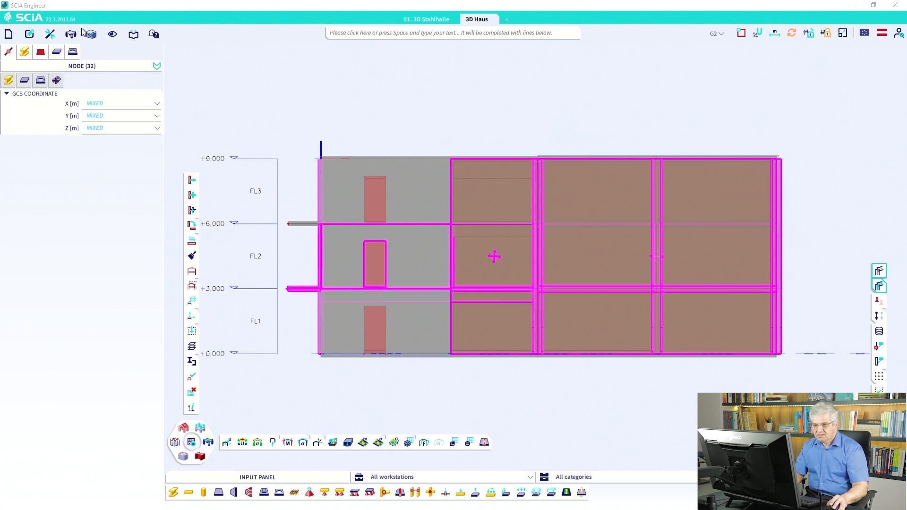
Hide all unselected members, clear the selection, and show the remaining middle storey in a 3D view.
{"action": "left_click", "coordinate": [112, 34]}
{"action": "mouse_move", "coordinate": [132, 75]}
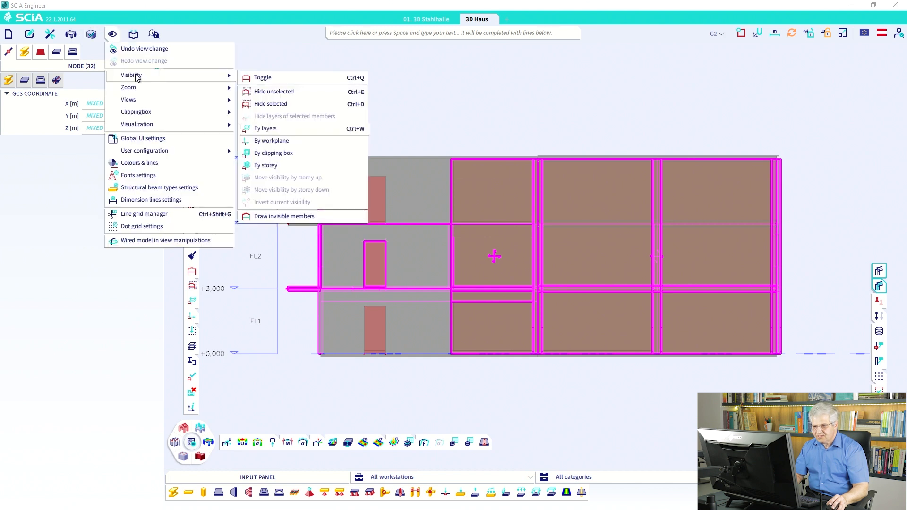
{"action": "left_click", "coordinate": [297, 96]}
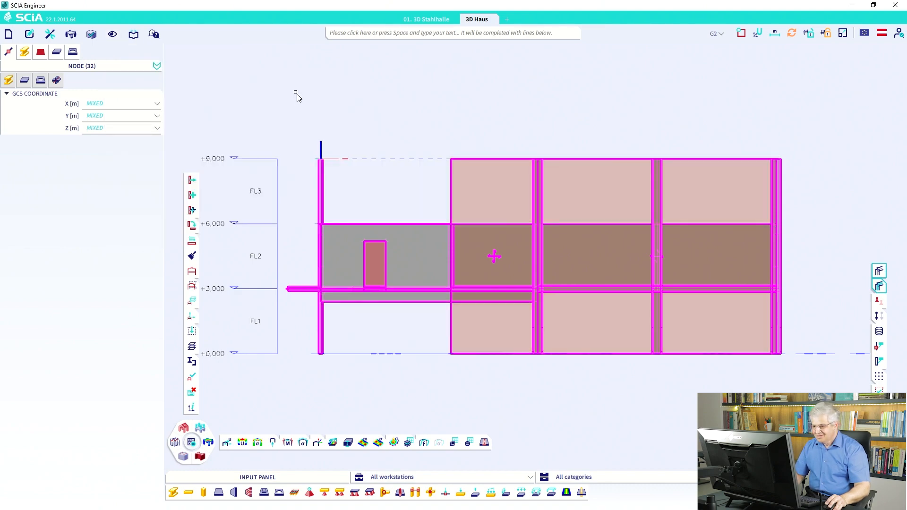
{"action": "key", "text": "Escape"}
{"action": "right_click_drag", "start_coordinate": [386, 138], "coordinate": [372, 150]}
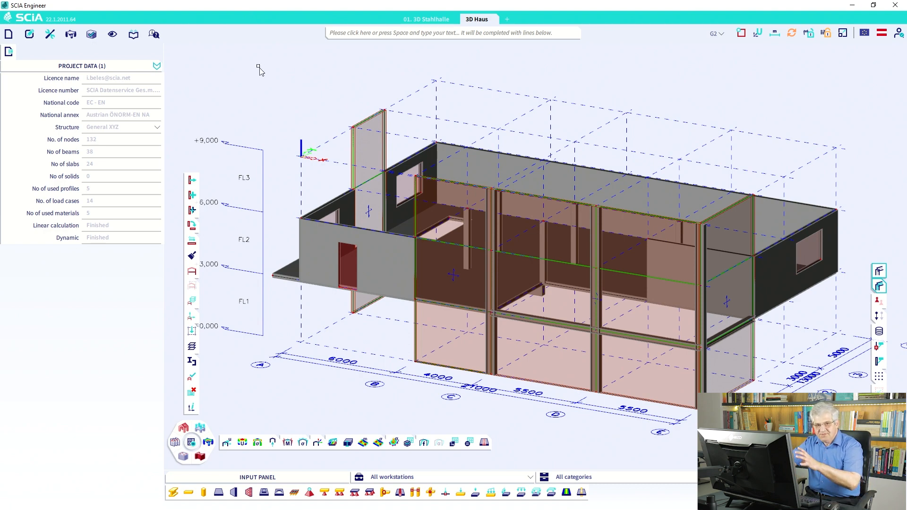
Toggle the visibility filter to bring back the hidden parts of the building.
{"action": "left_click", "coordinate": [115, 35]}
{"action": "mouse_move", "coordinate": [128, 77]}
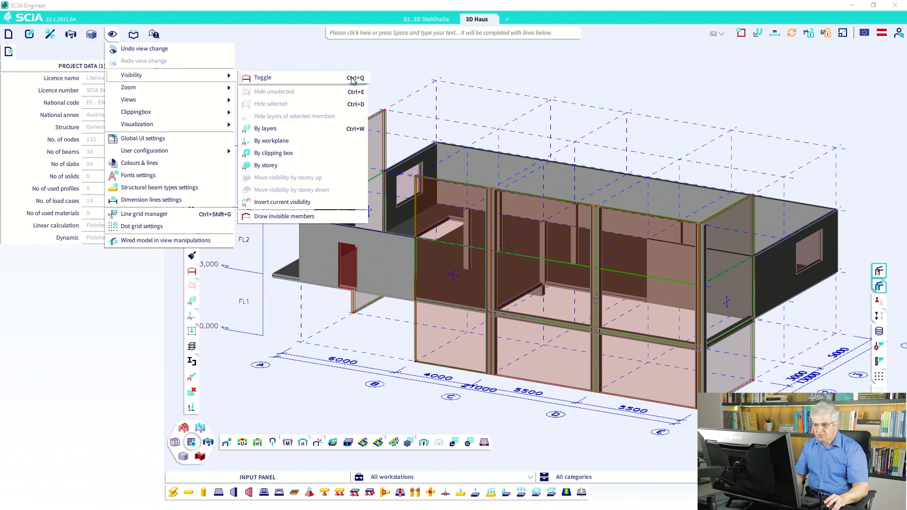
{"action": "left_click", "coordinate": [343, 58]}
{"action": "key", "text": "ctrl+q"}
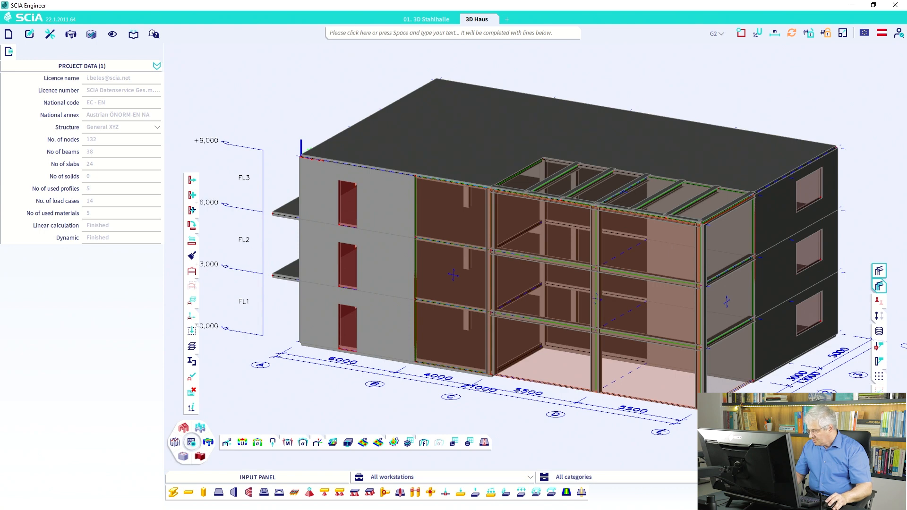
In the front view, select storey FL3 with a crossing rectangle and add the slab at +6,000 with an enclosing rectangle.
{"action": "left_click", "coordinate": [850, 431]}
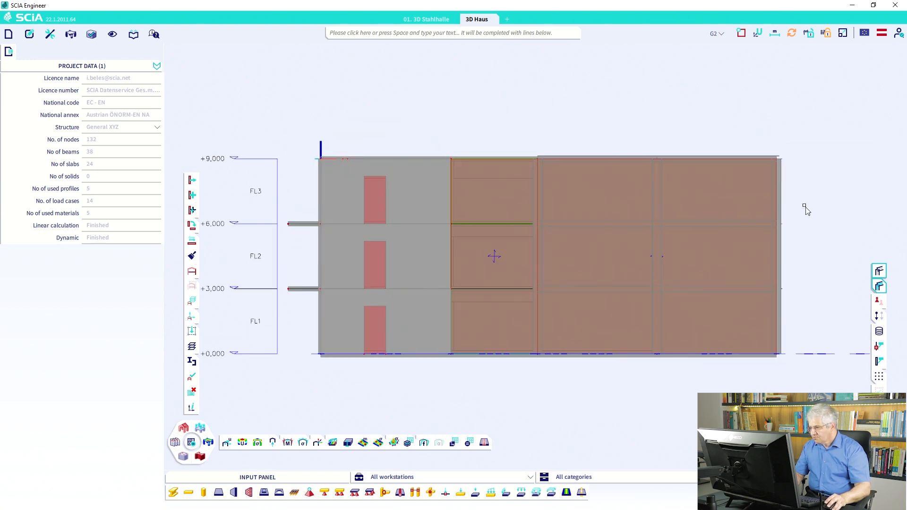
{"action": "left_click_drag", "start_coordinate": [805, 205], "coordinate": [293, 125]}
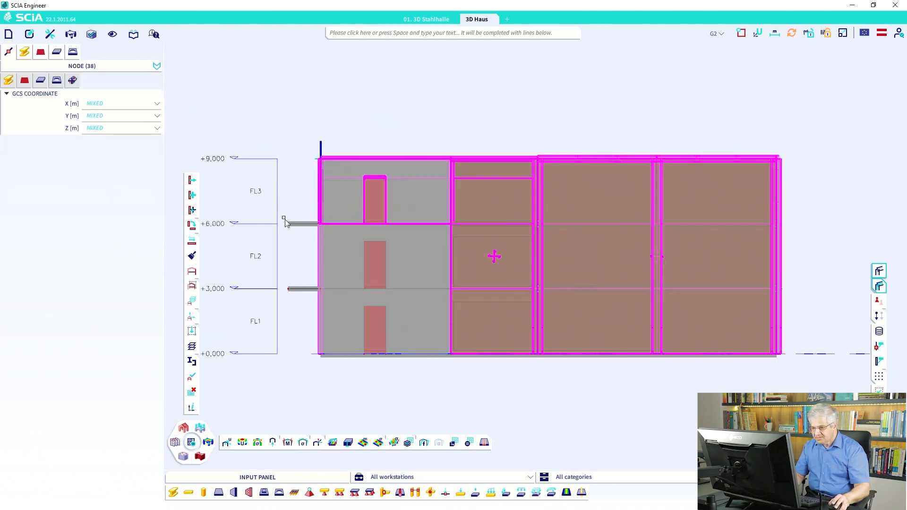
{"action": "left_click_drag", "start_coordinate": [283, 215], "coordinate": [793, 235]}
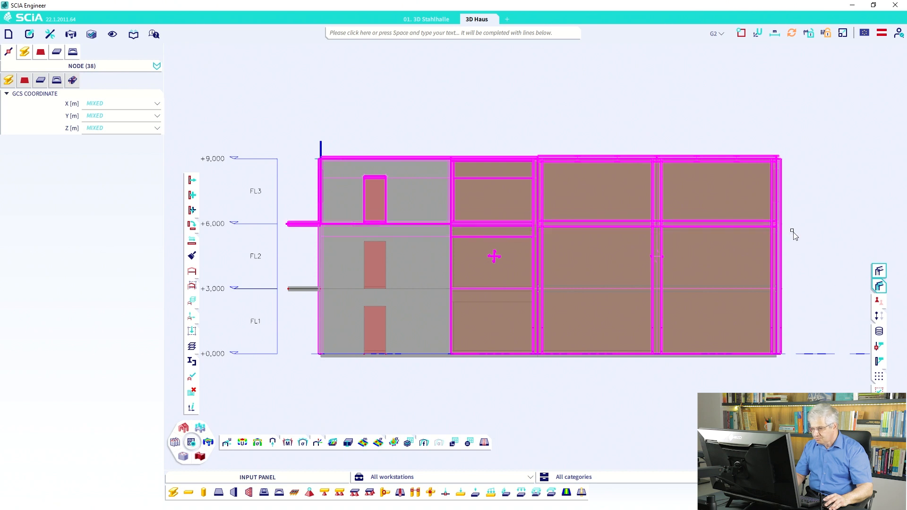
Add storey FL1 to the selection with a crossing rectangle in the front view and try to hide the unselected members.
{"action": "left_click_drag", "start_coordinate": [815, 384], "coordinate": [296, 305]}
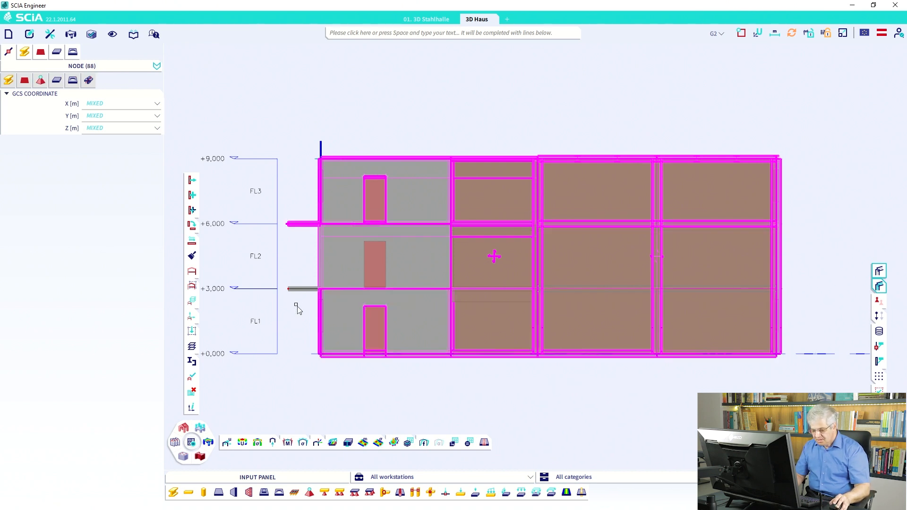
{"action": "left_click", "coordinate": [112, 34]}
{"action": "mouse_move", "coordinate": [125, 75]}
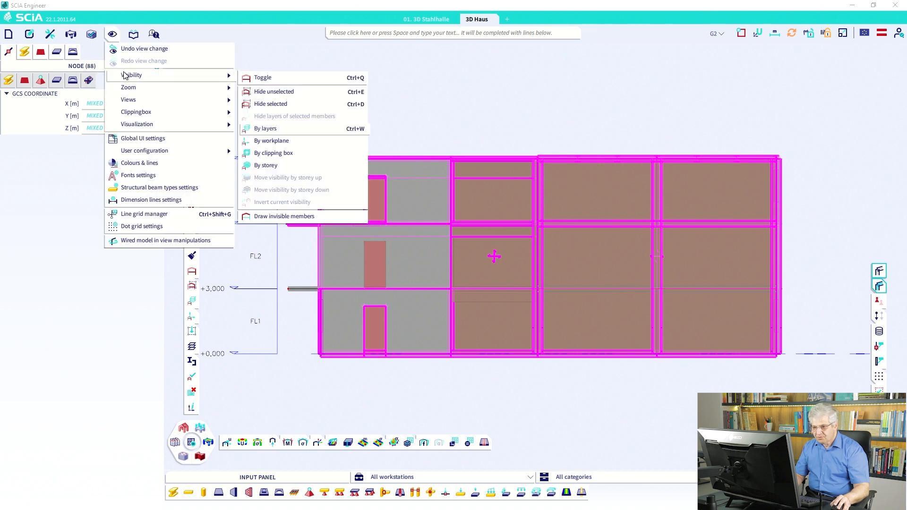
{"action": "left_click", "coordinate": [275, 93]}
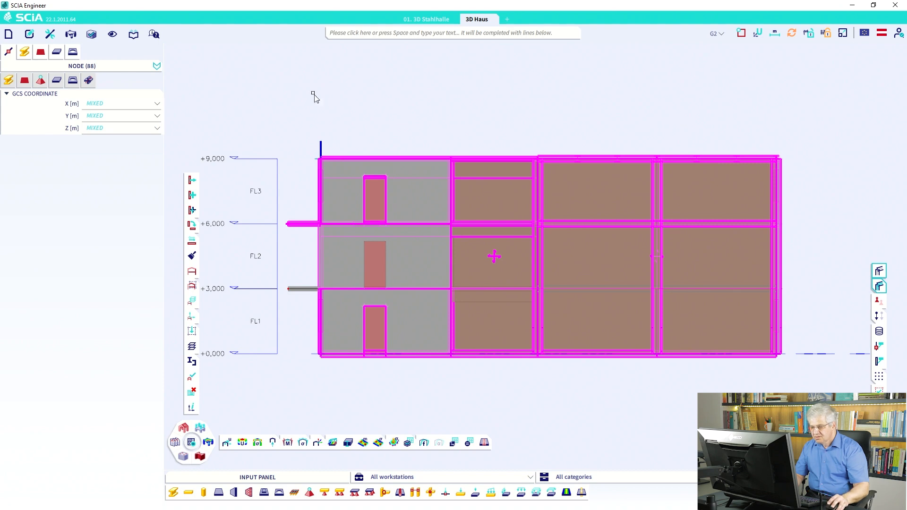
Hide all selected members, show the remaining middle storey in a 3D view, and clear the selection.
{"action": "left_click", "coordinate": [112, 34]}
{"action": "mouse_move", "coordinate": [123, 76]}
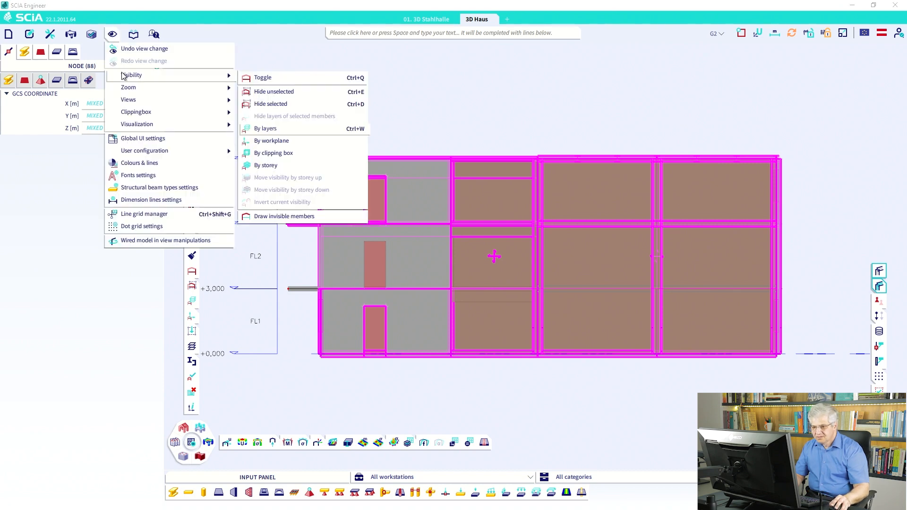
{"action": "left_click", "coordinate": [270, 104]}
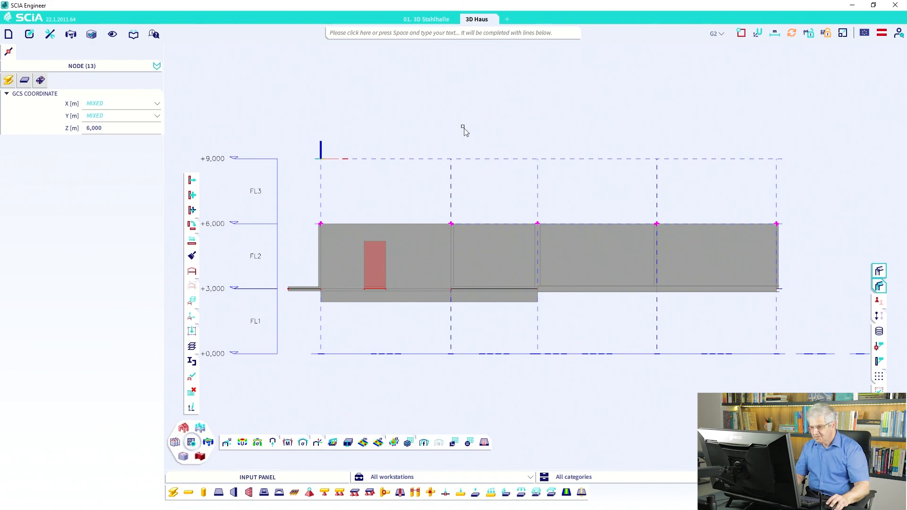
{"action": "right_click_drag", "start_coordinate": [477, 163], "coordinate": [455, 180], "text": "ctrl"}
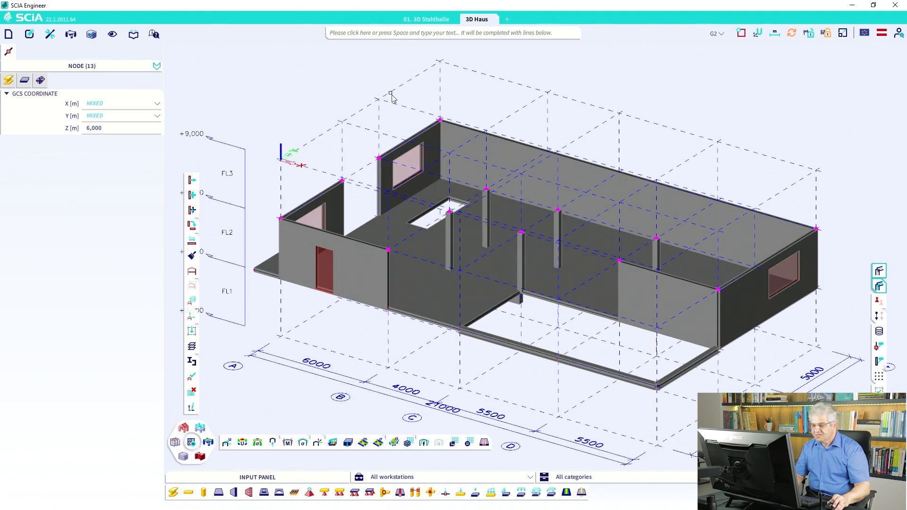
{"action": "key", "text": "Escape"}
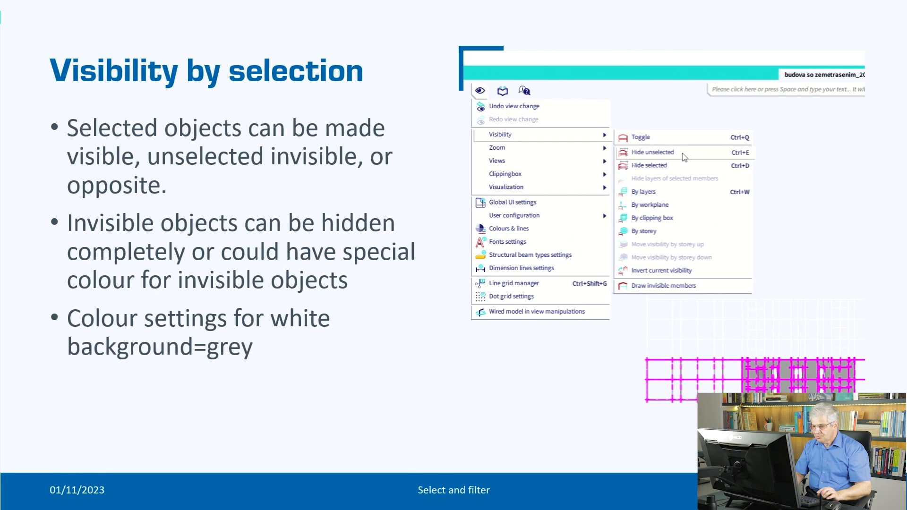
In the 01. 3D Stahlhalle project, select a front column and expand the selection to all CS3 - HEA450 members, then clear it.
{"action": "left_click", "coordinate": [342, 177]}
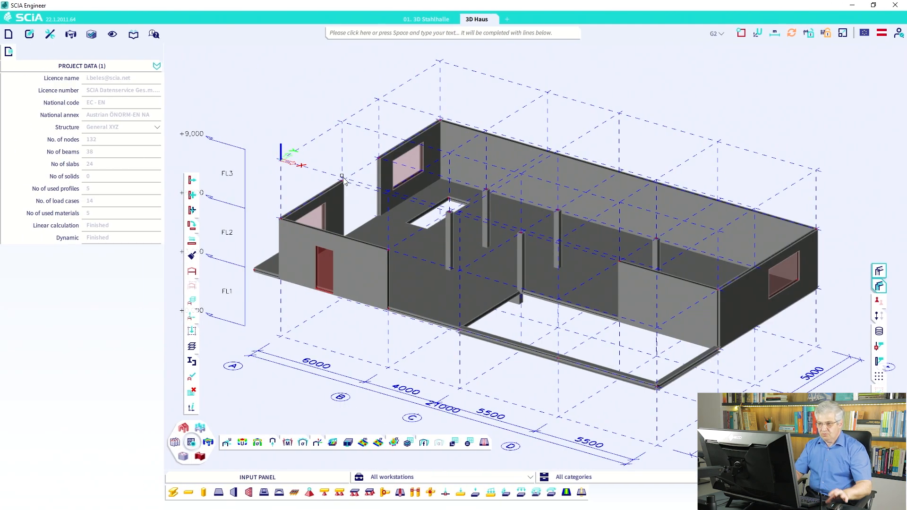
{"action": "left_click", "coordinate": [425, 19]}
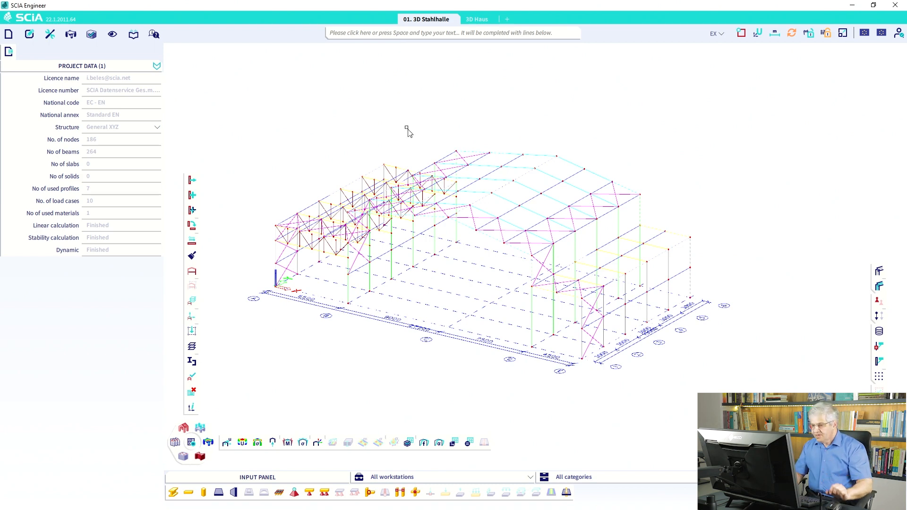
{"action": "right_click_drag", "start_coordinate": [460, 288], "coordinate": [463, 286], "text": "ctrl"}
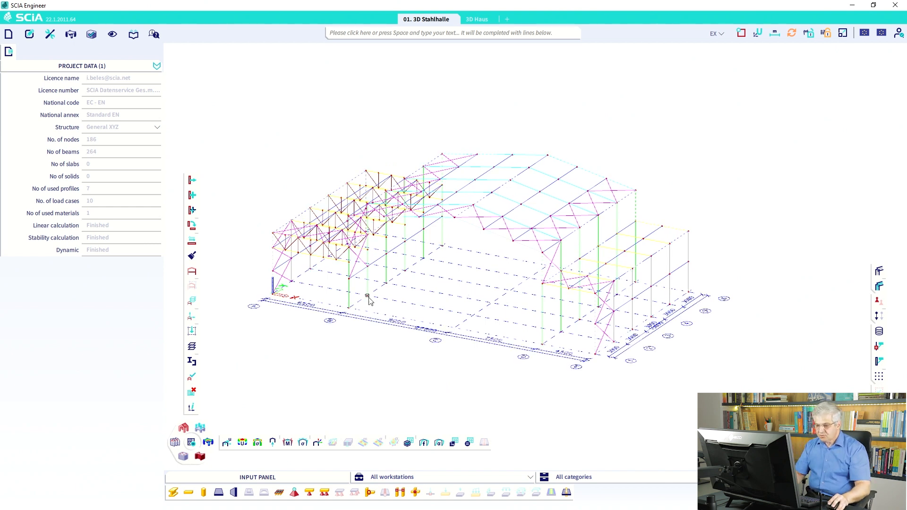
{"action": "left_click", "coordinate": [349, 292]}
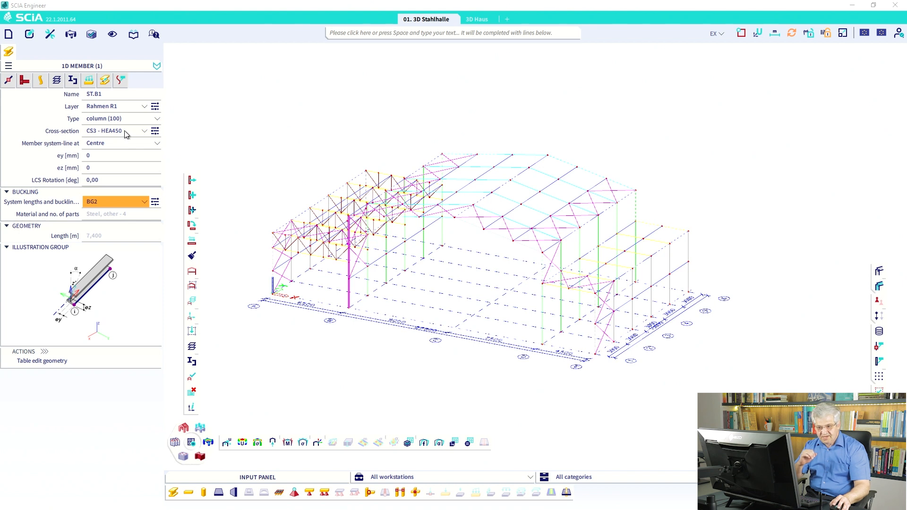
{"action": "right_click", "coordinate": [126, 135]}
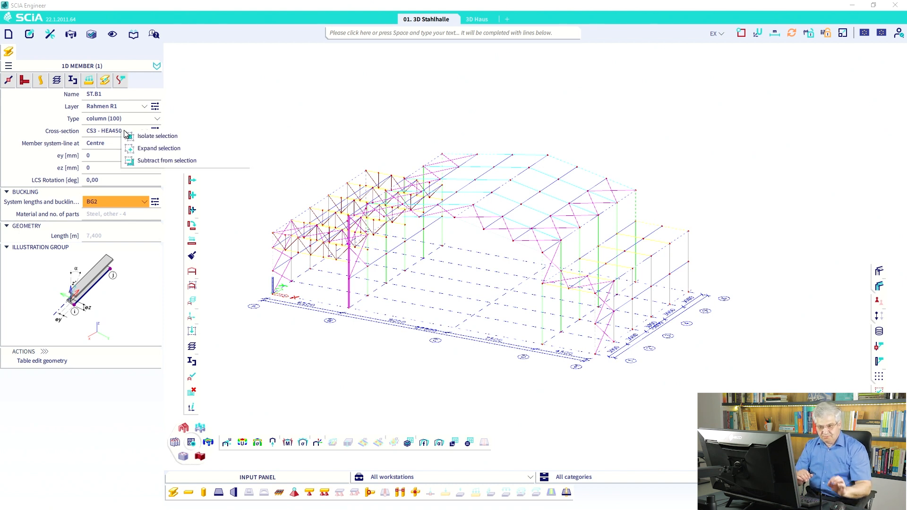
{"action": "left_click", "coordinate": [147, 149]}
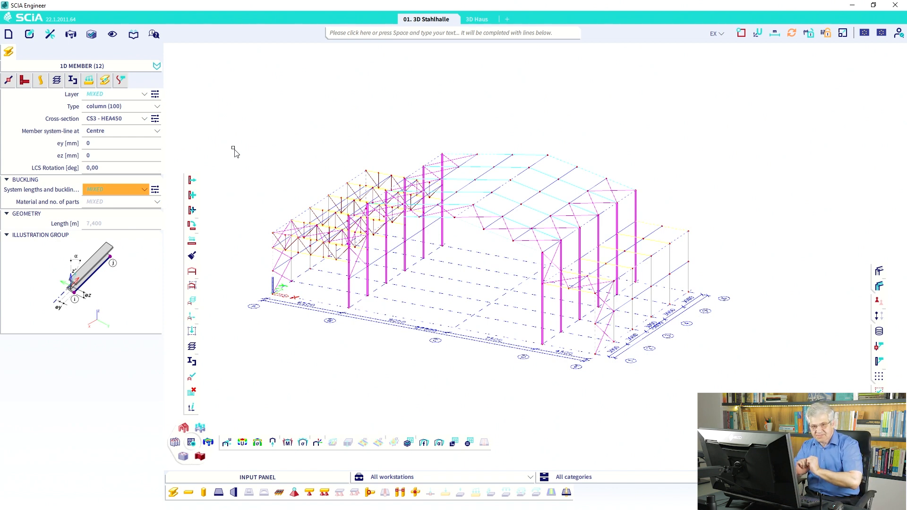
{"action": "key", "text": "Escape"}
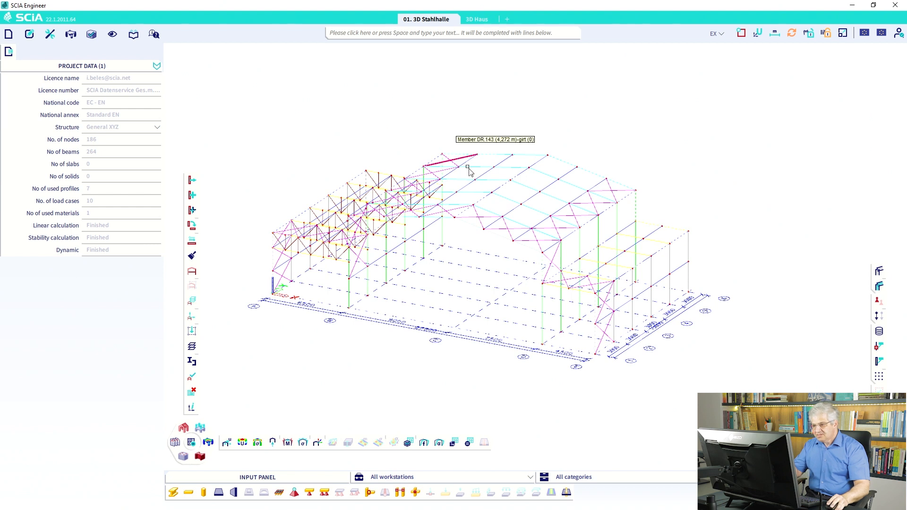
From the roof beam DR.104, expand the selection to all CS3 - HEA450 members, remove the beam from it, and clear the selection.
{"action": "left_click", "coordinate": [487, 174]}
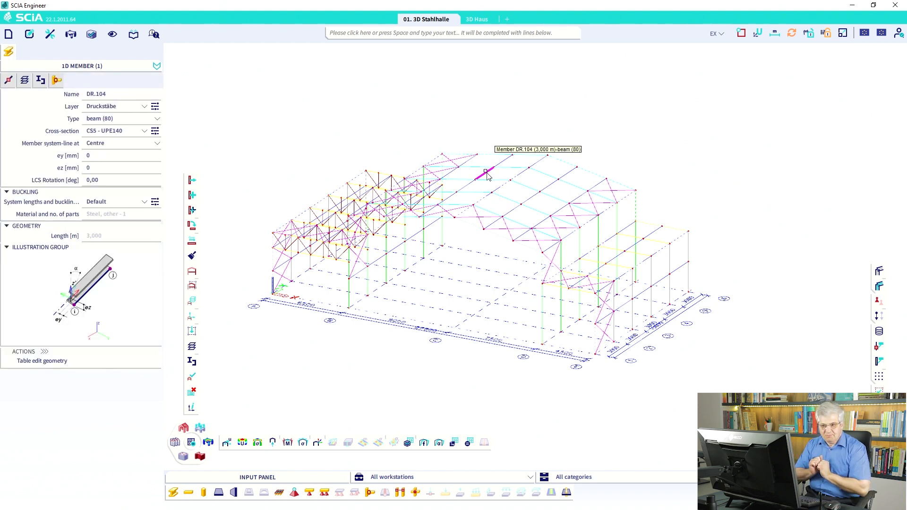
{"action": "left_click", "coordinate": [144, 132]}
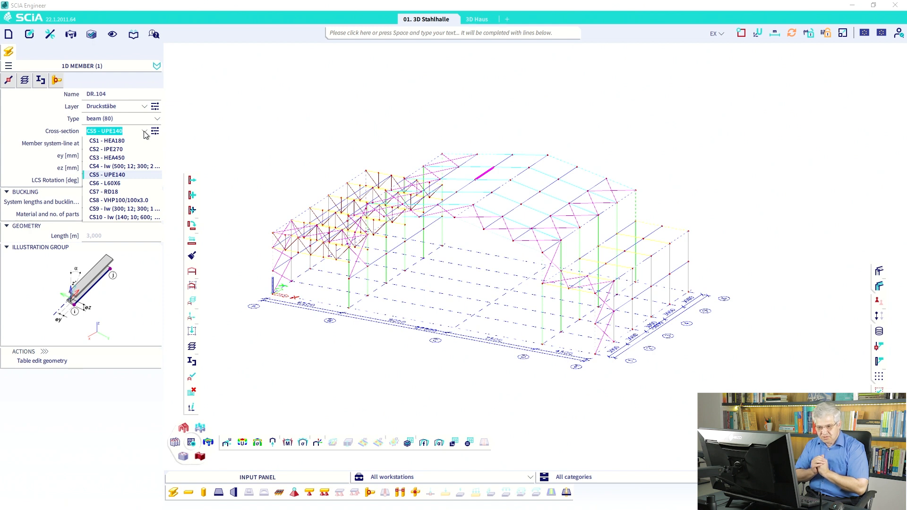
{"action": "right_click", "coordinate": [125, 159]}
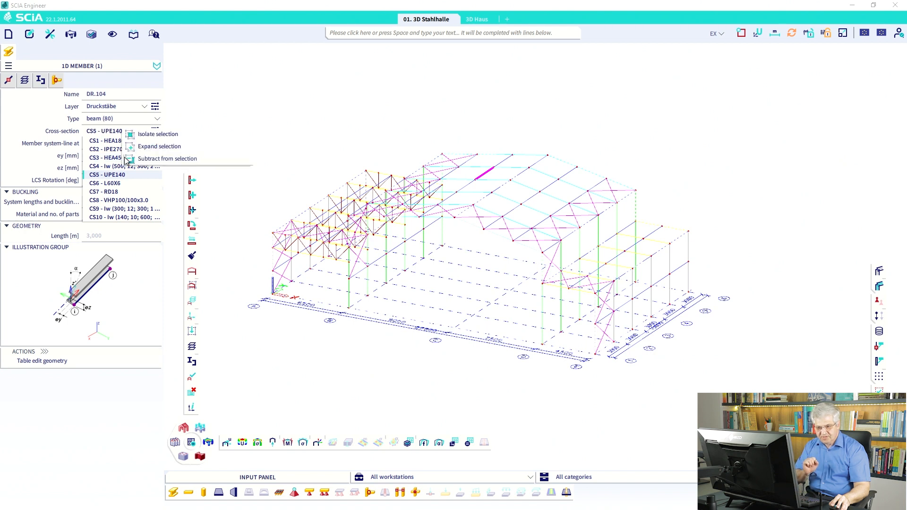
{"action": "left_click", "coordinate": [141, 147]}
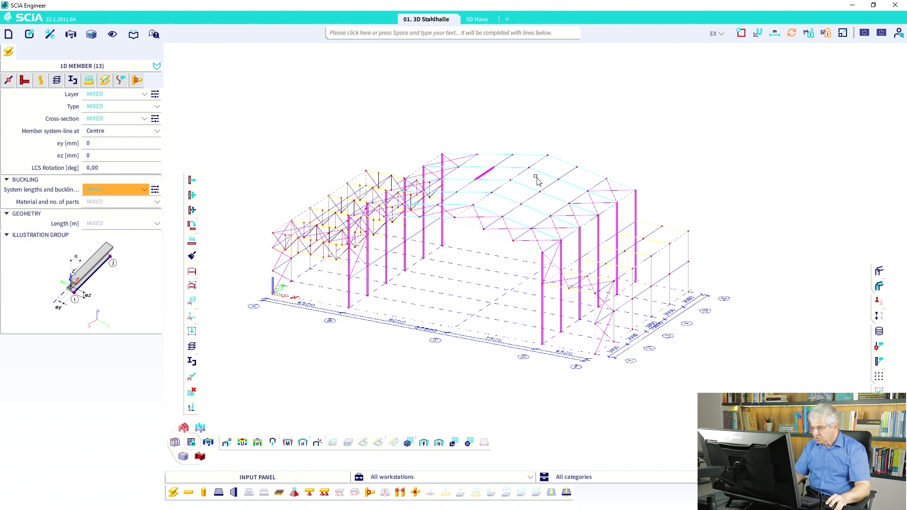
{"action": "left_click", "coordinate": [488, 173]}
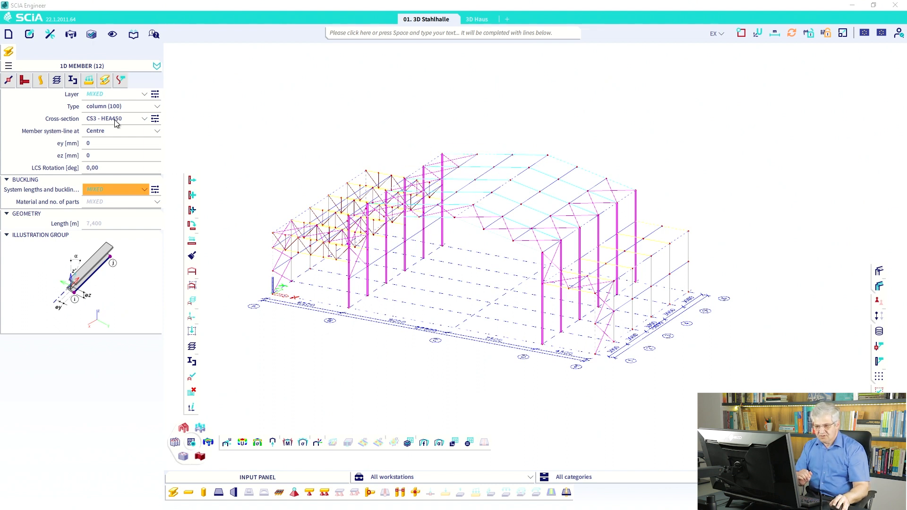
{"action": "key", "text": "Escape"}
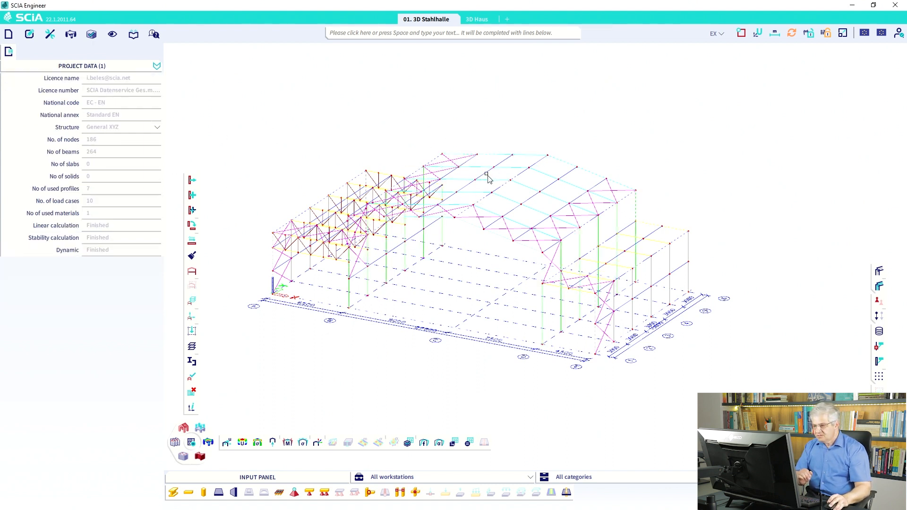
Select roof beam DR.104 again and review the cross-sections available for filtering in its properties.
{"action": "left_click", "coordinate": [487, 176]}
{"action": "left_click", "coordinate": [137, 134]}
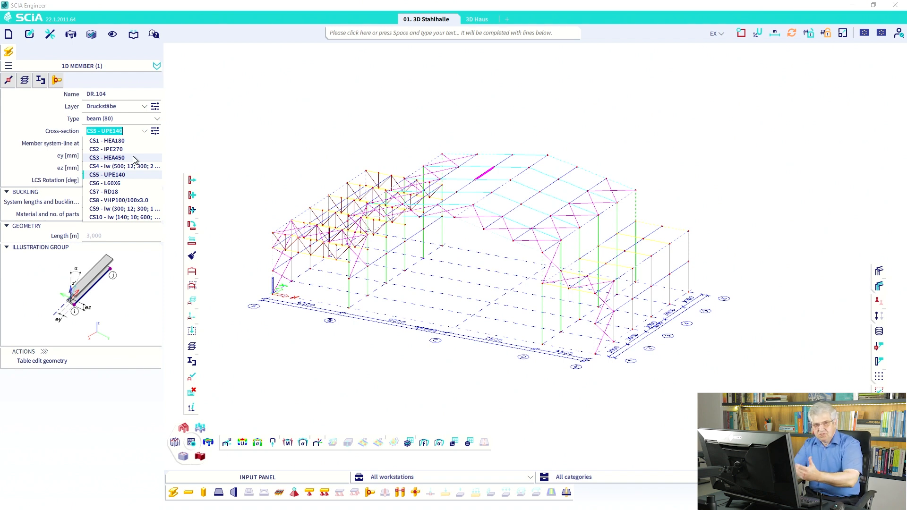
{"action": "left_click", "coordinate": [281, 123]}
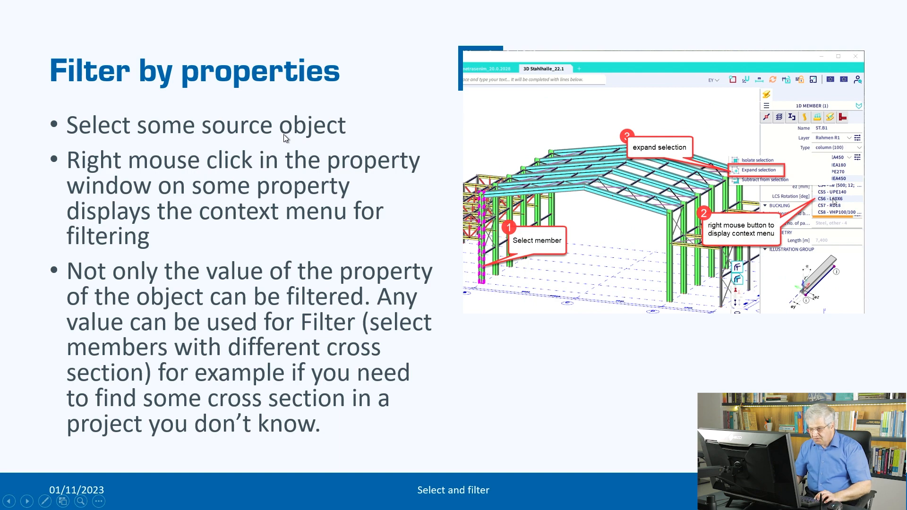
Back in SCIA Engineer, bring back the load panels and expand the selection from the front wall panel to all panels of its type.
{"action": "key", "text": "alt+Tab"}
{"action": "key", "text": "ctrl+z"}
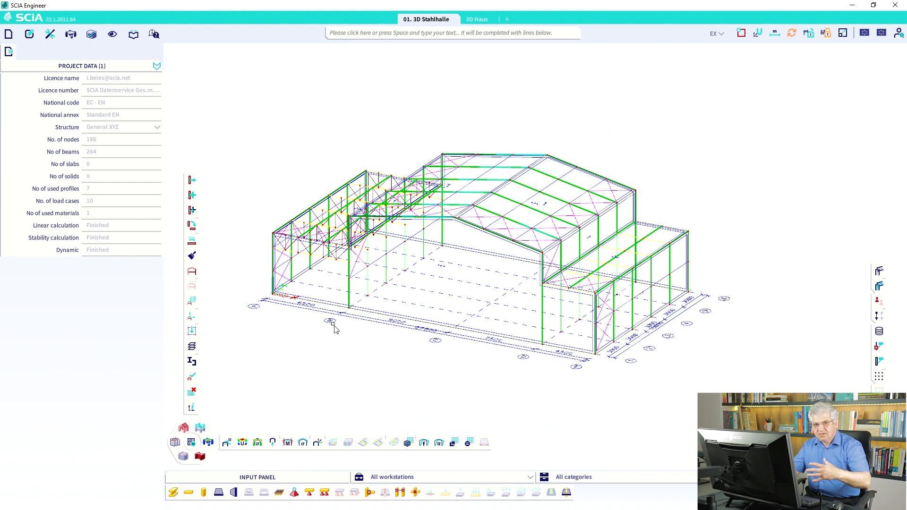
{"action": "left_click", "coordinate": [377, 314]}
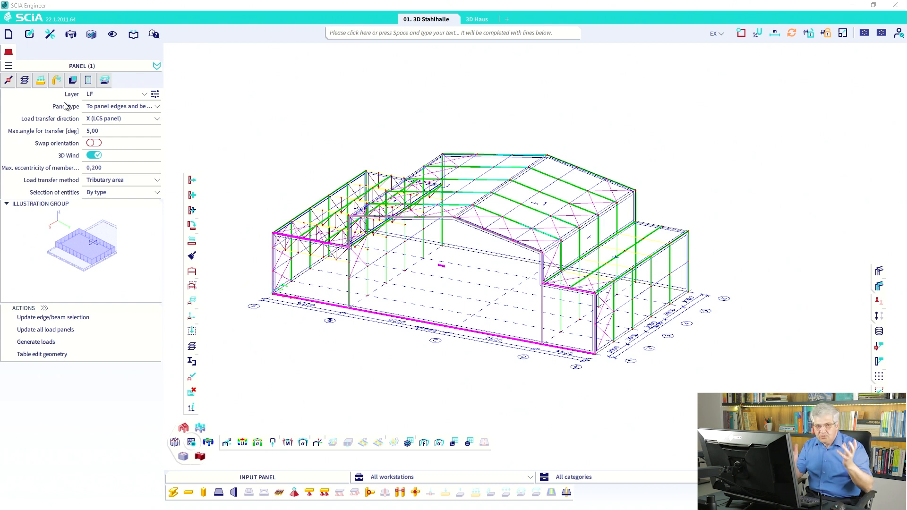
{"action": "right_click", "coordinate": [110, 109]}
{"action": "left_click", "coordinate": [119, 125]}
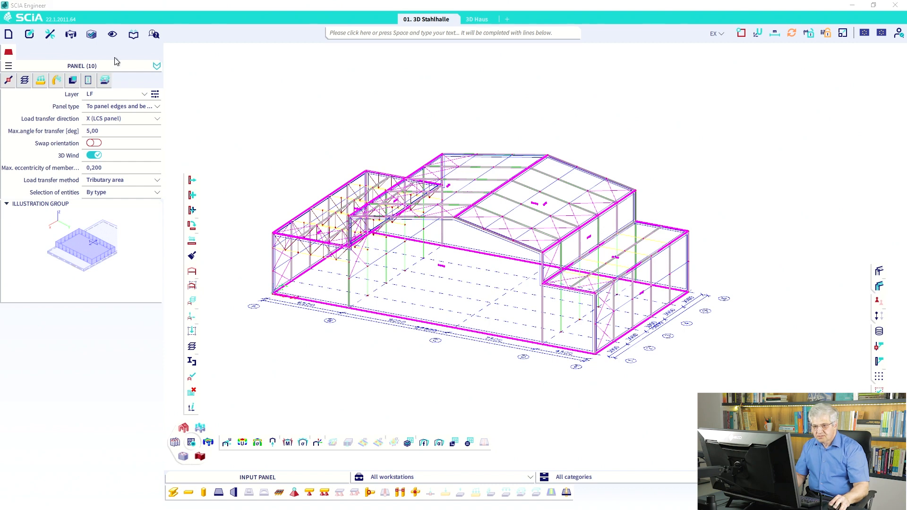
Hide all selected load panels from the steel hall view.
{"action": "left_click", "coordinate": [112, 34]}
{"action": "mouse_move", "coordinate": [132, 77]}
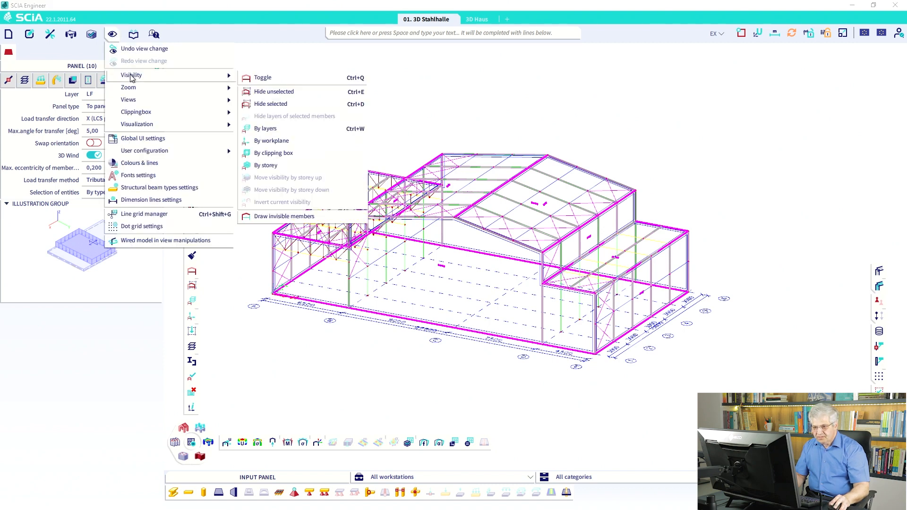
{"action": "left_click", "coordinate": [273, 104]}
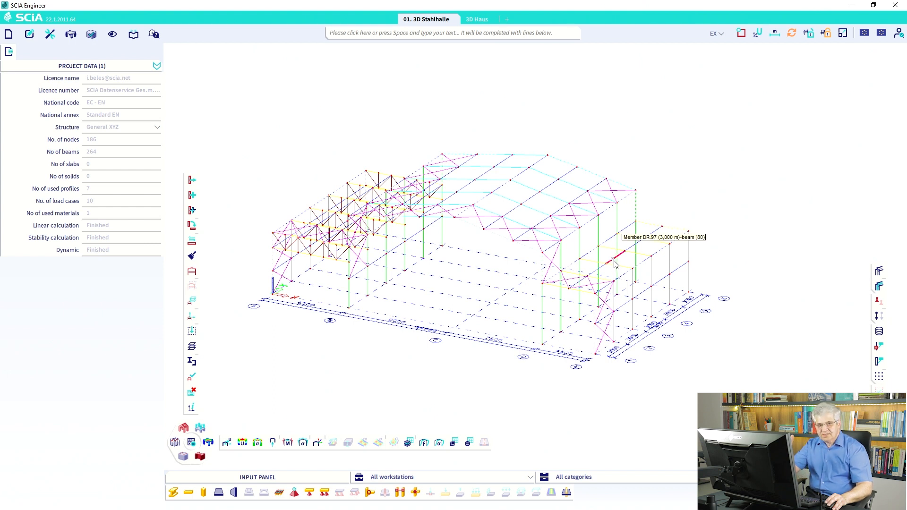
Display the hinges on the model and expand the selection from beam DR.97 to all members with cross-section CS5 - UPE140.
{"action": "left_click", "coordinate": [880, 332]}
{"action": "scroll", "coordinate": [633, 248], "scroll_direction": "up", "scroll_amount": 3}
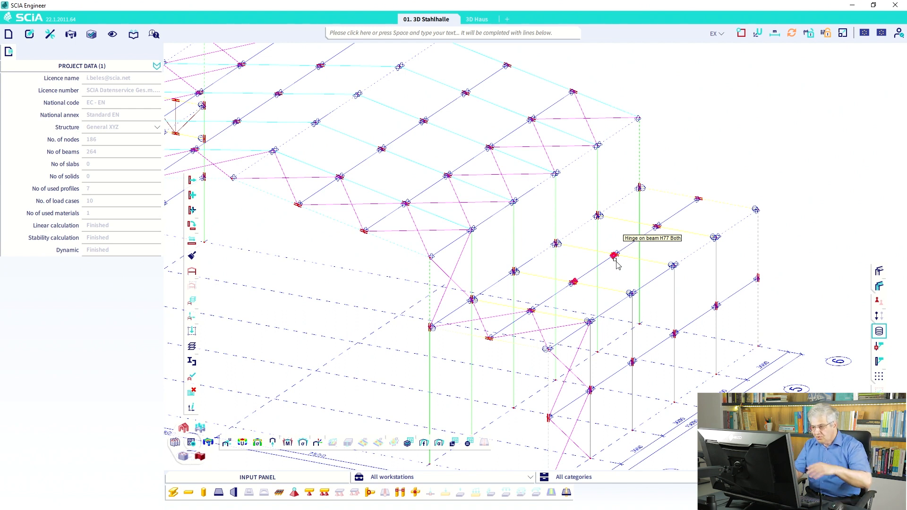
{"action": "left_click", "coordinate": [595, 283]}
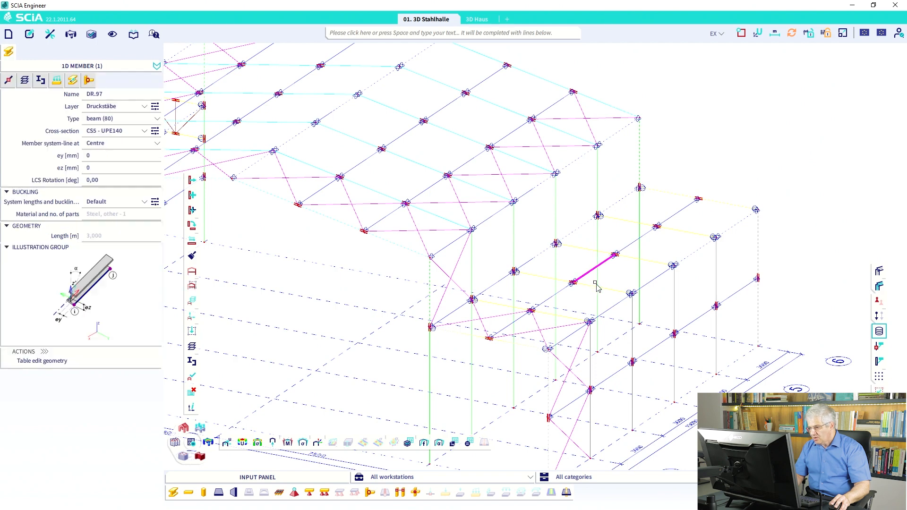
{"action": "right_click", "coordinate": [103, 132]}
{"action": "left_click", "coordinate": [118, 150]}
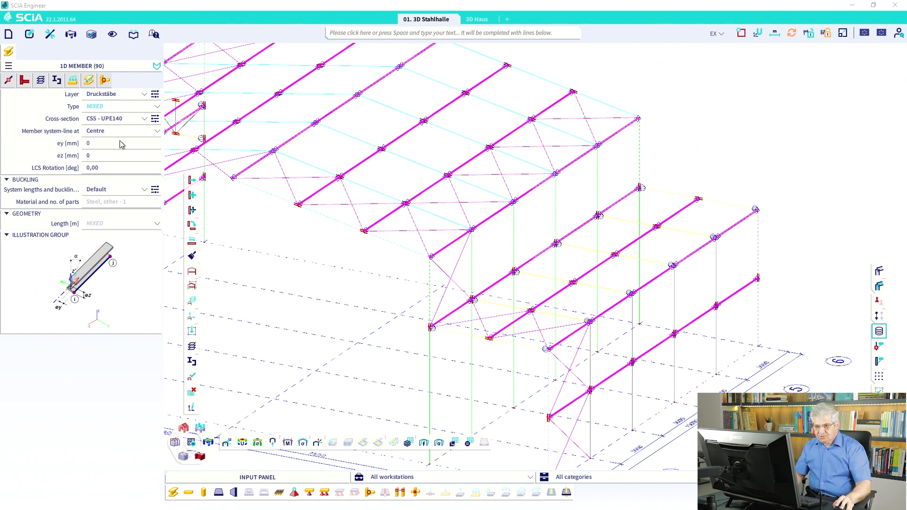
Set fiz to Rigid for the hinges on all selected beams, clear the selection, and select a roof beam hinge to check it.
{"action": "left_click", "coordinate": [104, 81]}
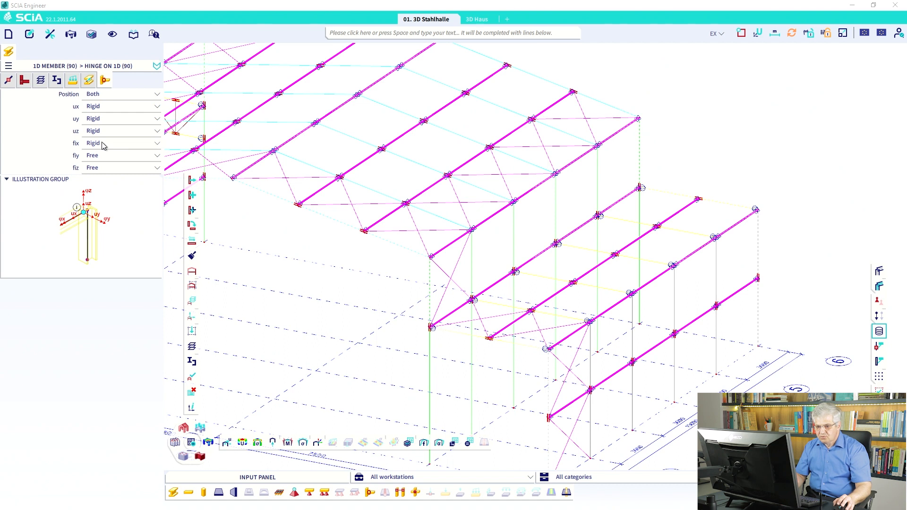
{"action": "left_click", "coordinate": [101, 171]}
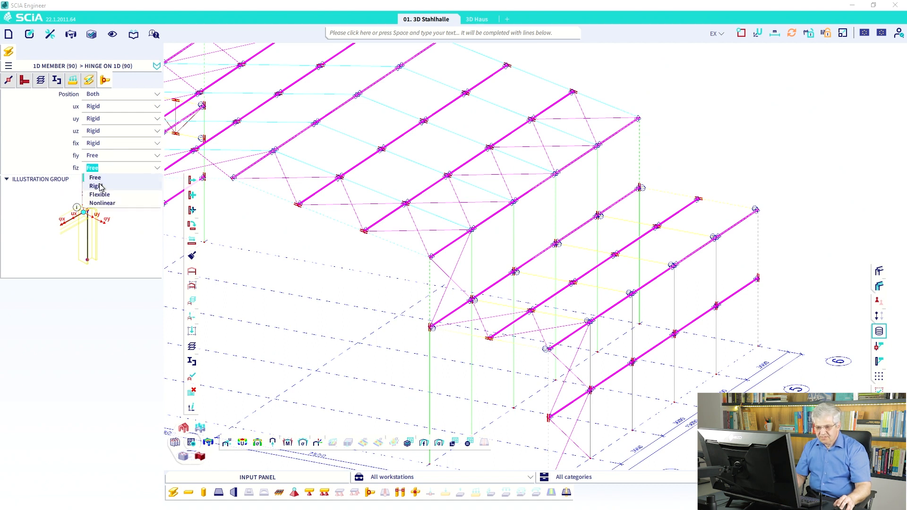
{"action": "left_click", "coordinate": [101, 187]}
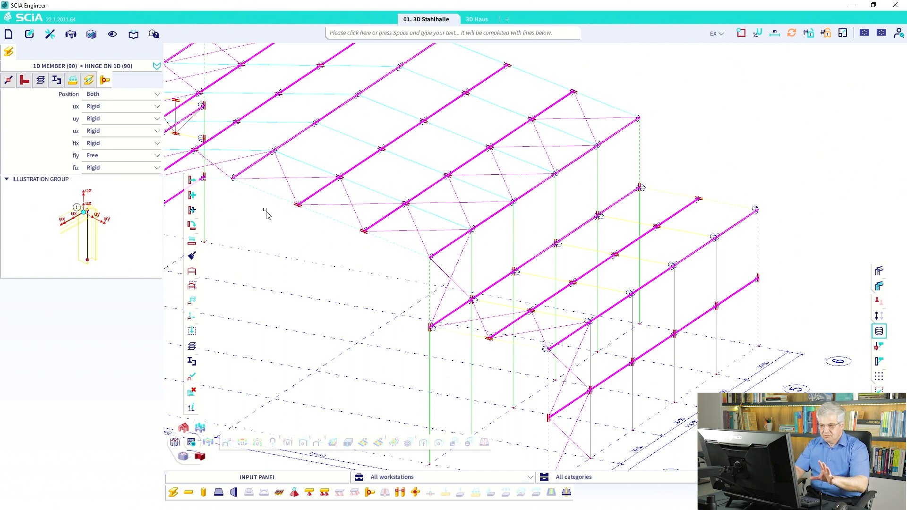
{"action": "key", "text": "Escape"}
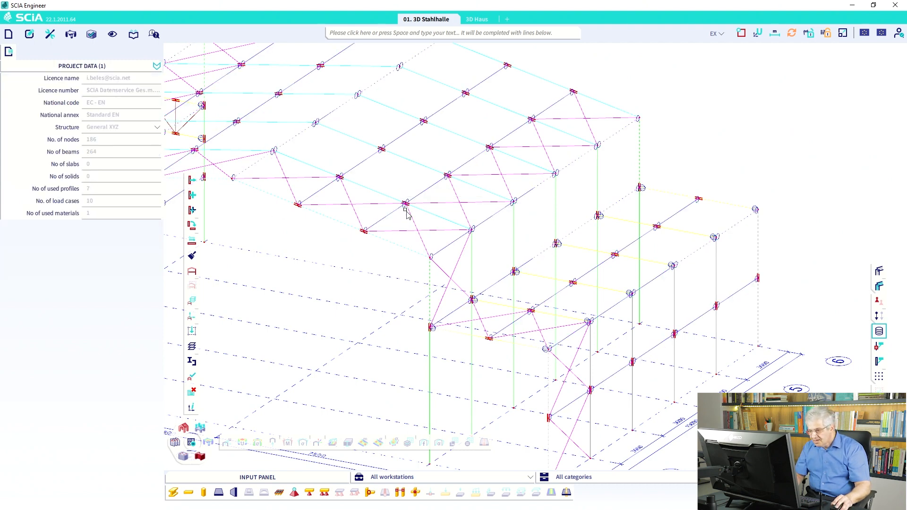
{"action": "left_click", "coordinate": [338, 182]}
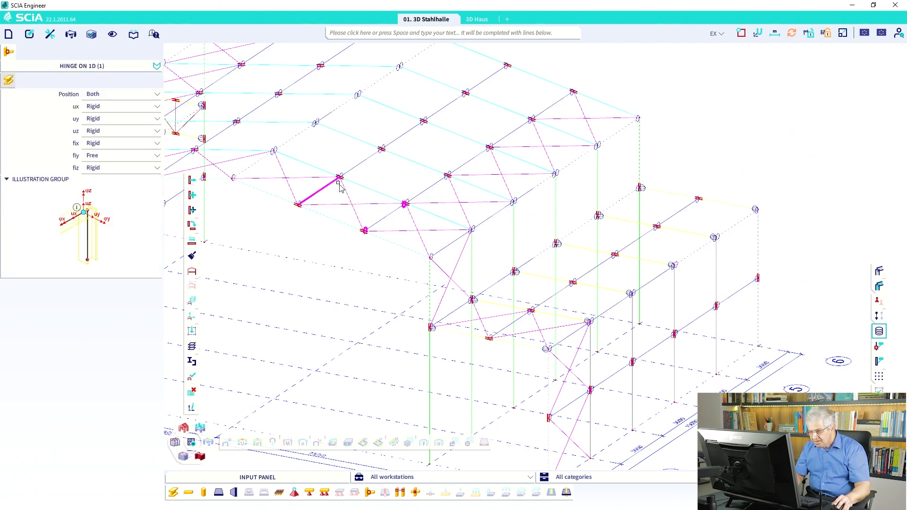
Check another roof beam hinge, clear the selection, and expand it from beam DR.26 to all members with cross-section CS5 - UPE140.
{"action": "left_click", "coordinate": [274, 156]}
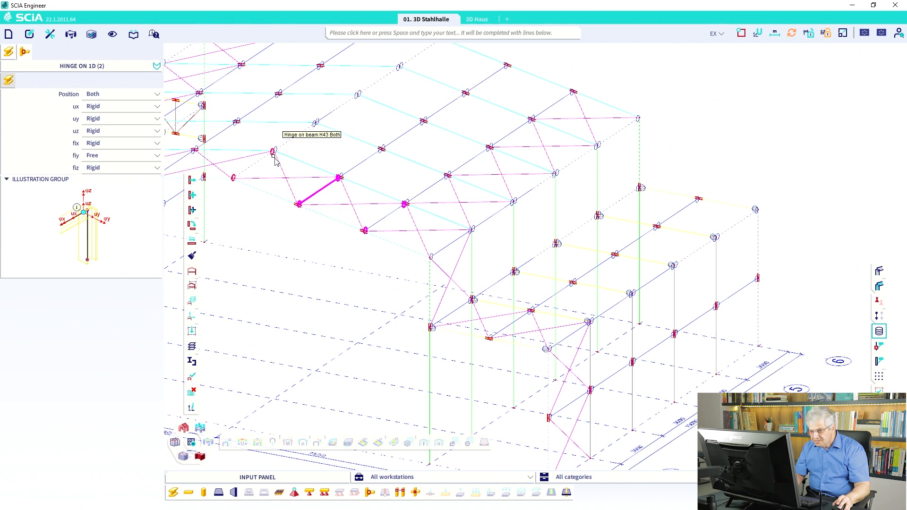
{"action": "key", "text": "Escape"}
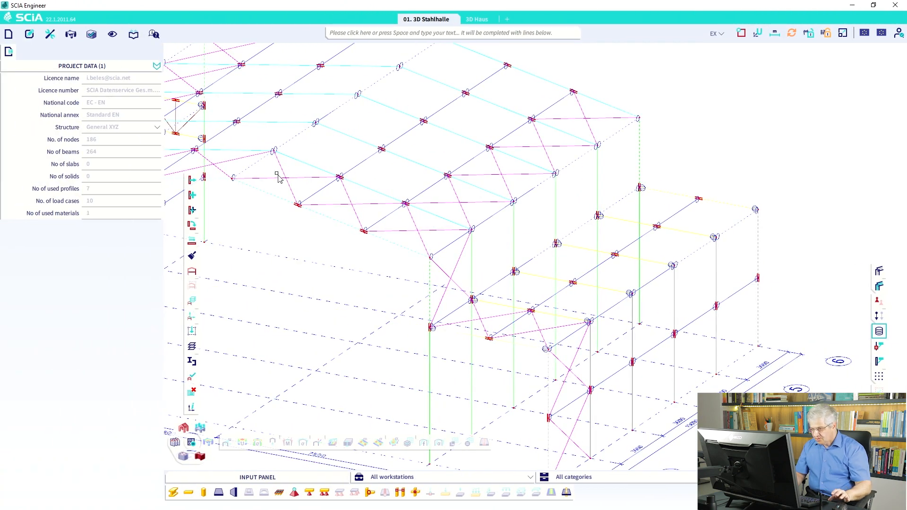
{"action": "left_click", "coordinate": [385, 221]}
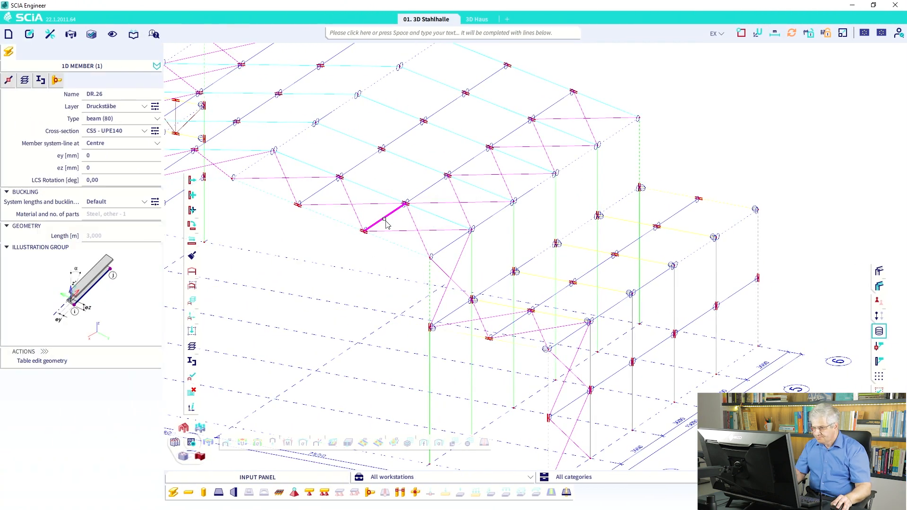
{"action": "right_click", "coordinate": [110, 135]}
{"action": "left_click", "coordinate": [124, 149]}
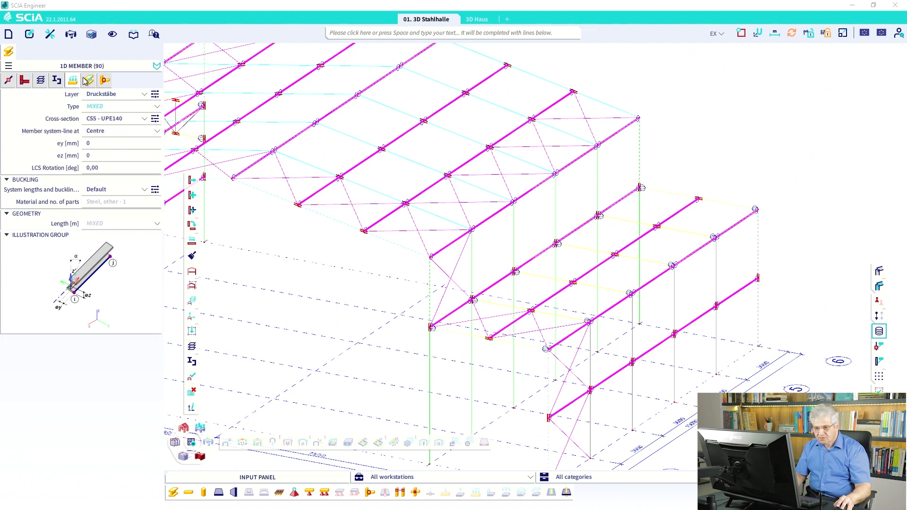
Set fiz to Free for the hinges on all selected CS5 - UPE140 beams and clear the selection.
{"action": "left_click", "coordinate": [89, 80]}
{"action": "left_click", "coordinate": [117, 168]}
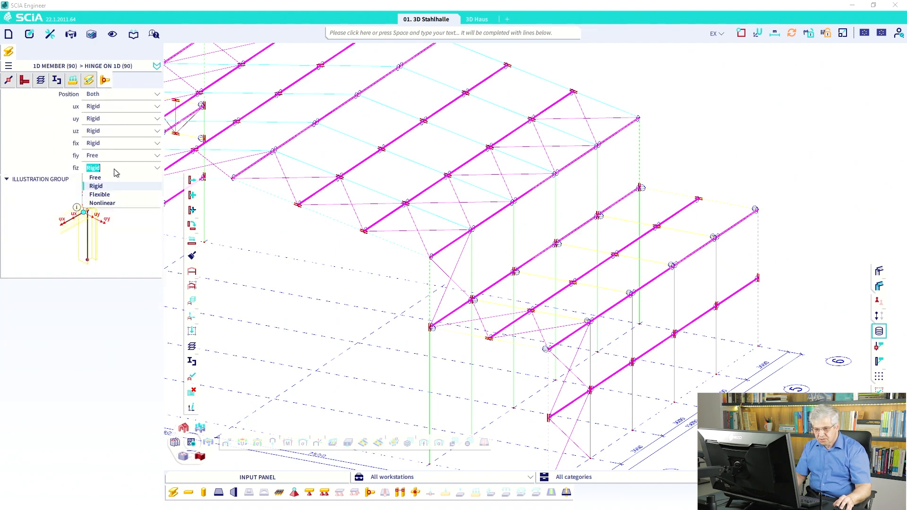
{"action": "left_click", "coordinate": [112, 178]}
{"action": "key", "text": "Escape"}
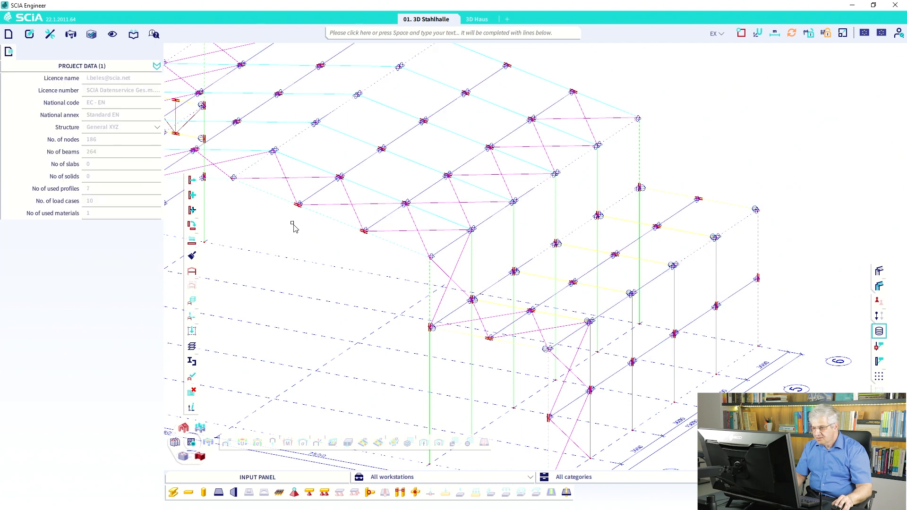
Window-select the hall's roof ridge in a front-on view and remove the hinges and nodes from the selection, keeping only the 1D members.
{"action": "scroll", "coordinate": [292, 221], "scroll_direction": "down", "scroll_amount": 2}
{"action": "scroll", "coordinate": [302, 229], "scroll_direction": "down", "scroll_amount": 2}
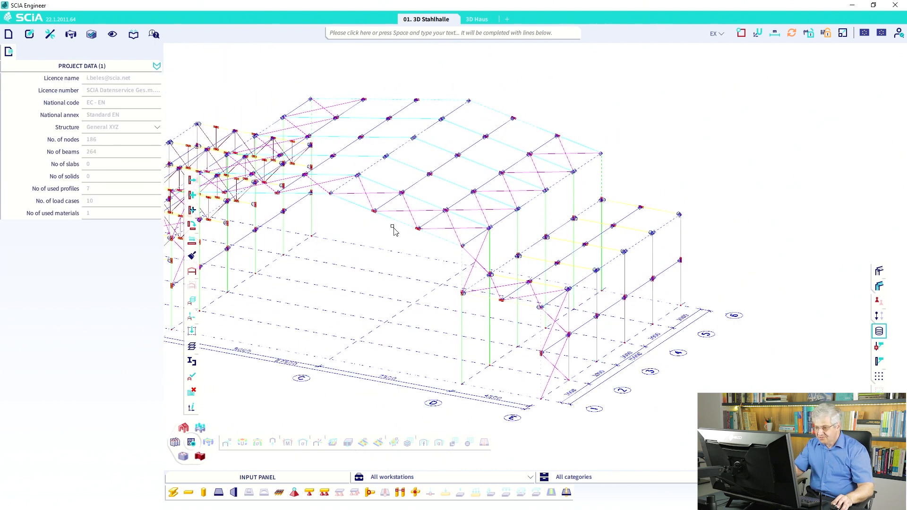
{"action": "scroll", "coordinate": [387, 231], "scroll_direction": "down", "scroll_amount": 1}
{"action": "middle_click_drag", "start_coordinate": [375, 234], "coordinate": [491, 237]}
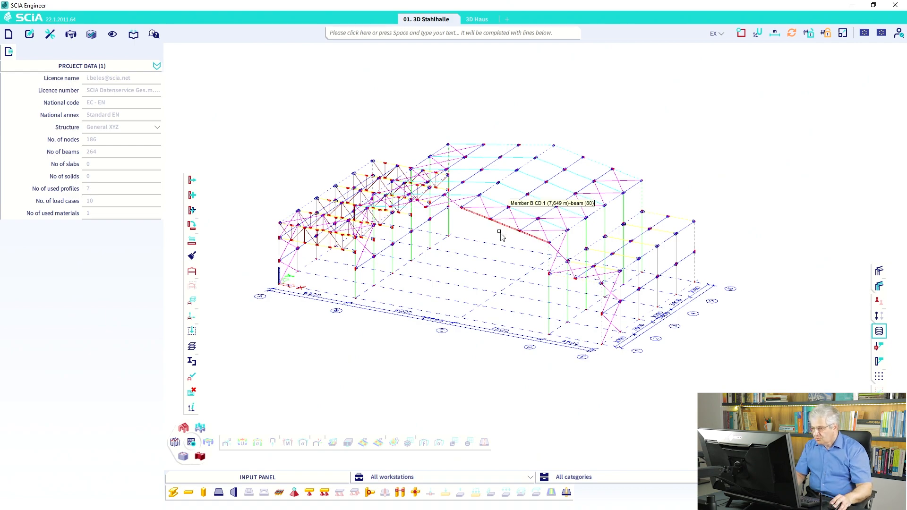
{"action": "mouse_move", "coordinate": [480, 237]}
{"action": "right_mouse_down", "text": "ctrl"}
{"action": "mouse_move", "coordinate": [495, 229]}
{"action": "mouse_move", "coordinate": [508, 202]}
{"action": "mouse_move", "coordinate": [495, 203]}
{"action": "right_mouse_up", "text": "ctrl"}
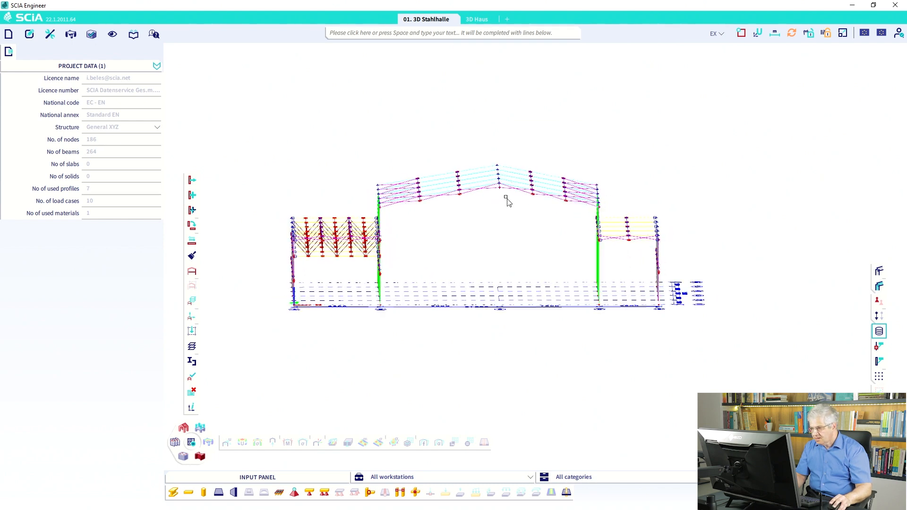
{"action": "left_click_drag", "start_coordinate": [486, 154], "coordinate": [496, 217]}
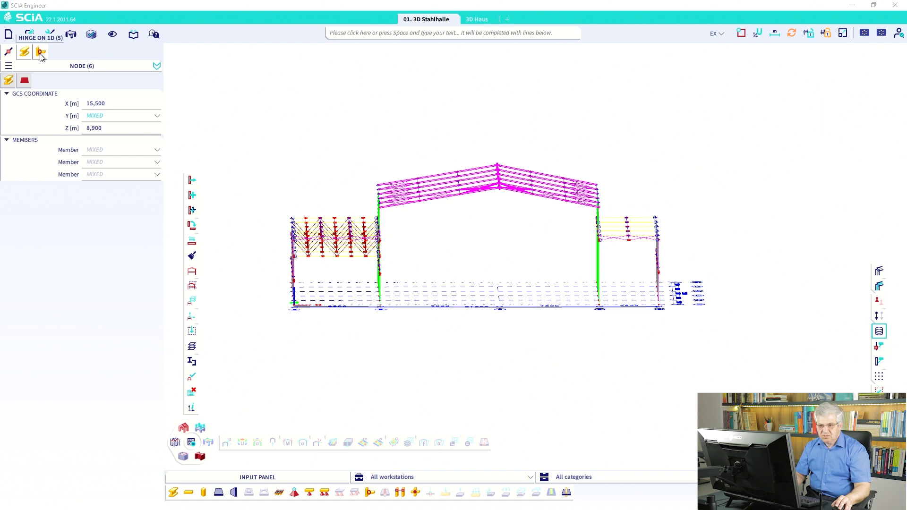
{"action": "left_click_drag", "start_coordinate": [40, 54], "coordinate": [56, 52]}
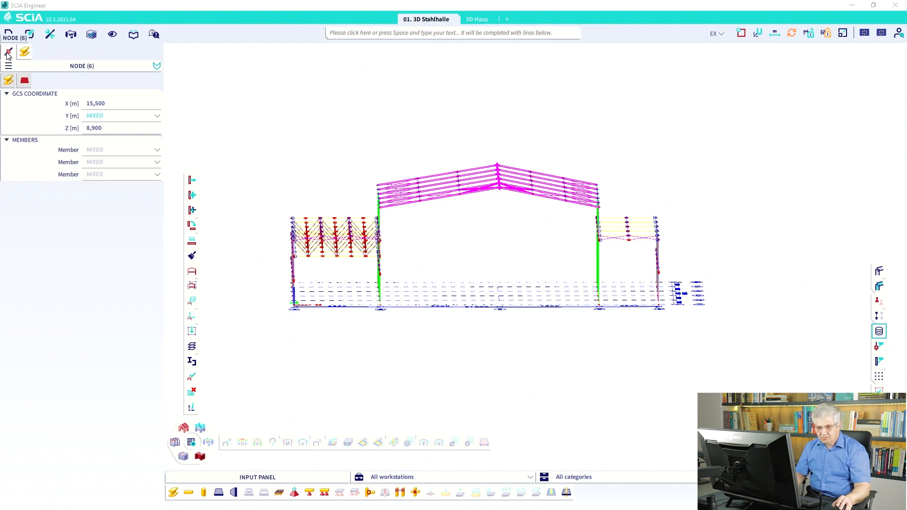
{"action": "left_click", "coordinate": [39, 49]}
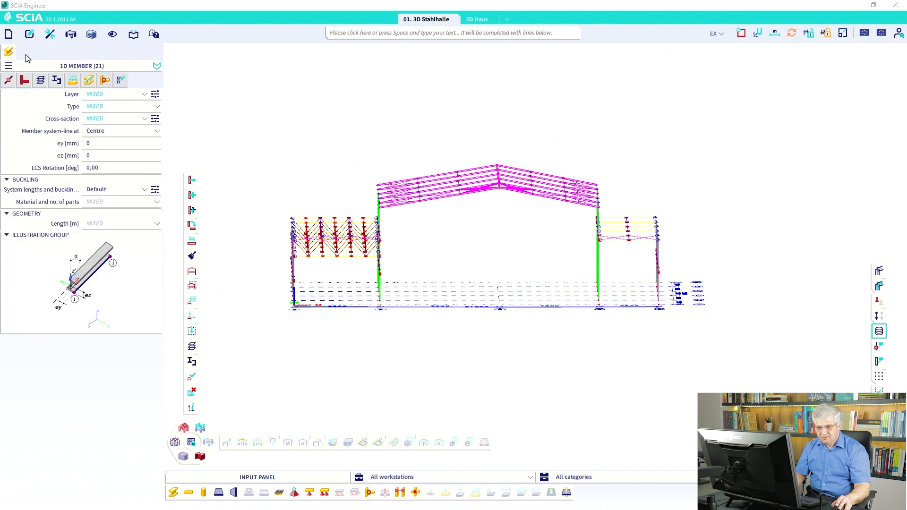
Reselect the roof ridge in a slightly angled view and reduce the selection to 1D members again.
{"action": "right_click_drag", "start_coordinate": [352, 134], "coordinate": [355, 123], "text": "ctrl"}
{"action": "right_click_drag", "start_coordinate": [504, 230], "coordinate": [512, 206], "text": "ctrl"}
{"action": "left_click_drag", "start_coordinate": [511, 205], "coordinate": [475, 163]}
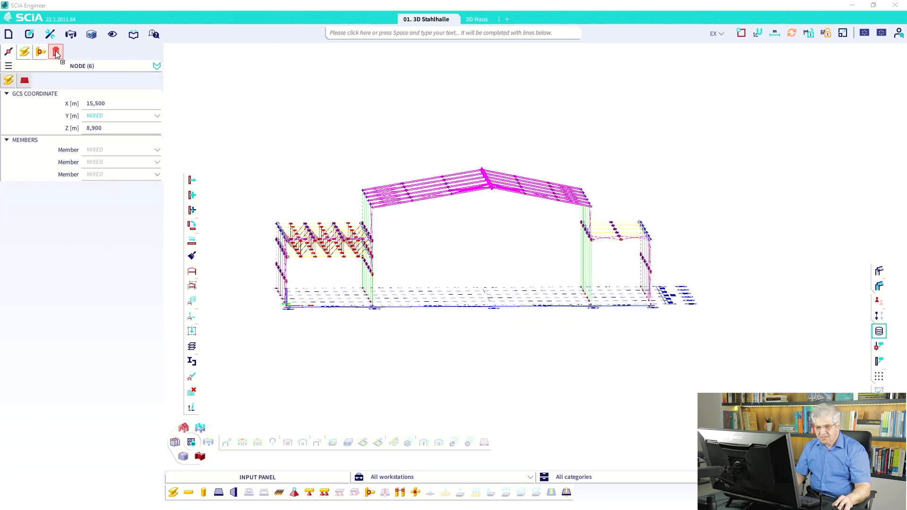
{"action": "left_click", "coordinate": [56, 52]}
{"action": "left_click", "coordinate": [24, 52]}
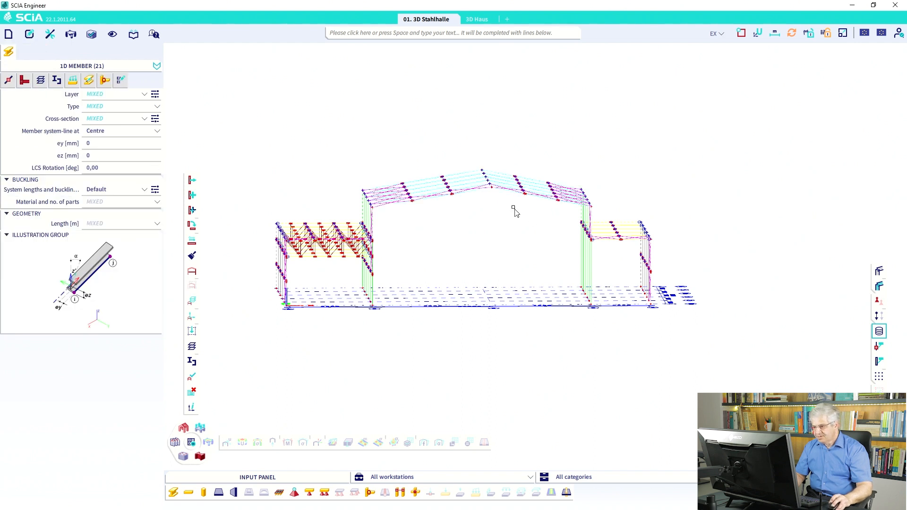
Window-select the roof ridge again and remove the 1D members and hinges, leaving only the ridge nodes for inspection in 3D.
{"action": "left_click_drag", "start_coordinate": [506, 196], "coordinate": [465, 158]}
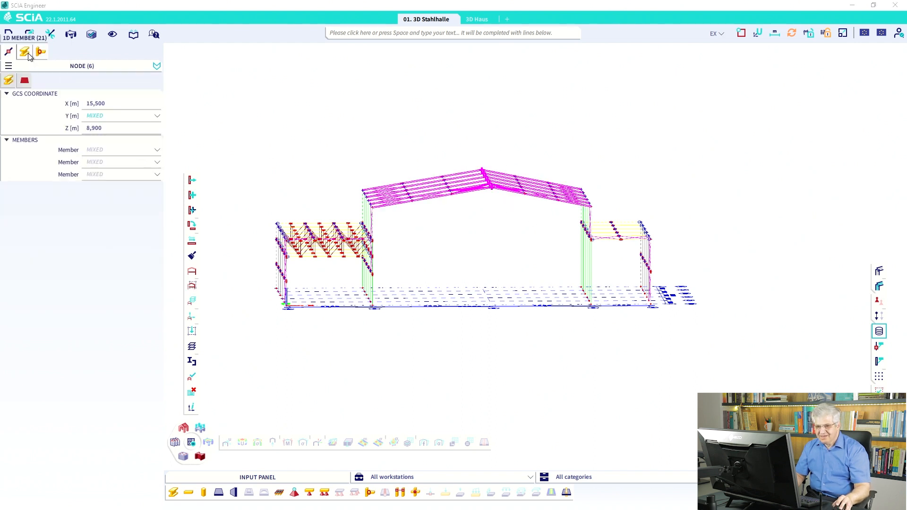
{"action": "left_click_drag", "start_coordinate": [27, 53], "coordinate": [58, 54]}
{"action": "right_click_drag", "start_coordinate": [477, 190], "coordinate": [472, 214], "text": "ctrl"}
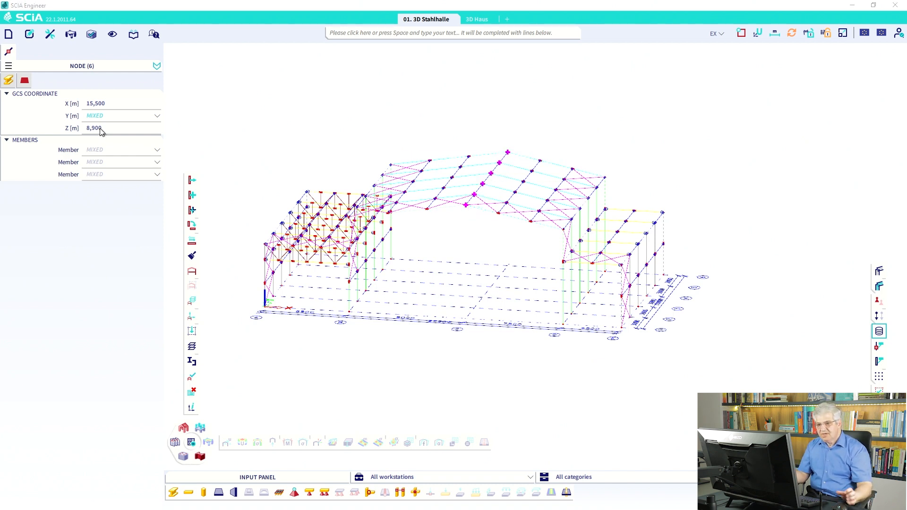
{"action": "left_click_drag", "start_coordinate": [12, 51], "coordinate": [27, 52]}
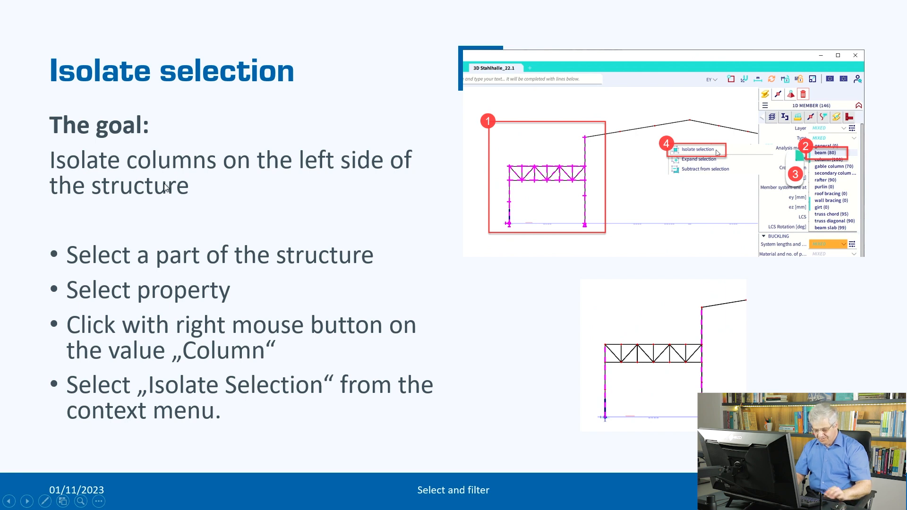
Back in SCIA Engineer, show the hall in front elevation and window-select its left side, including the truss and adjoining columns.
{"action": "key", "text": "alt+Tab"}
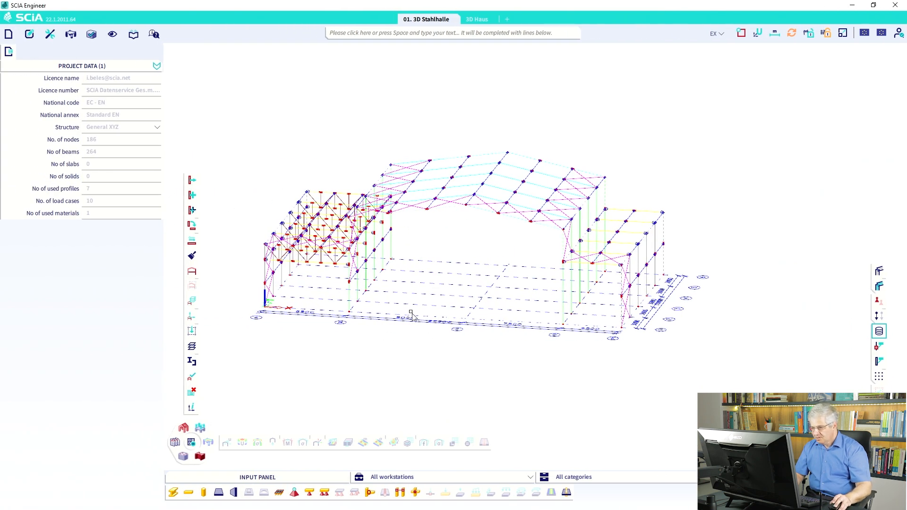
{"action": "key", "text": "ctrl+2"}
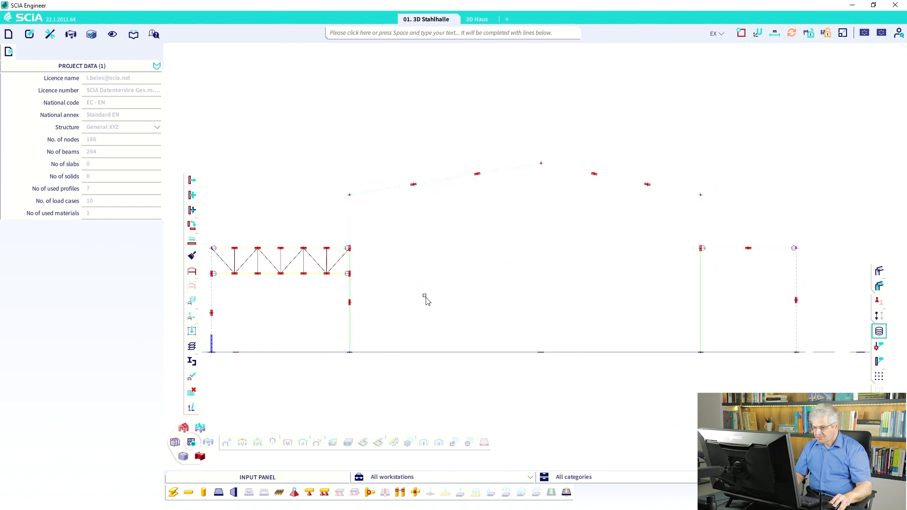
{"action": "scroll", "coordinate": [423, 294], "scroll_direction": "down", "scroll_amount": 2}
{"action": "middle_click_drag", "start_coordinate": [423, 294], "coordinate": [530, 240]}
{"action": "left_click_drag", "start_coordinate": [499, 297], "coordinate": [376, 133]}
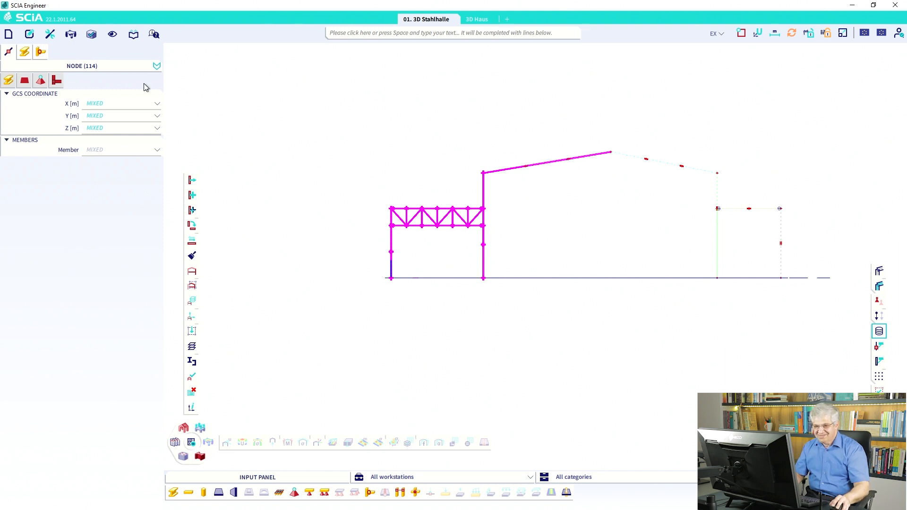
Isolate the members of type column (100) from the selected left side, then clear the selection.
{"action": "left_click", "coordinate": [28, 53]}
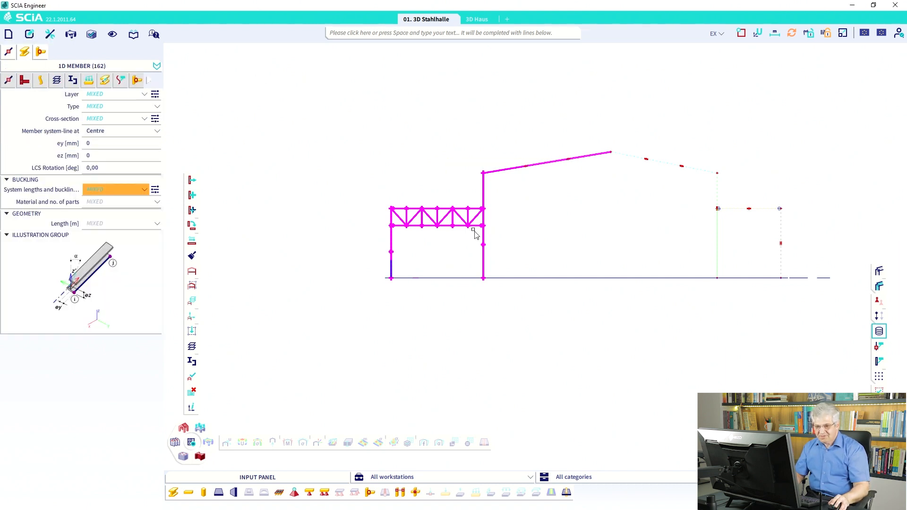
{"action": "left_click", "coordinate": [120, 110]}
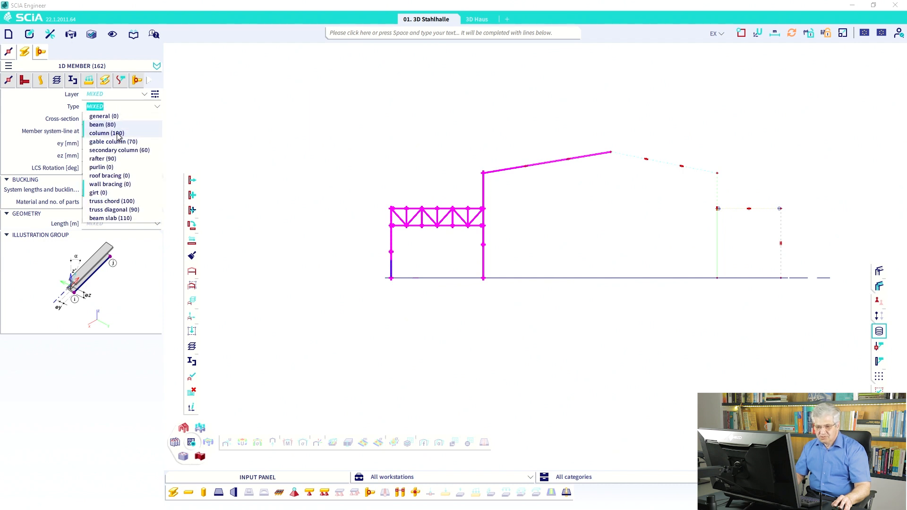
{"action": "right_click", "coordinate": [117, 134]}
{"action": "left_click", "coordinate": [141, 110]}
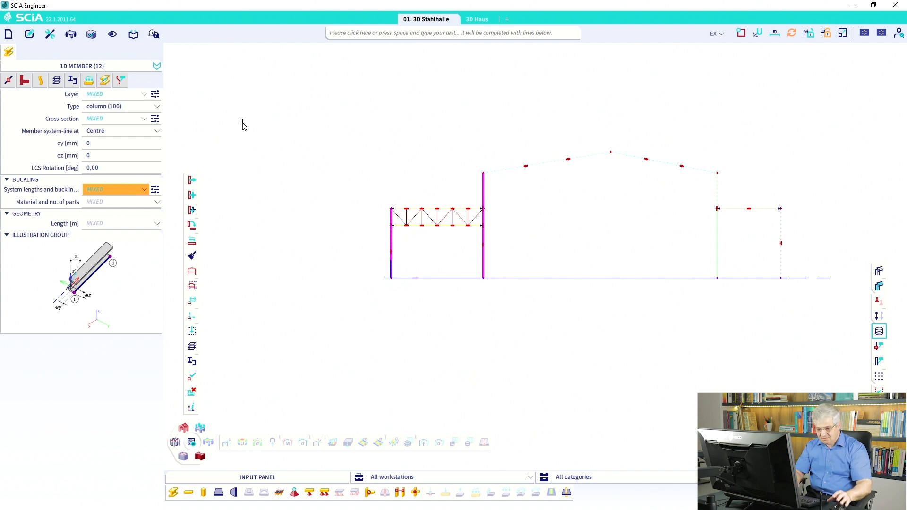
{"action": "key", "text": "Escape"}
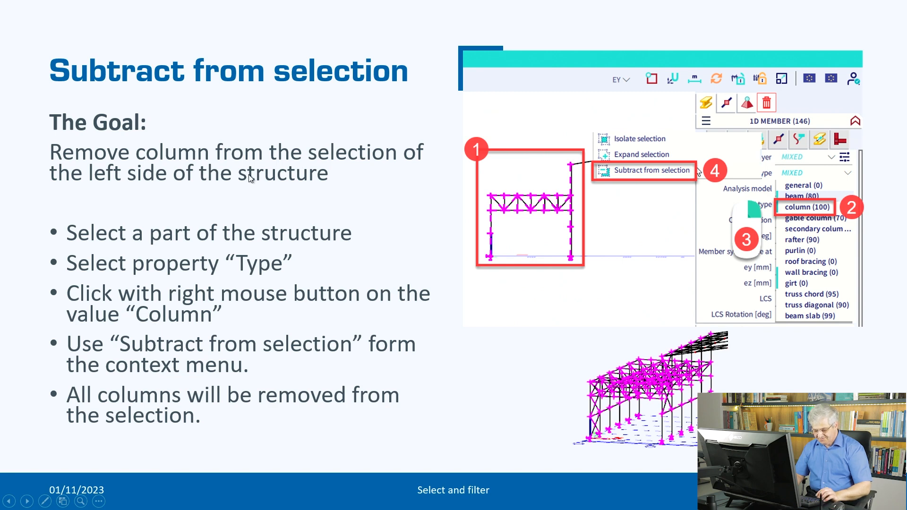
Return to SCIA Engineer, window-select the left side of the hall again, and show the properties of its 1D members.
{"action": "key", "text": "alt+Tab"}
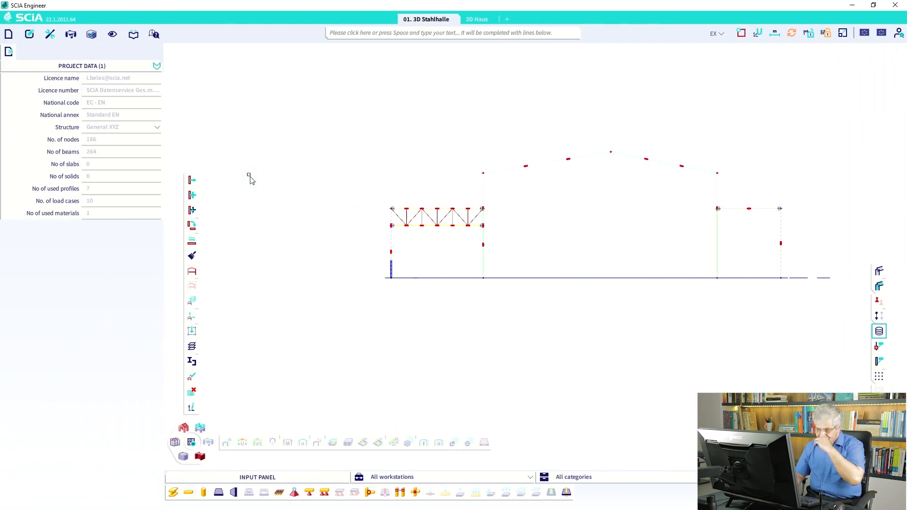
{"action": "left_click_drag", "start_coordinate": [504, 310], "coordinate": [366, 145]}
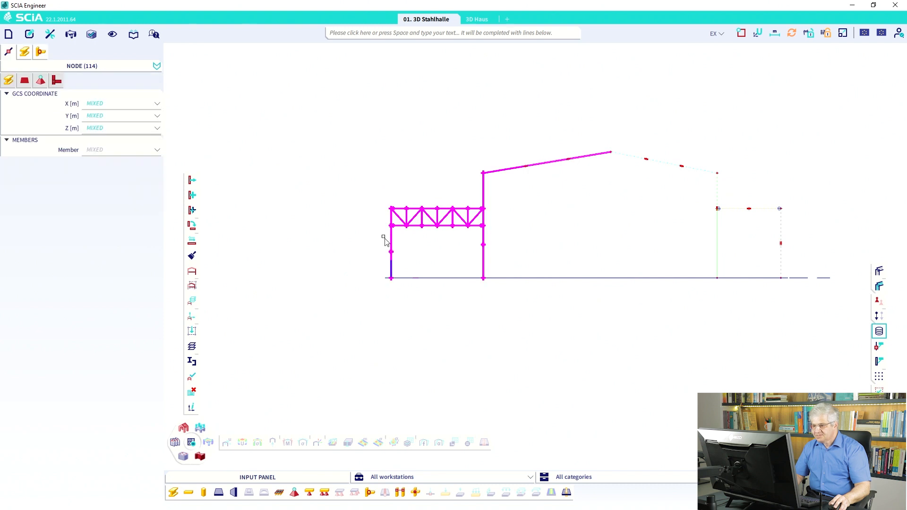
{"action": "left_click", "coordinate": [24, 53]}
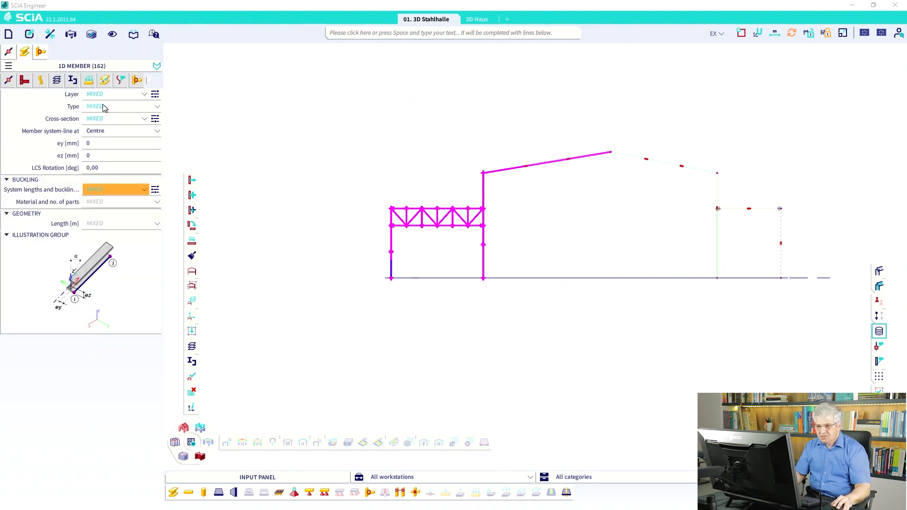
Subtract the members of type column (100) from the selection, check the remainder in 3D, and clear the selection.
{"action": "left_click", "coordinate": [117, 108]}
{"action": "mouse_move", "coordinate": [112, 136]}
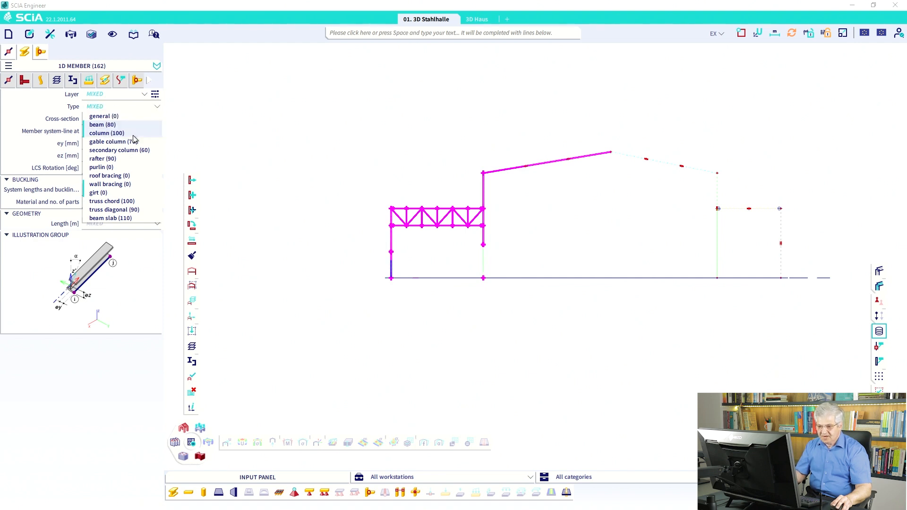
{"action": "left_click", "coordinate": [132, 135]}
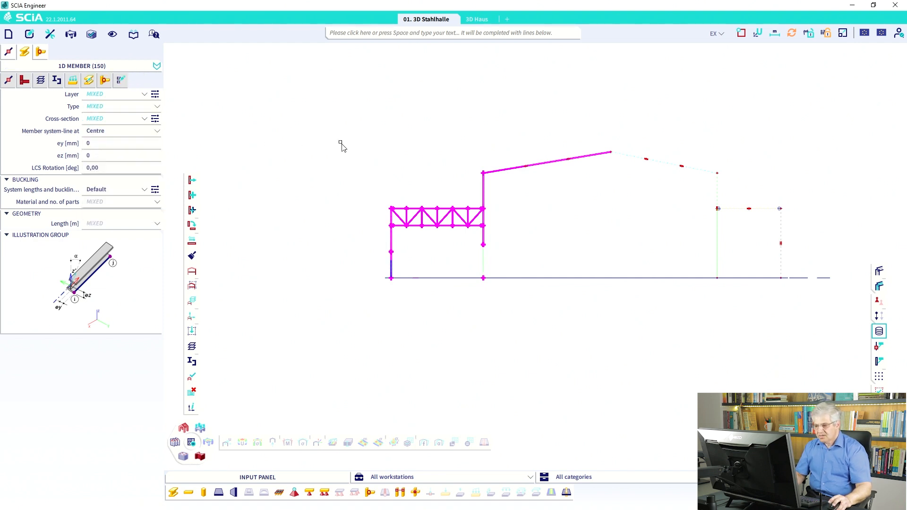
{"action": "right_click_drag", "start_coordinate": [340, 141], "coordinate": [317, 151], "text": "ctrl"}
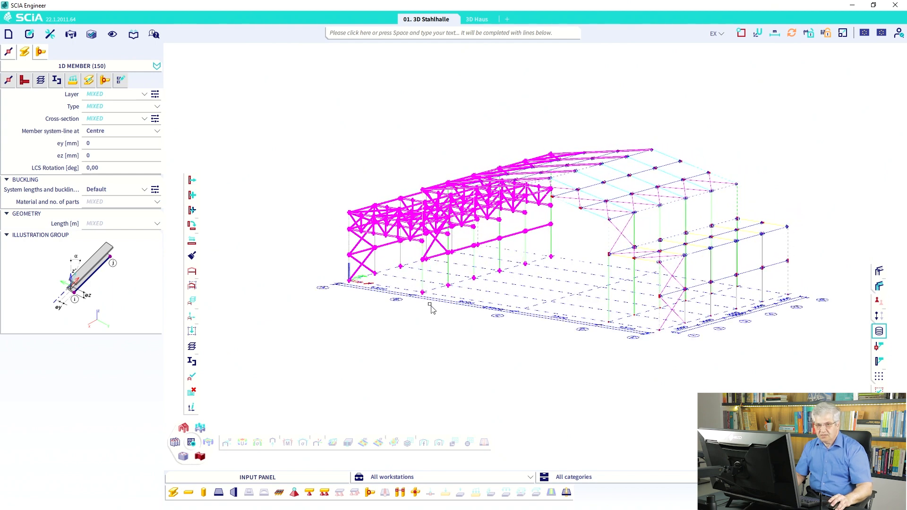
{"action": "key", "text": "Escape"}
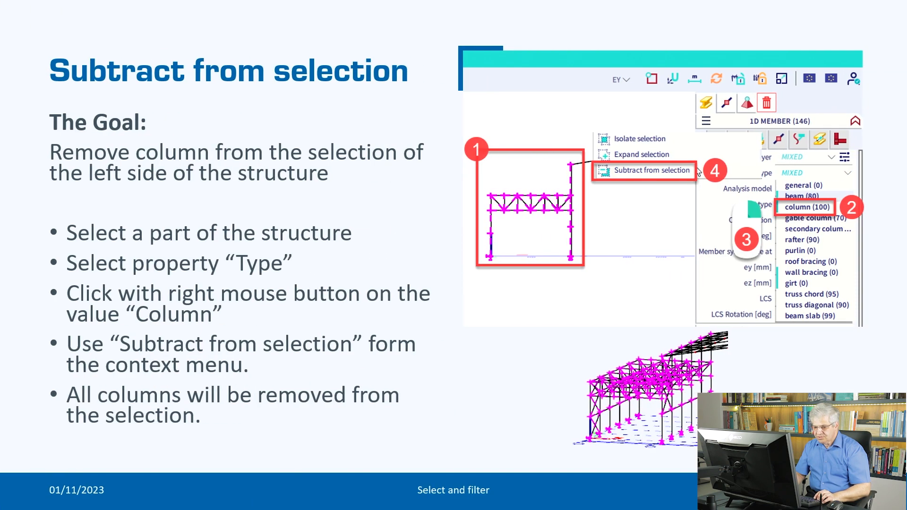
Advance the slides, return to SCIA Engineer, and expand the selection from column ST.B1 to all members of type column (100).
{"action": "key", "text": "Right"}
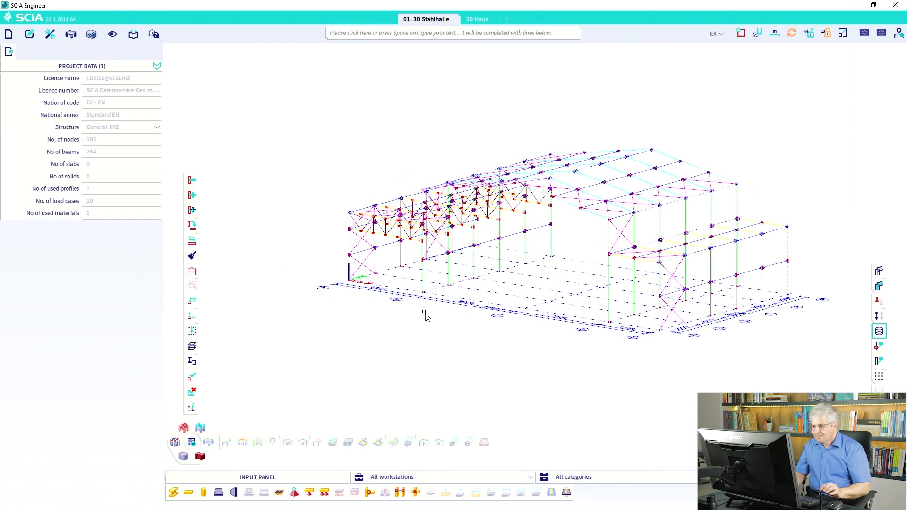
{"action": "right_click_drag", "start_coordinate": [420, 303], "coordinate": [461, 321], "text": "ctrl"}
{"action": "left_click", "coordinate": [439, 282]}
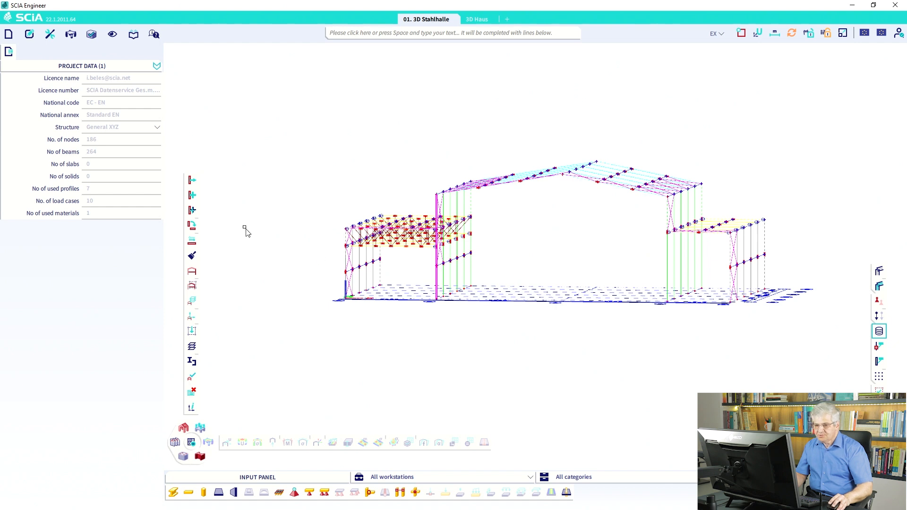
{"action": "right_click", "coordinate": [108, 118]}
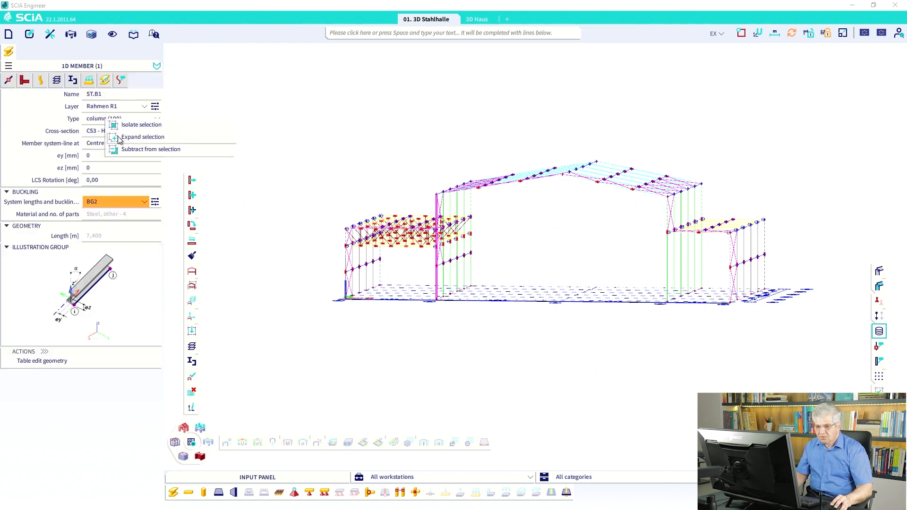
{"action": "left_click", "coordinate": [177, 134]}
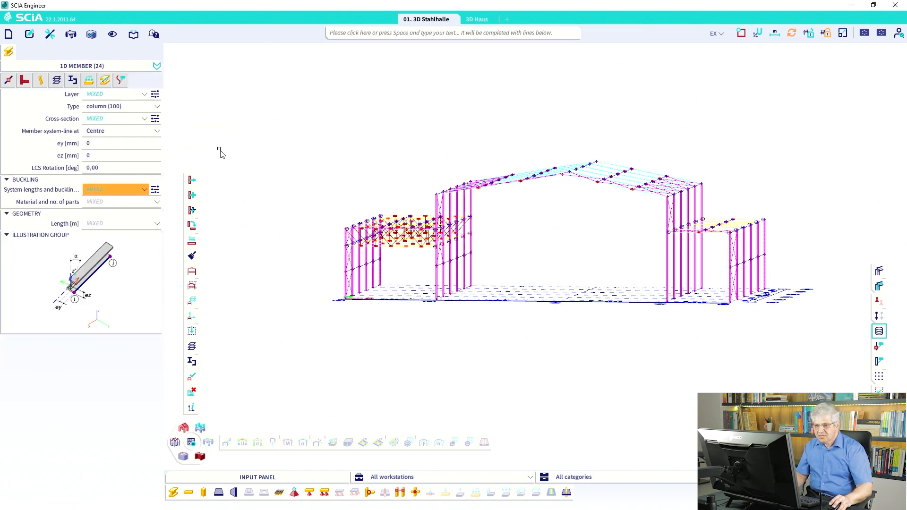
Start saving the selected column members as a new selection and name it Columns.
{"action": "left_click", "coordinate": [50, 34]}
{"action": "mouse_move", "coordinate": [60, 67]}
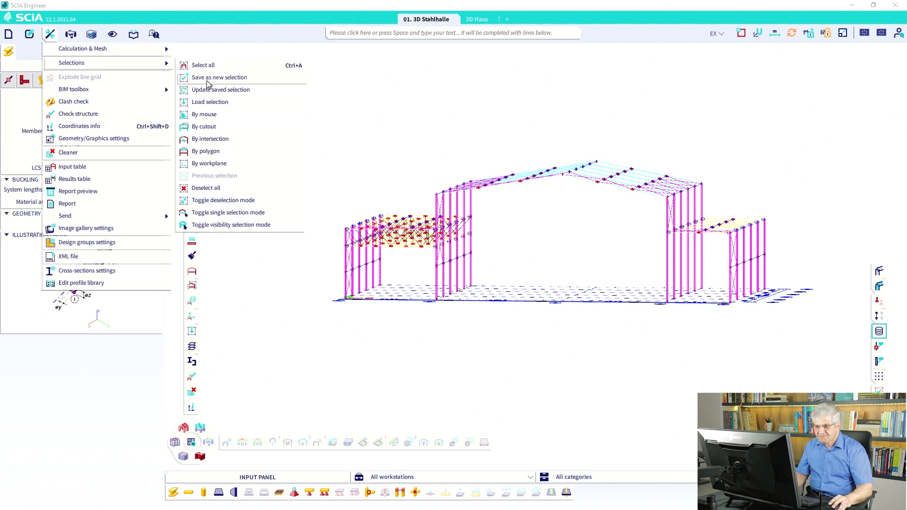
{"action": "left_click", "coordinate": [222, 78]}
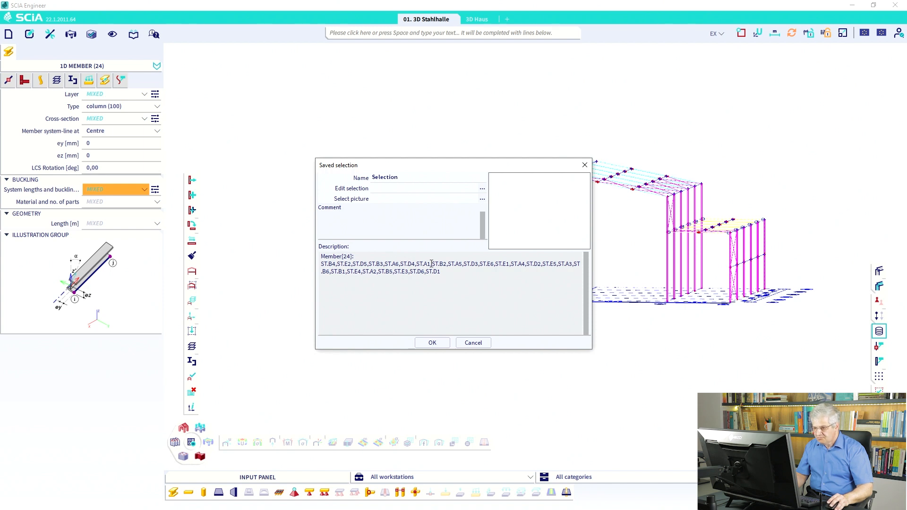
{"action": "double_click", "coordinate": [405, 177]}
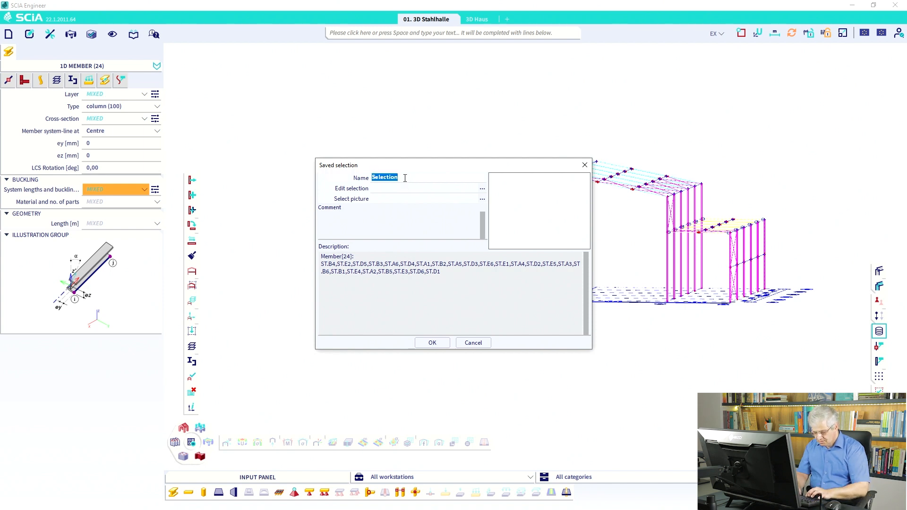
{"action": "type", "text": "Columns"}
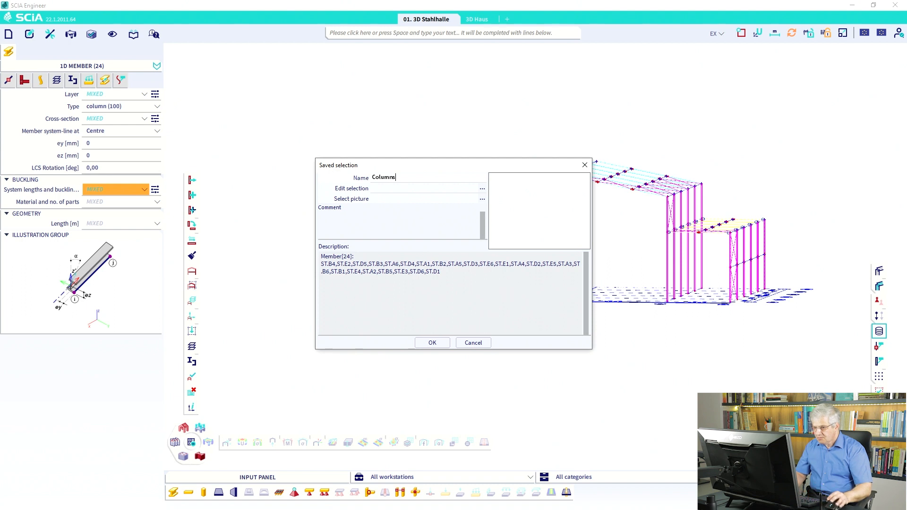
Review the member list of the Columns selection, confirm saving it, and clear the current selection.
{"action": "left_click", "coordinate": [457, 191]}
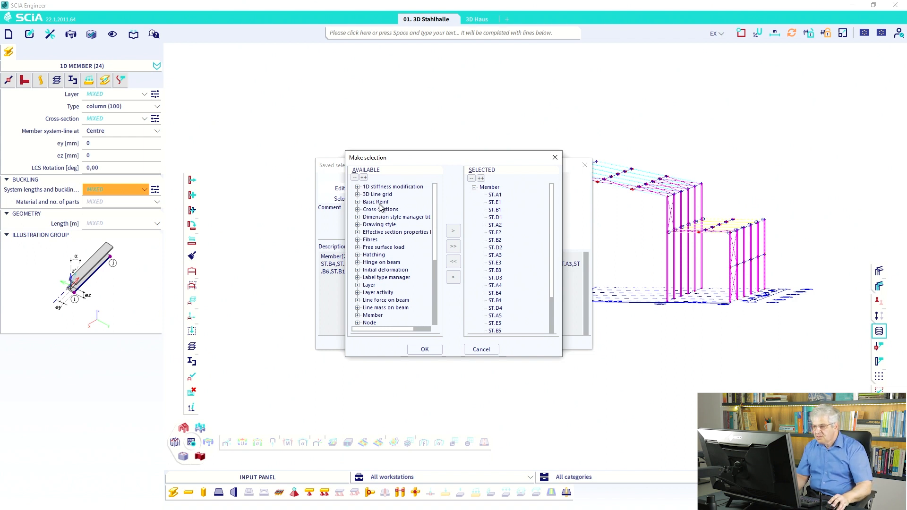
{"action": "left_click", "coordinate": [473, 187]}
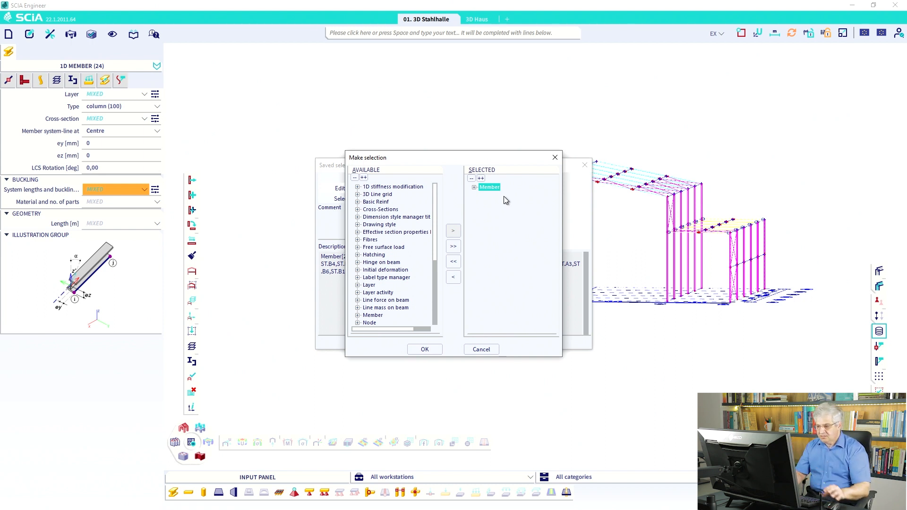
{"action": "left_click", "coordinate": [426, 350]}
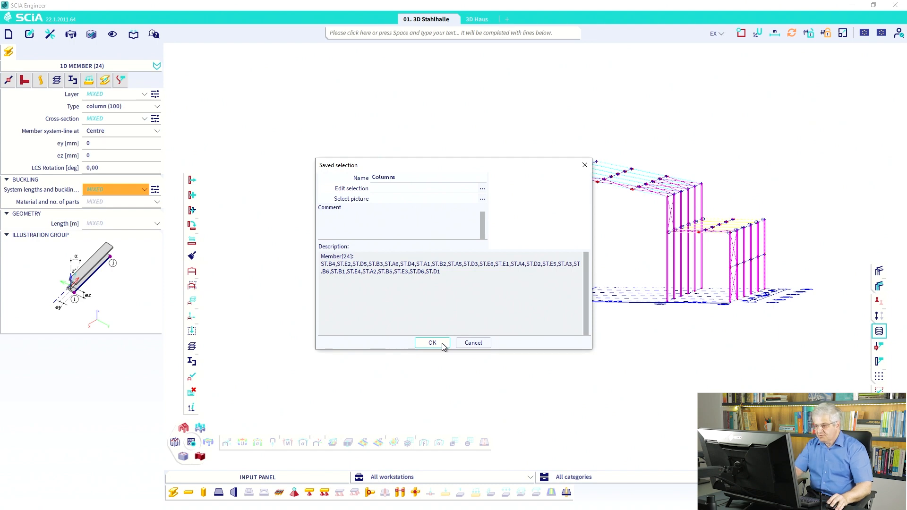
{"action": "left_click", "coordinate": [439, 343]}
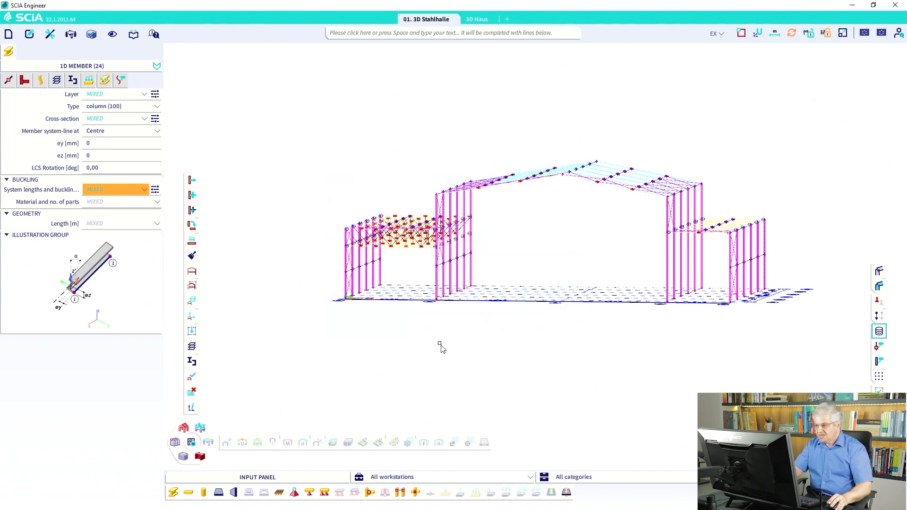
{"action": "key", "text": "Escape"}
Load the saved selection Columns from the selection manager, then clear the selection.
{"action": "right_click_drag", "start_coordinate": [449, 334], "coordinate": [396, 334], "text": "ctrl"}
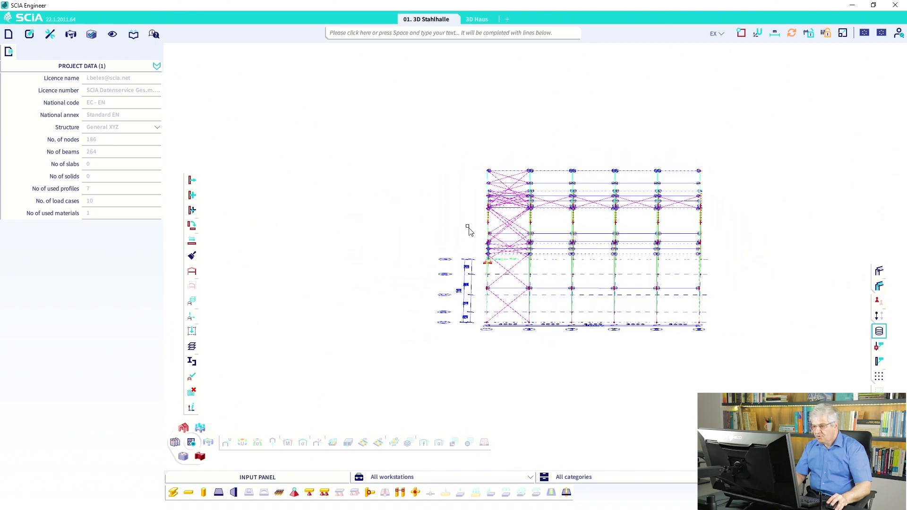
{"action": "right_click_drag", "start_coordinate": [523, 299], "coordinate": [400, 281], "text": "ctrl"}
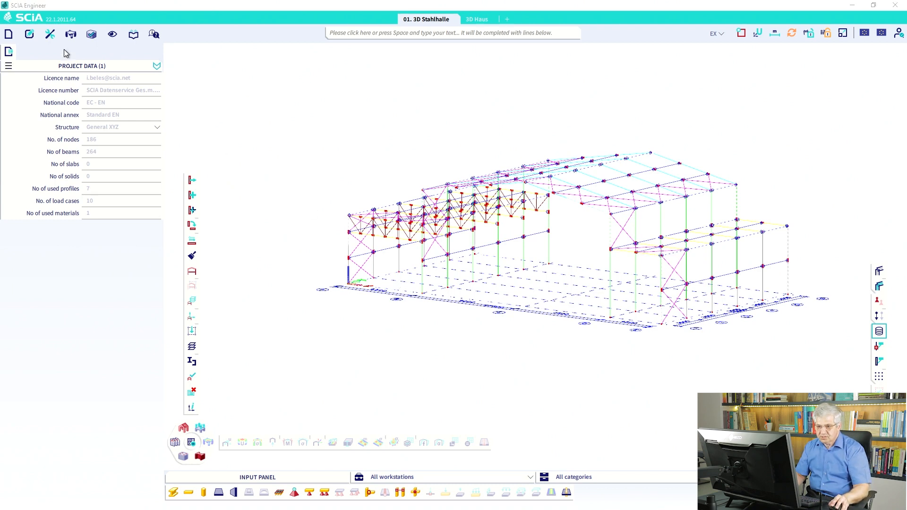
{"action": "left_click", "coordinate": [49, 34]}
{"action": "mouse_move", "coordinate": [61, 64]}
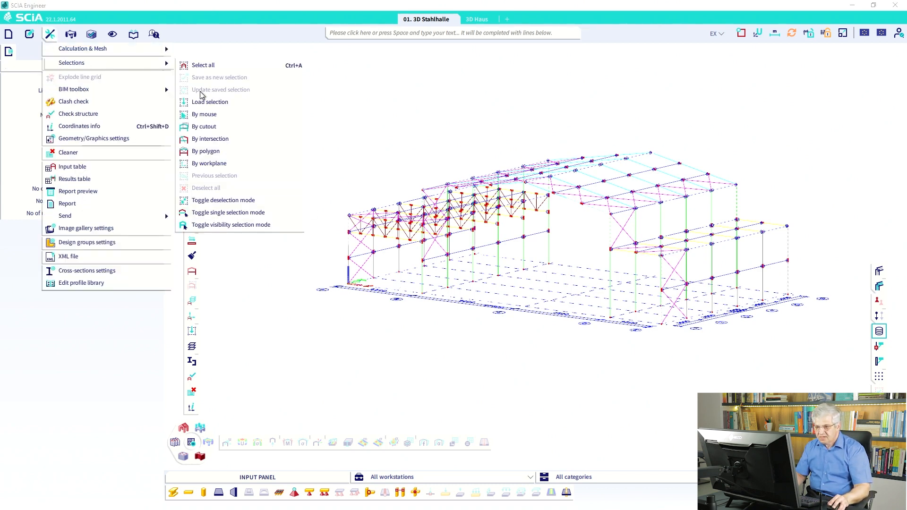
{"action": "left_click", "coordinate": [203, 102]}
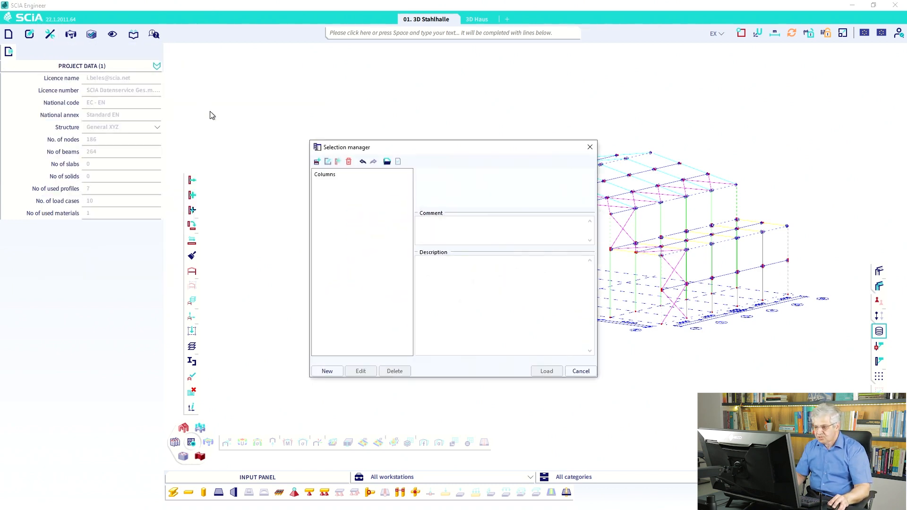
{"action": "left_click", "coordinate": [331, 175]}
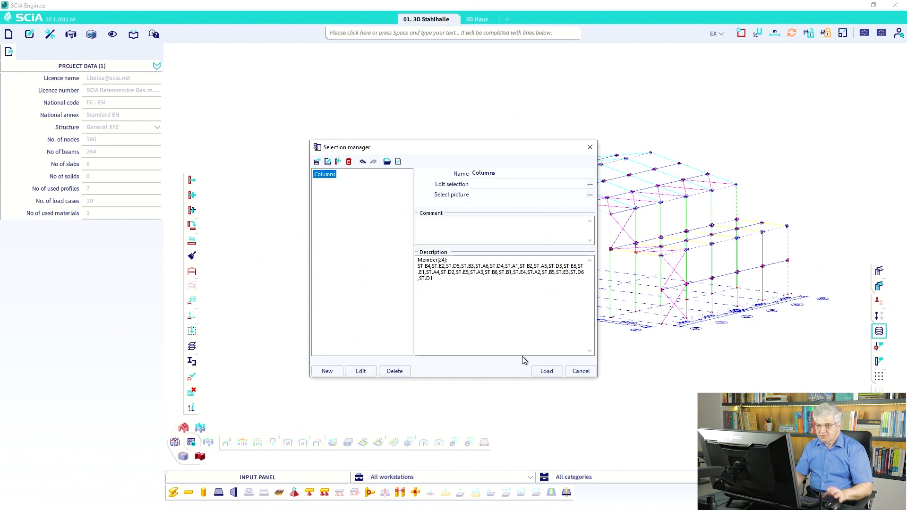
{"action": "left_click", "coordinate": [544, 371]}
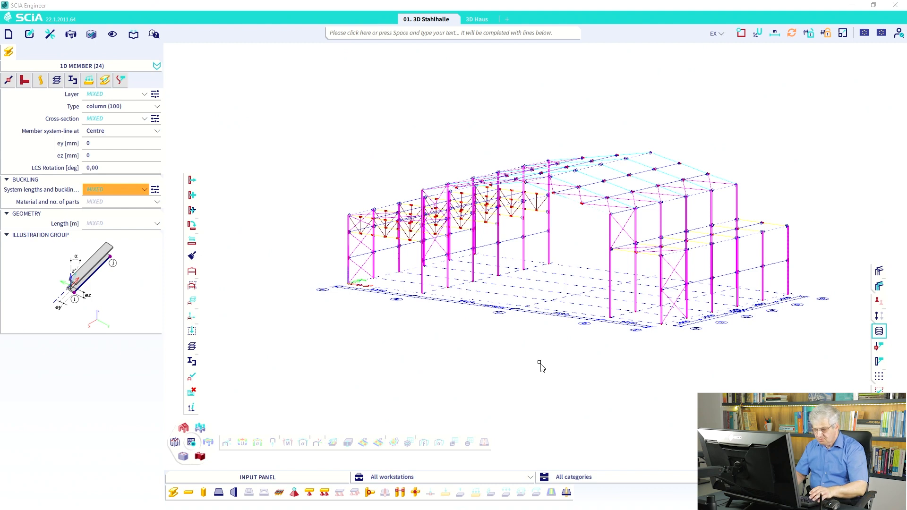
{"action": "key", "text": "Escape"}
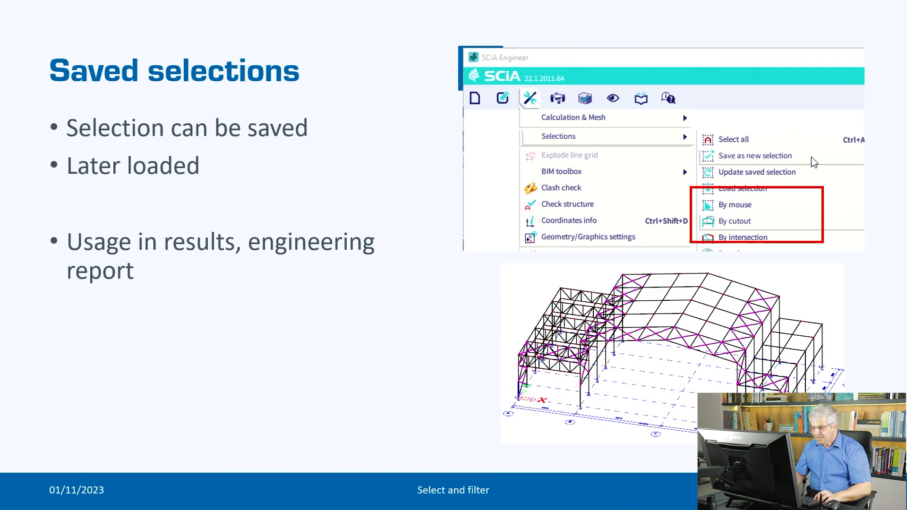
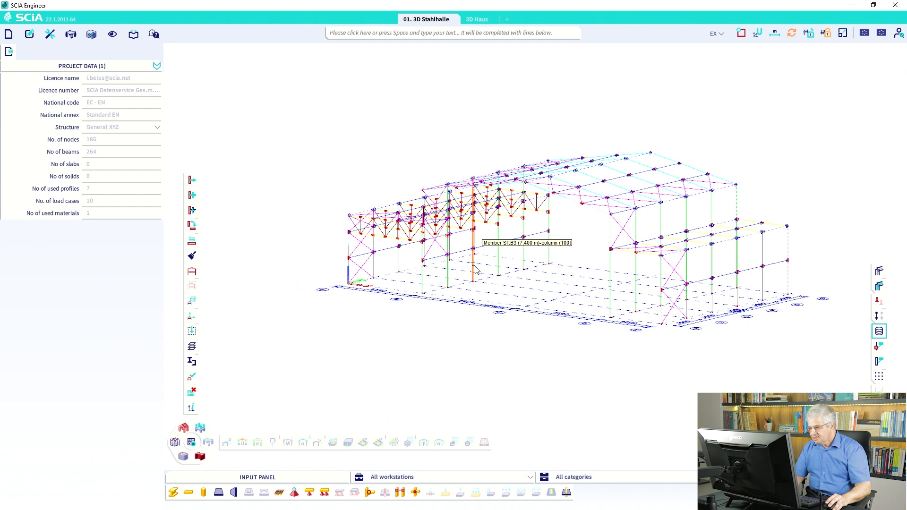
Add members ST.B1 and ST.B3 to the selection by name with the SEL + command.
{"action": "left_click", "coordinate": [338, 36]}
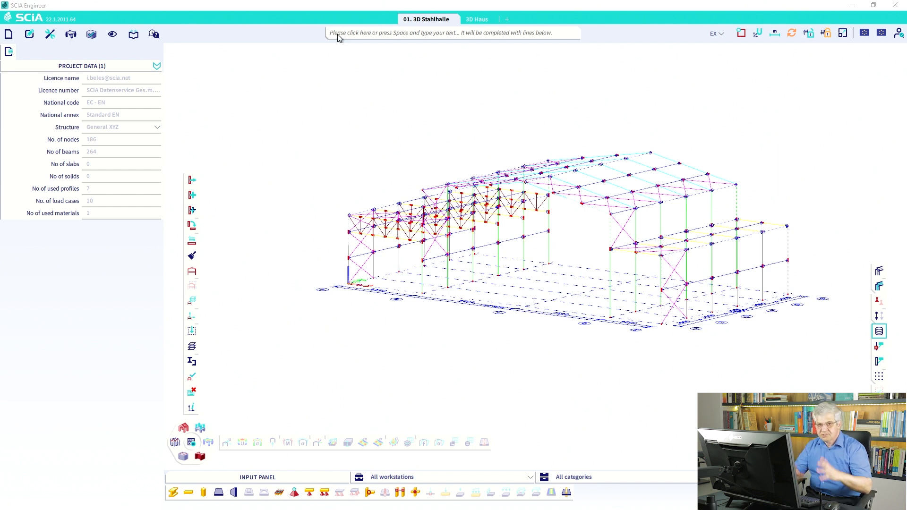
{"action": "type", "text": "sel"}
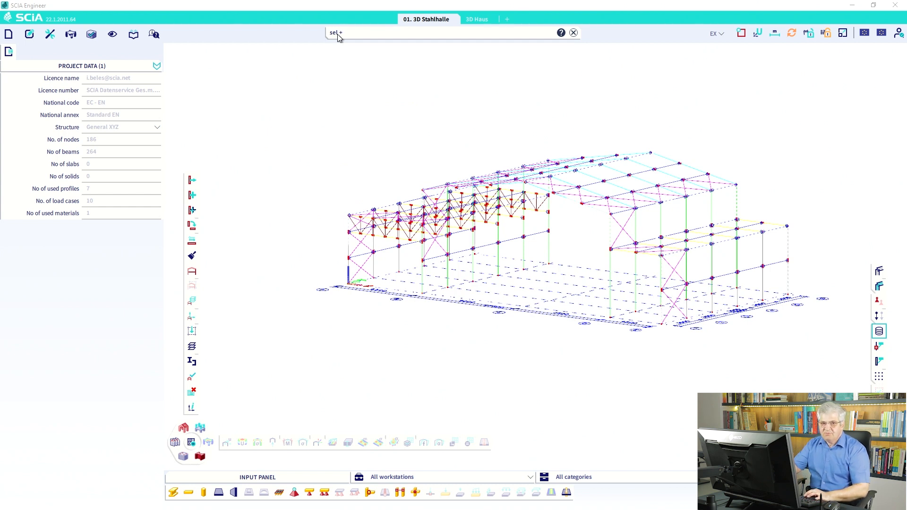
{"action": "type", "text": "+ "}
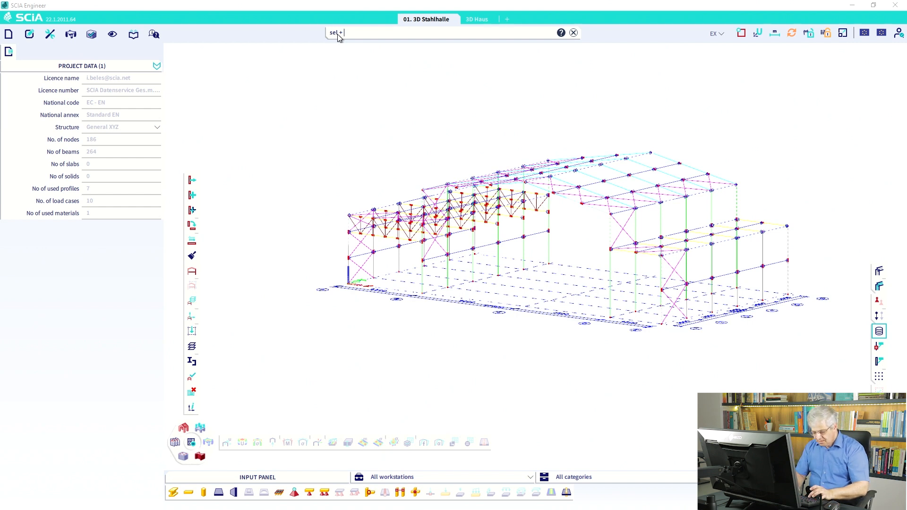
{"action": "type", "text": "ST.B1"}
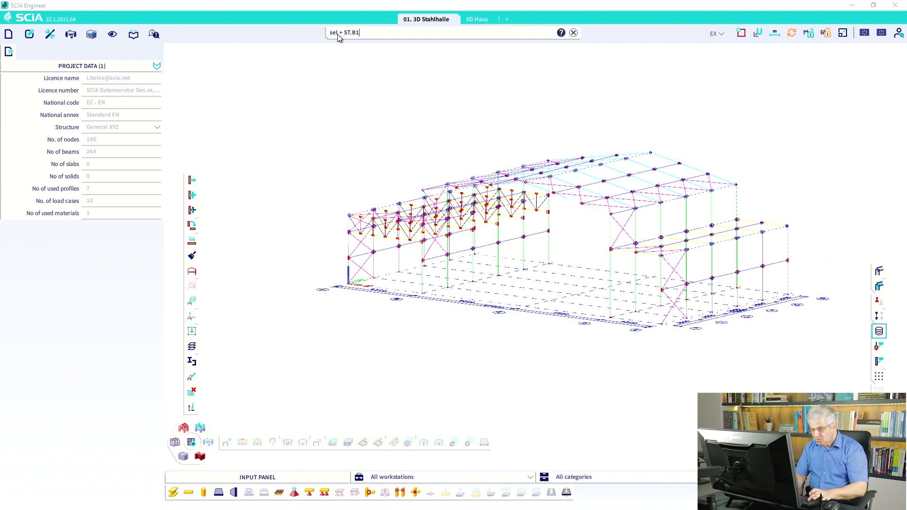
{"action": "type", "text": " ST"}
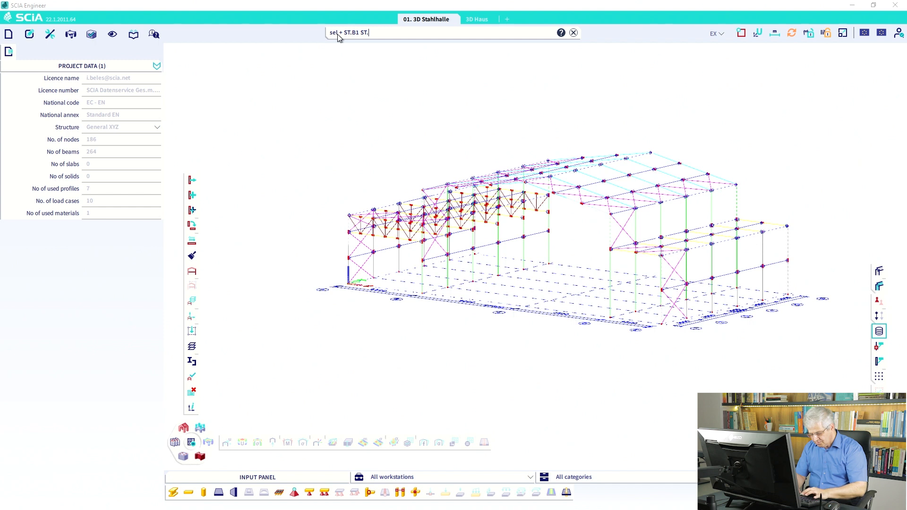
{"action": "type", "text": ".B2"}
{"action": "key", "text": "Return"}
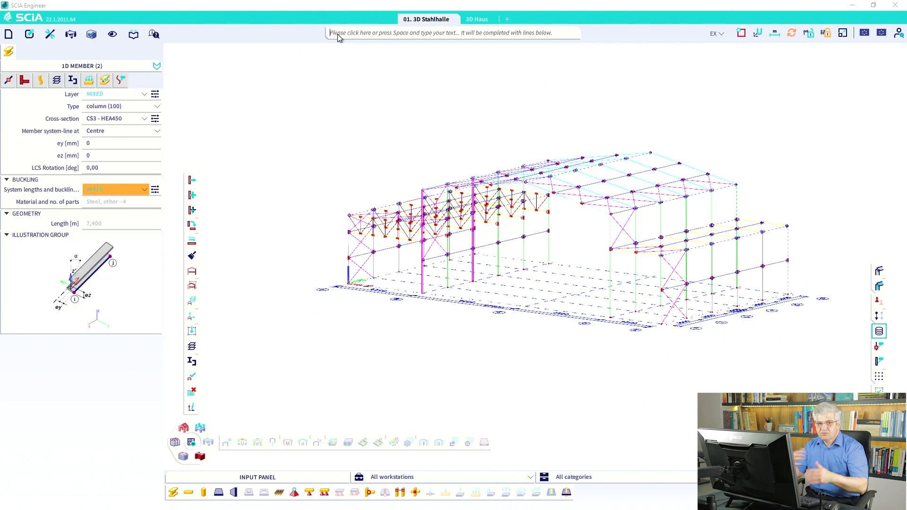
Try to remove a member from the selection with the command sel - ST-B3.
{"action": "type", "text": "sel"}
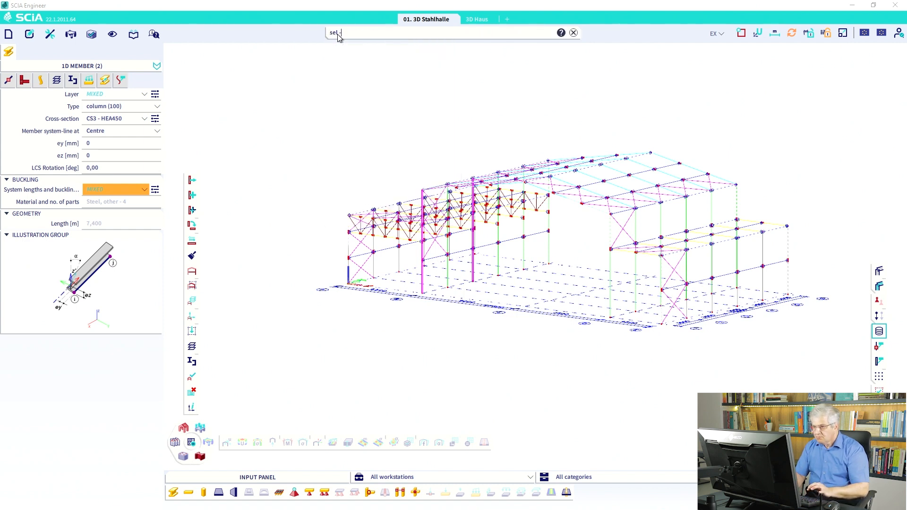
{"action": "type", "text": " - ST-"}
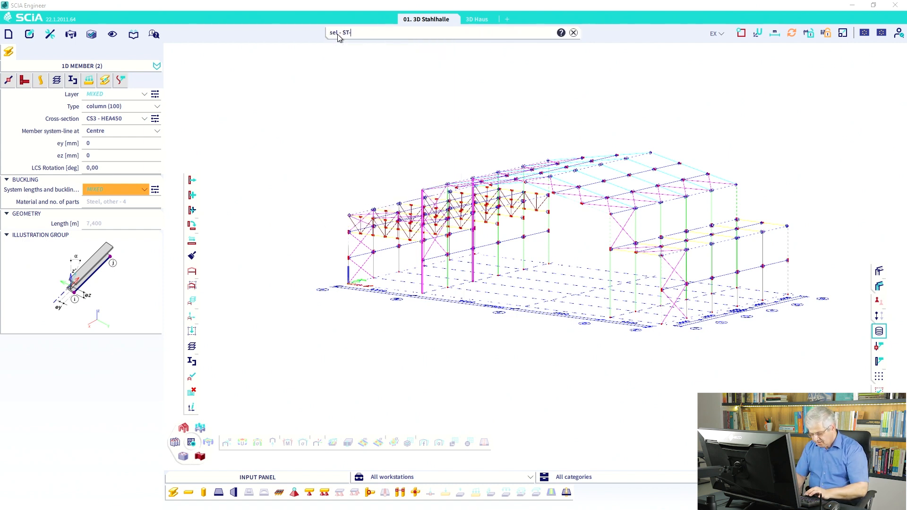
{"action": "type", "text": "B3"}
{"action": "key", "text": "Return"}
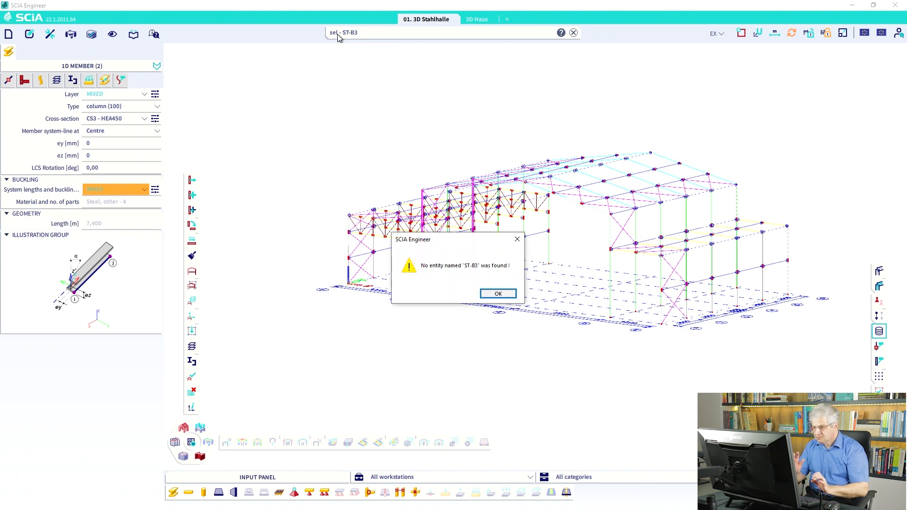
{"action": "key", "text": "Return"}
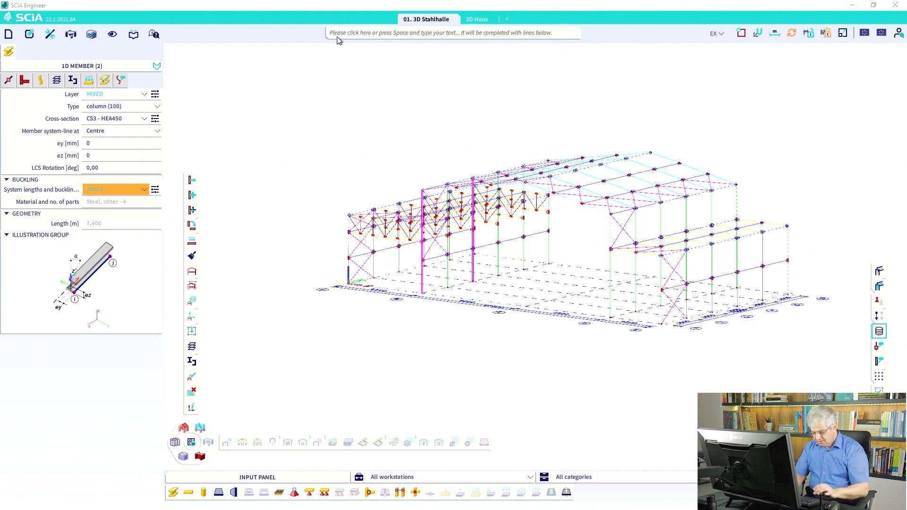
Remove member ST.B3 from the selection with the command sel - ST.B3.
{"action": "type", "text": "sel -"}
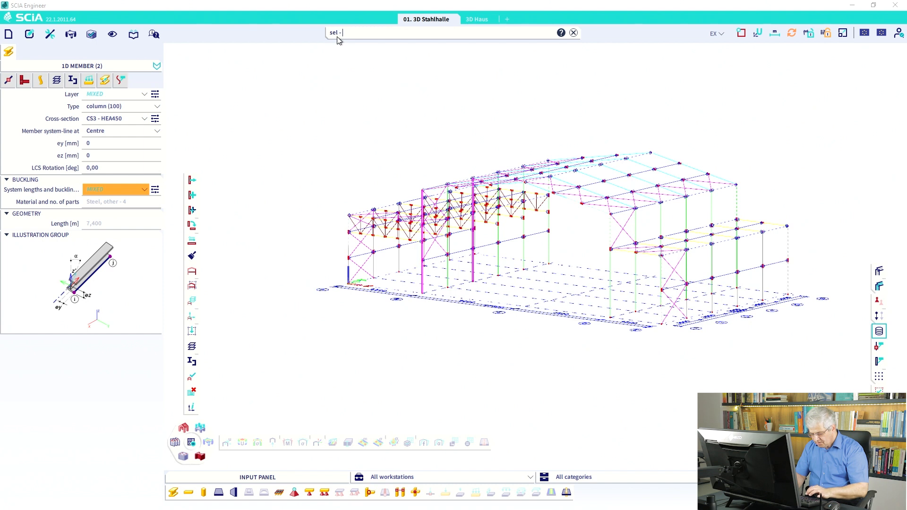
{"action": "type", "text": "ST.B"}
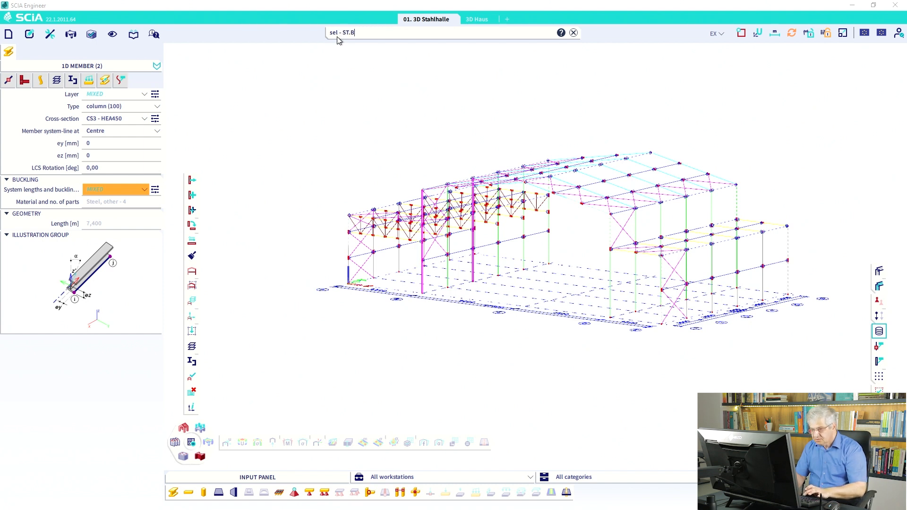
{"action": "type", "text": "3"}
{"action": "key", "text": "Return"}
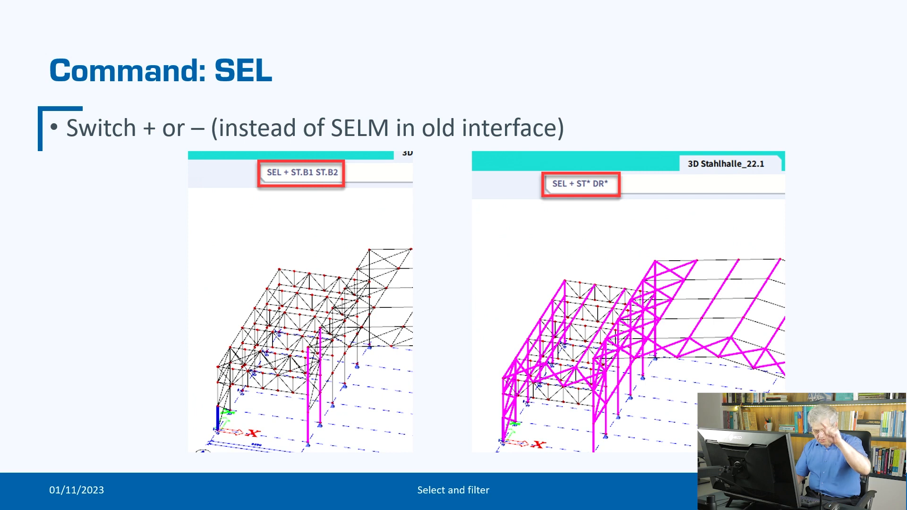
Select mesh node 13001 of the house model by number with the SELMN command.
{"action": "key", "text": "Right"}
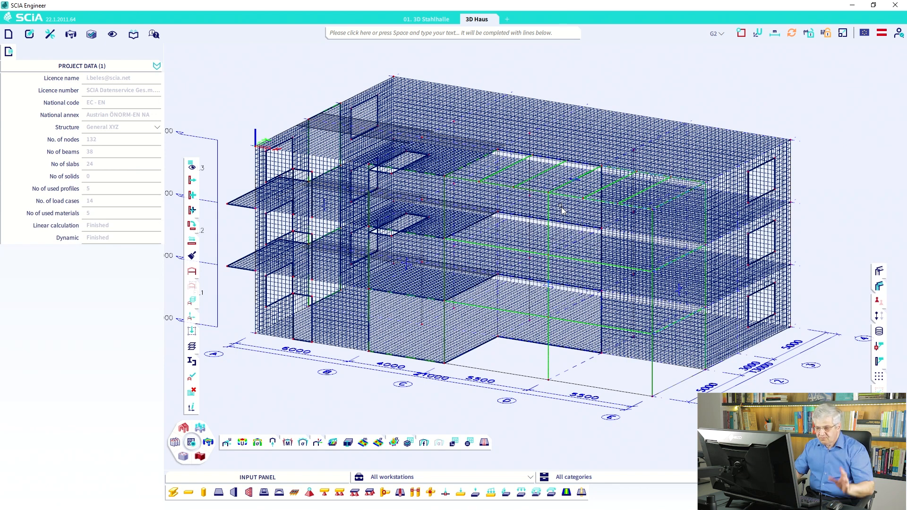
{"action": "left_click", "coordinate": [341, 37]}
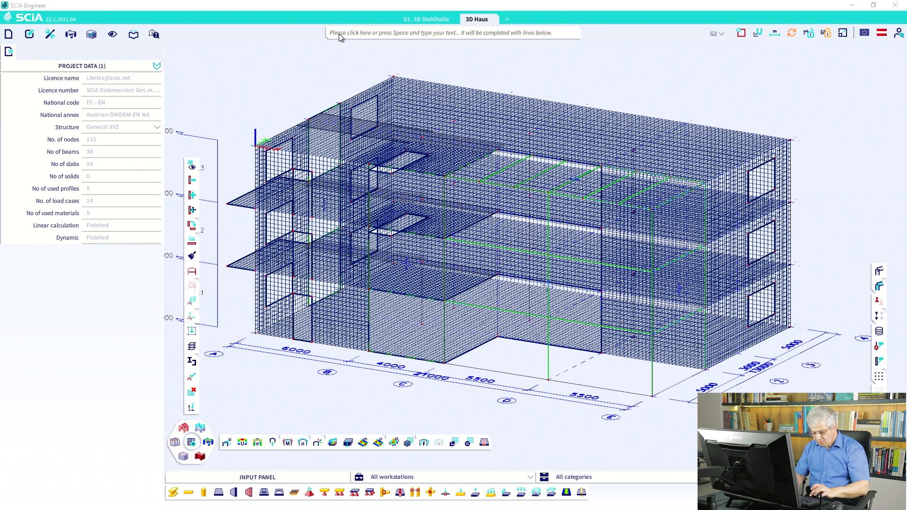
{"action": "type", "text": "SELM"}
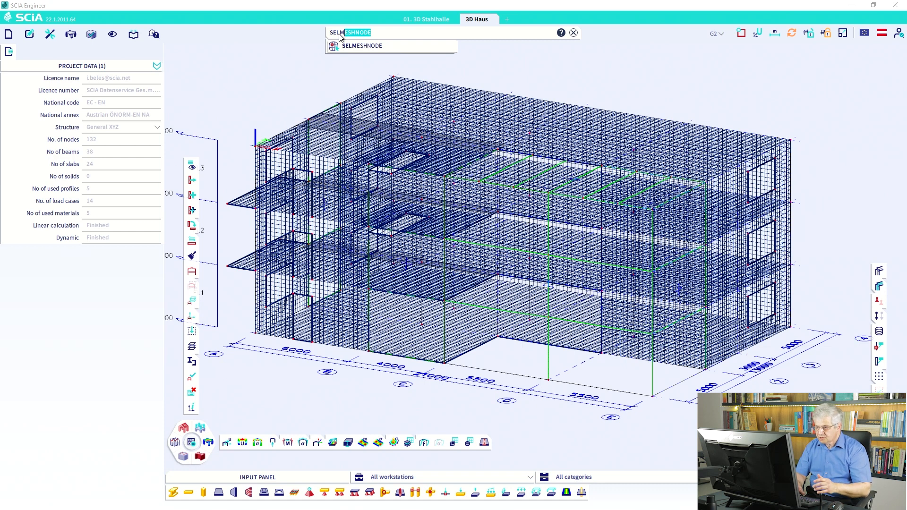
{"action": "key", "text": "BackSpace"}
{"action": "type", "text": "N"}
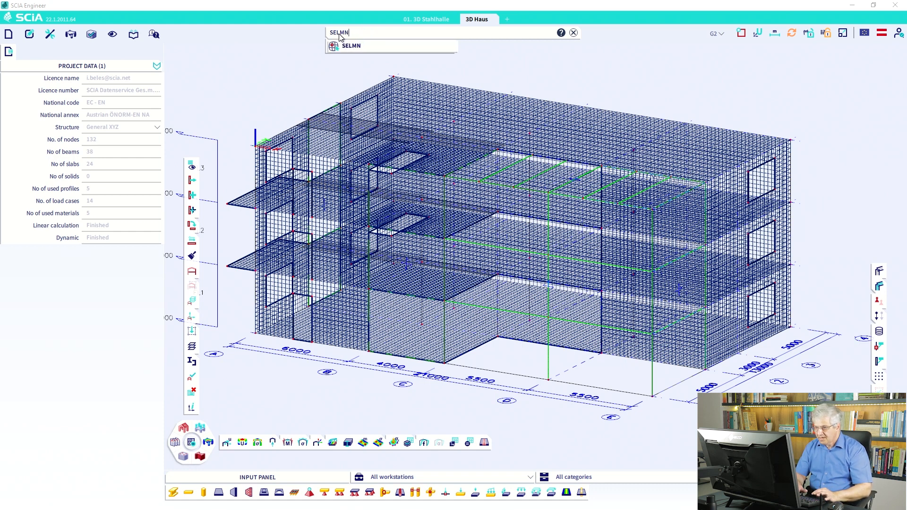
{"action": "key", "text": "Return"}
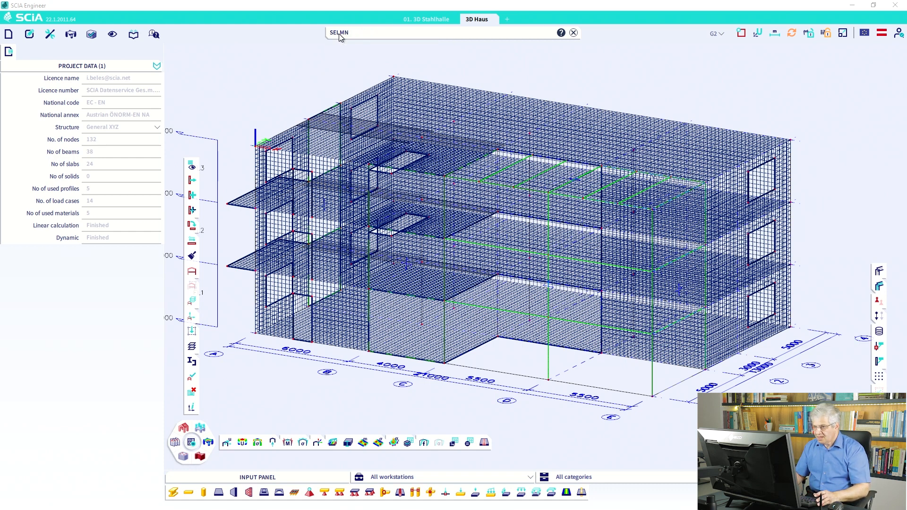
{"action": "type", "text": "13000"}
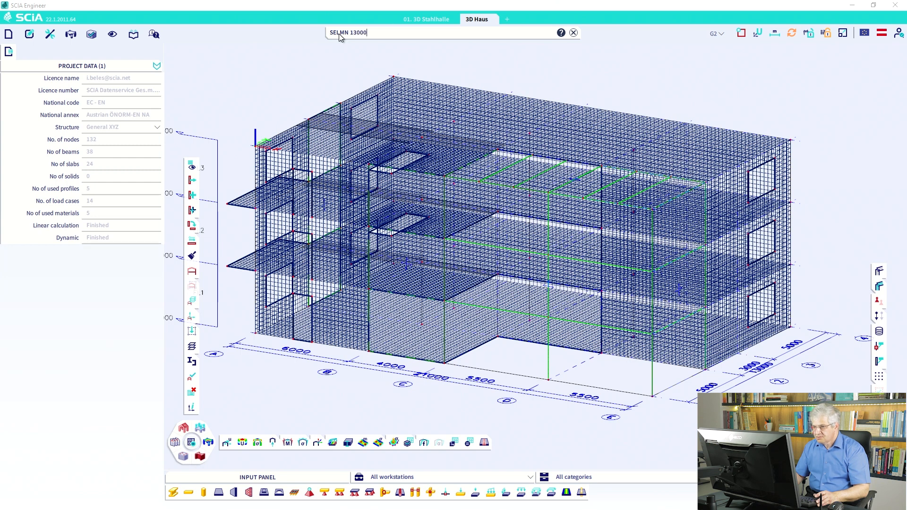
{"action": "key", "text": "Return"}
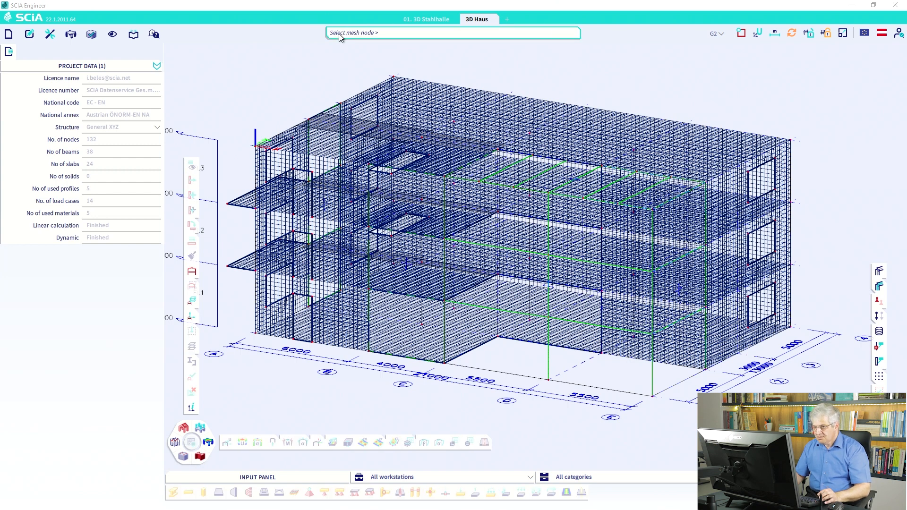
{"action": "type", "text": "13001"}
{"action": "key", "text": "Return"}
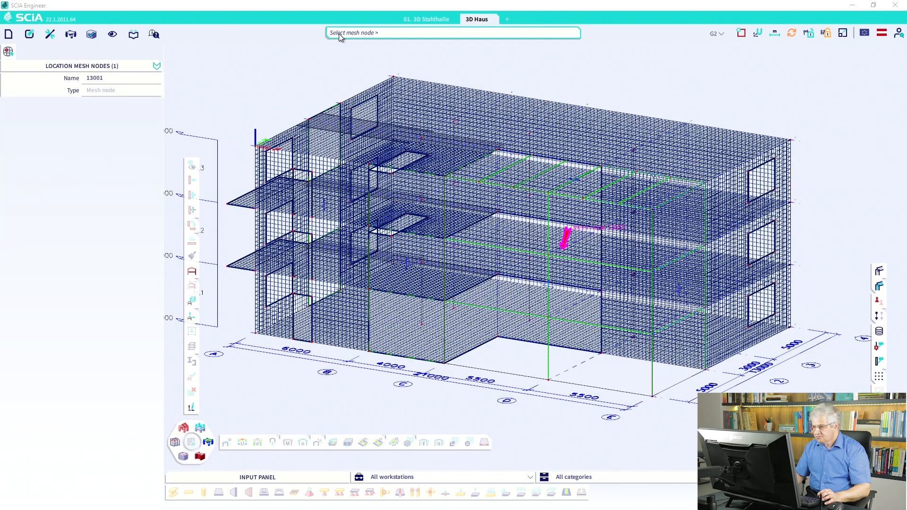
Examine the marked location of mesh node 13001 in the house model up close, then clear the marker.
{"action": "scroll", "coordinate": [568, 252], "scroll_direction": "up", "scroll_amount": 5}
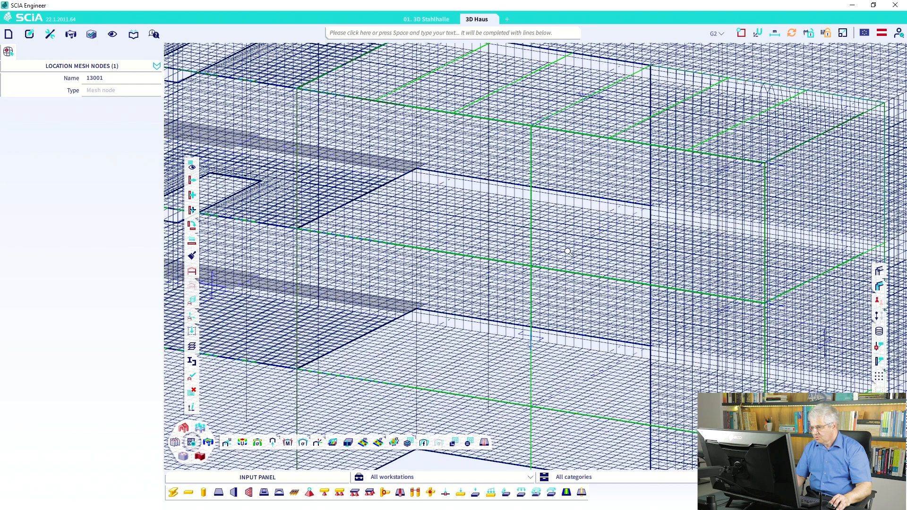
{"action": "scroll", "coordinate": [568, 252], "scroll_direction": "up", "scroll_amount": 4}
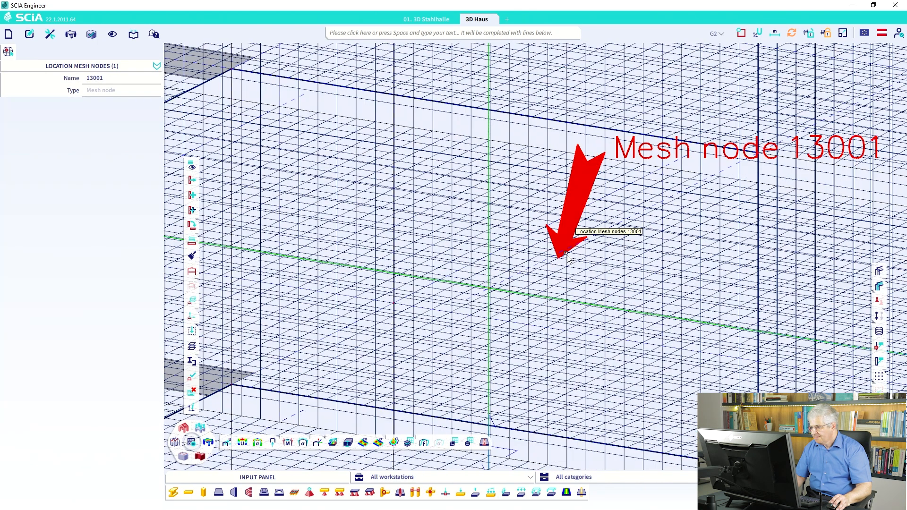
{"action": "scroll", "coordinate": [574, 249], "scroll_direction": "down", "scroll_amount": 3}
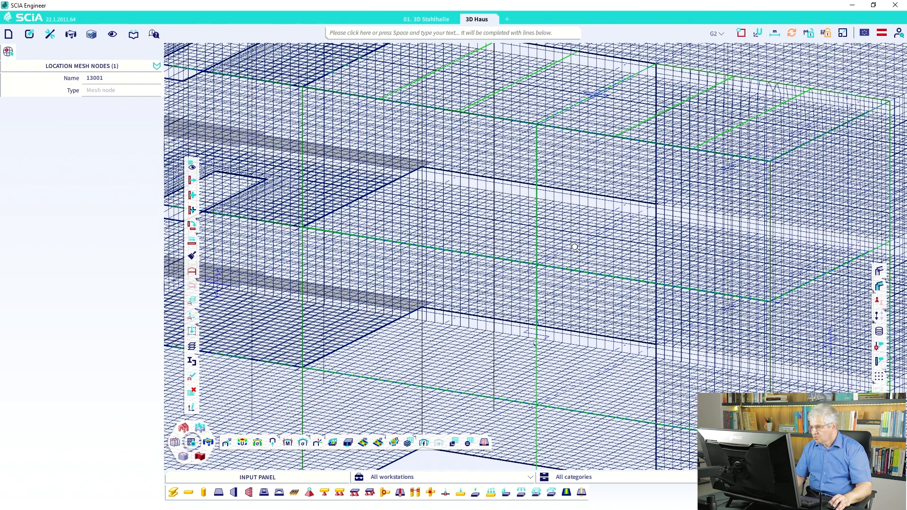
{"action": "scroll", "coordinate": [574, 247], "scroll_direction": "down", "scroll_amount": 6}
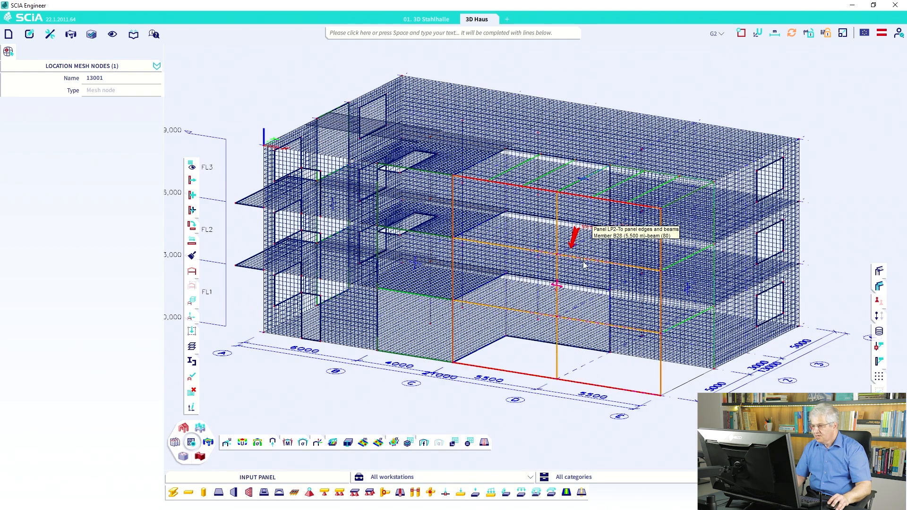
{"action": "scroll", "coordinate": [581, 257], "scroll_direction": "up", "scroll_amount": 5}
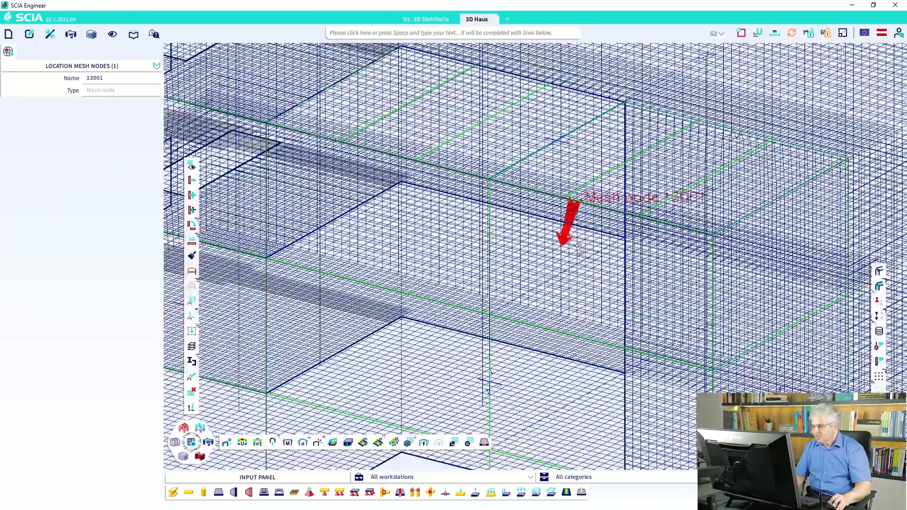
{"action": "scroll", "coordinate": [578, 248], "scroll_direction": "up", "scroll_amount": 3}
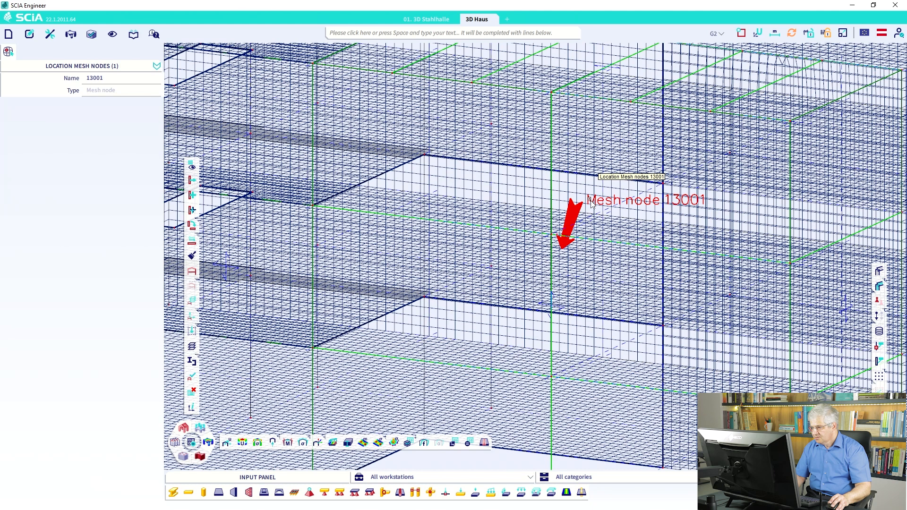
{"action": "key", "text": "Delete"}
{"action": "left_click", "coordinate": [466, 291]}
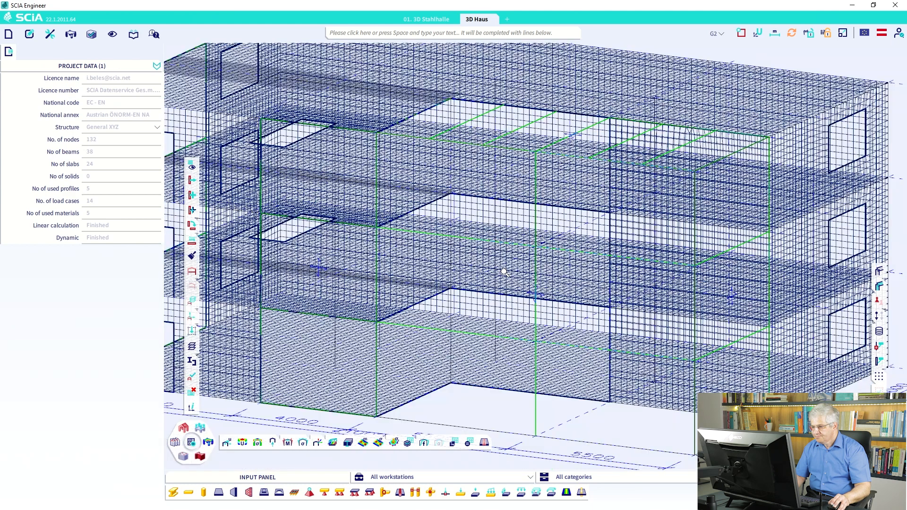
{"action": "scroll", "coordinate": [504, 272], "scroll_direction": "down", "scroll_amount": 5}
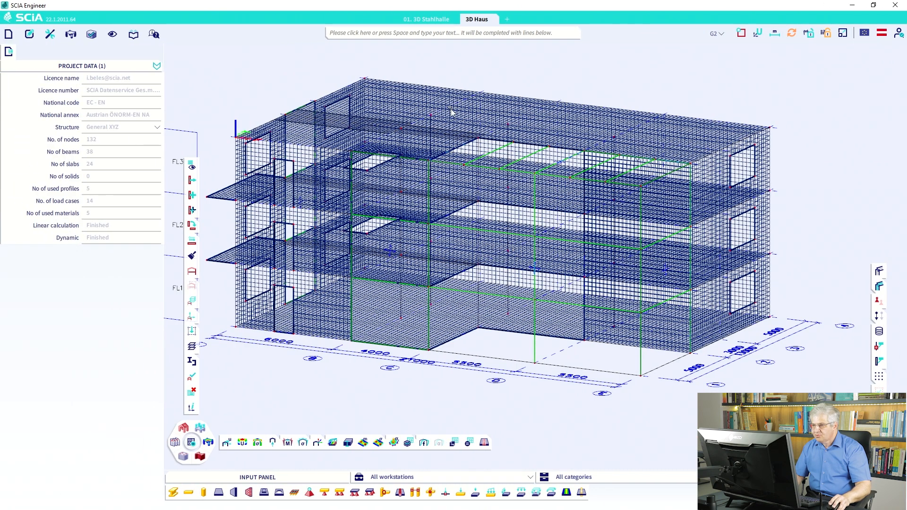
Open the input table for the 01. 3D Stahlhalle project, show its 1D members and enlarge the table.
{"action": "left_click", "coordinate": [434, 19]}
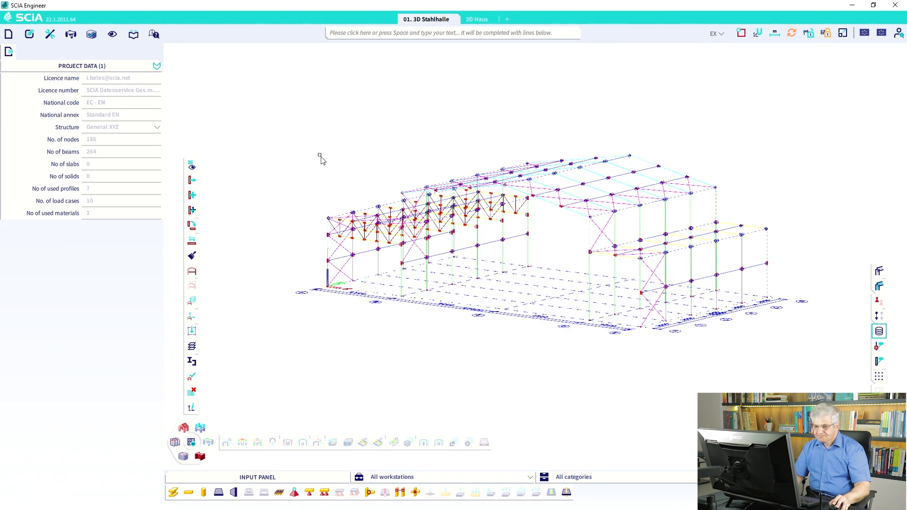
{"action": "left_click", "coordinate": [32, 35]}
{"action": "left_click", "coordinate": [50, 34]}
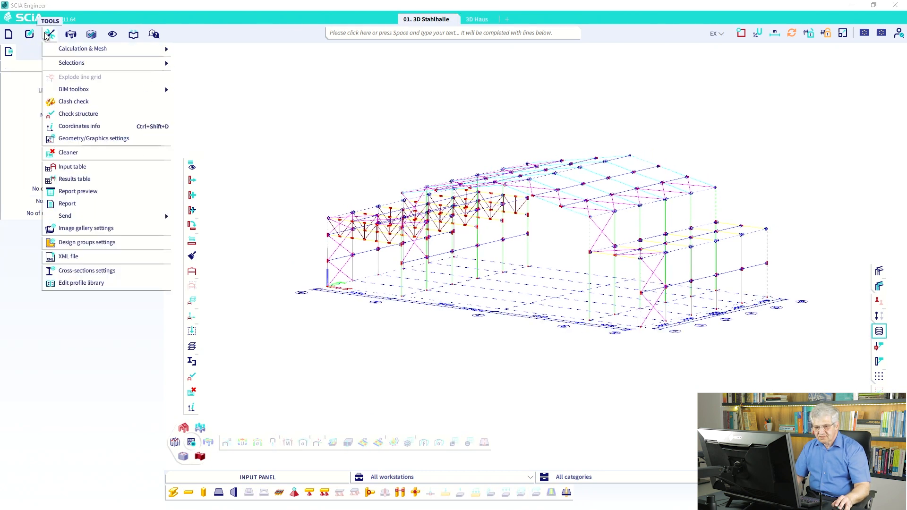
{"action": "left_click", "coordinate": [102, 166]}
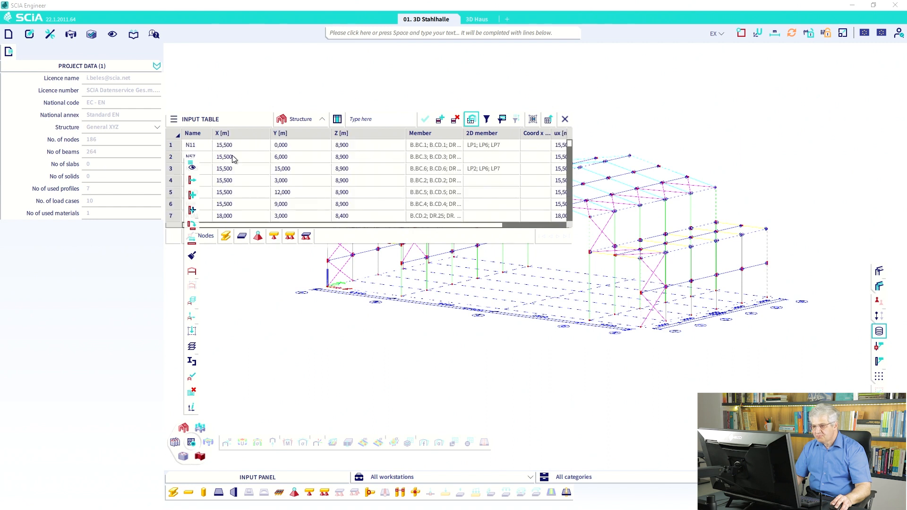
{"action": "left_click_drag", "start_coordinate": [234, 119], "coordinate": [287, 92]}
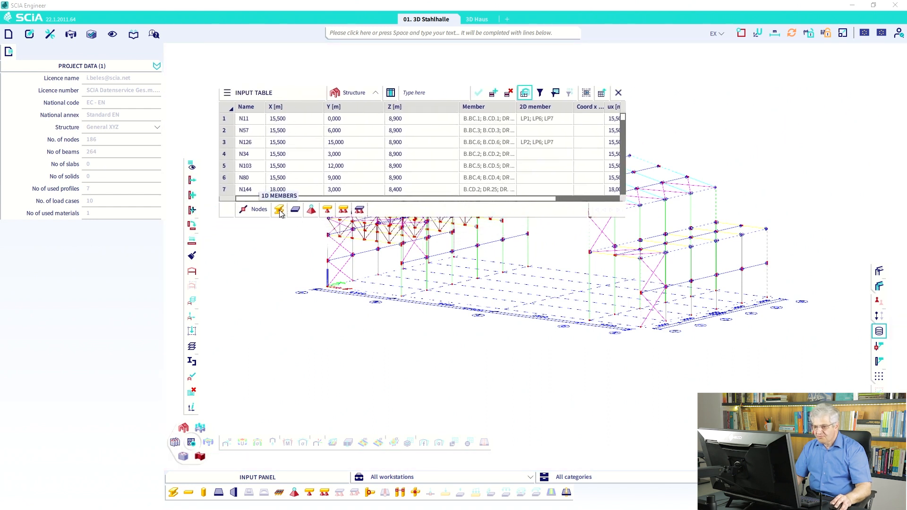
{"action": "left_click", "coordinate": [281, 210]}
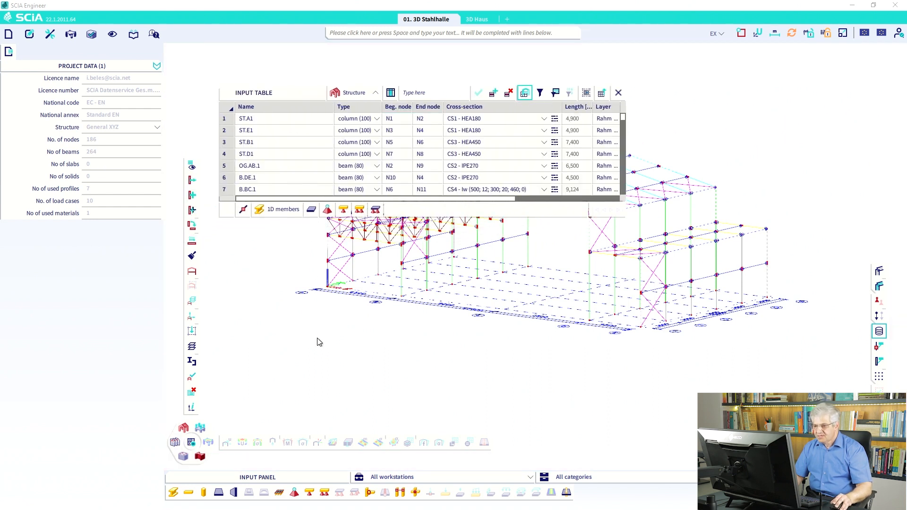
{"action": "left_click_drag", "start_coordinate": [309, 221], "coordinate": [309, 337]}
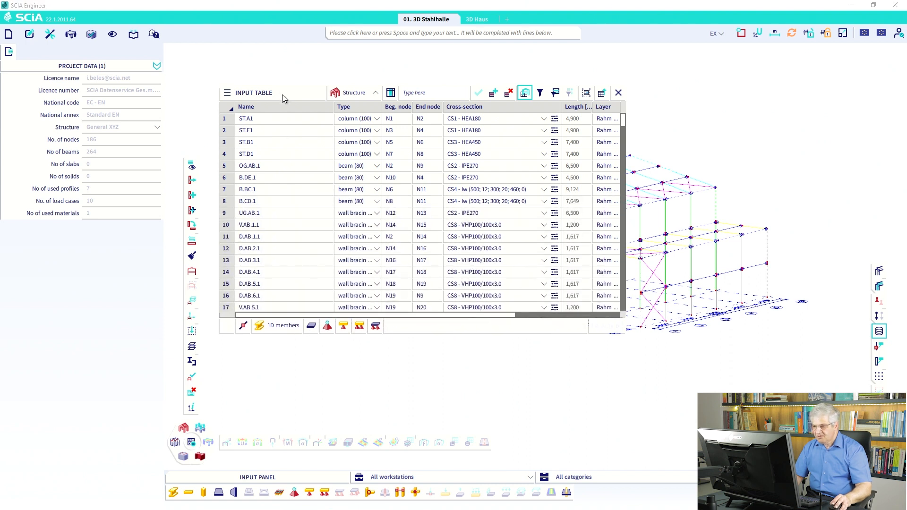
{"action": "left_click_drag", "start_coordinate": [282, 94], "coordinate": [296, 120]}
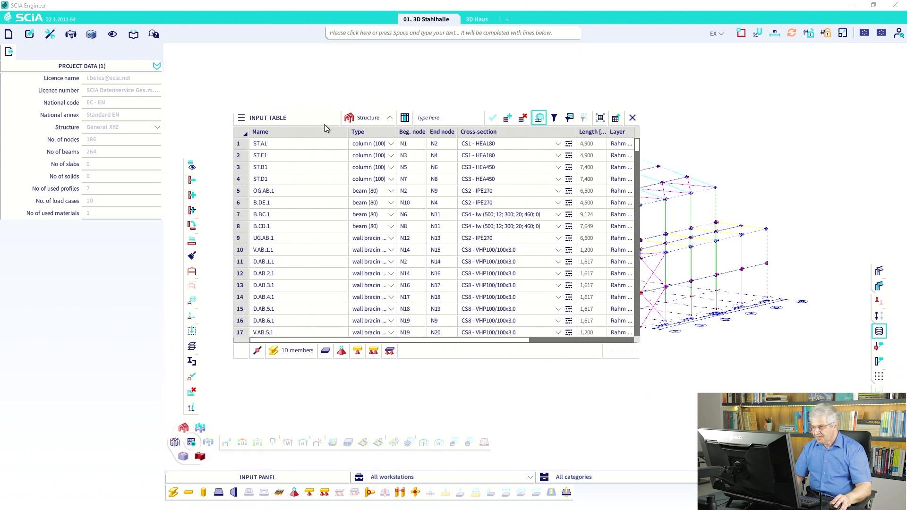
Turn on filtering in the 1D members table and filter the member names by ST.
{"action": "left_click", "coordinate": [555, 119]}
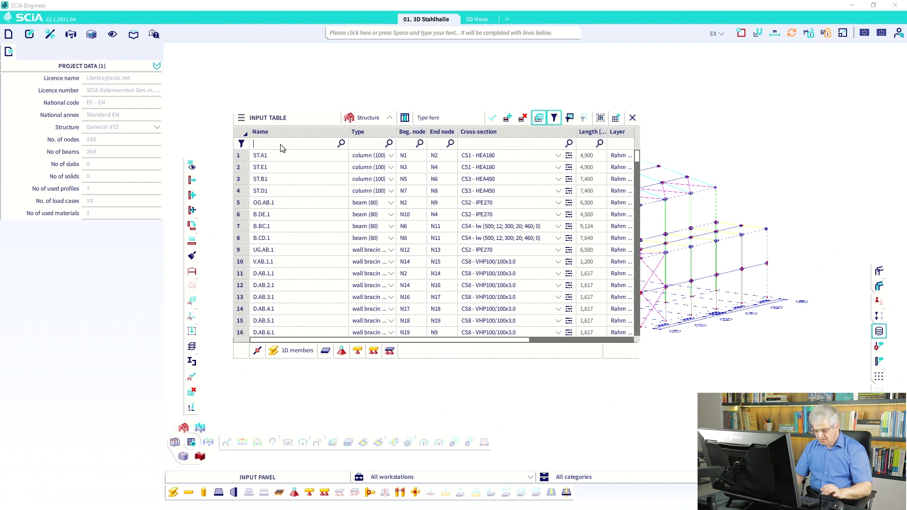
{"action": "type", "text": "ST"}
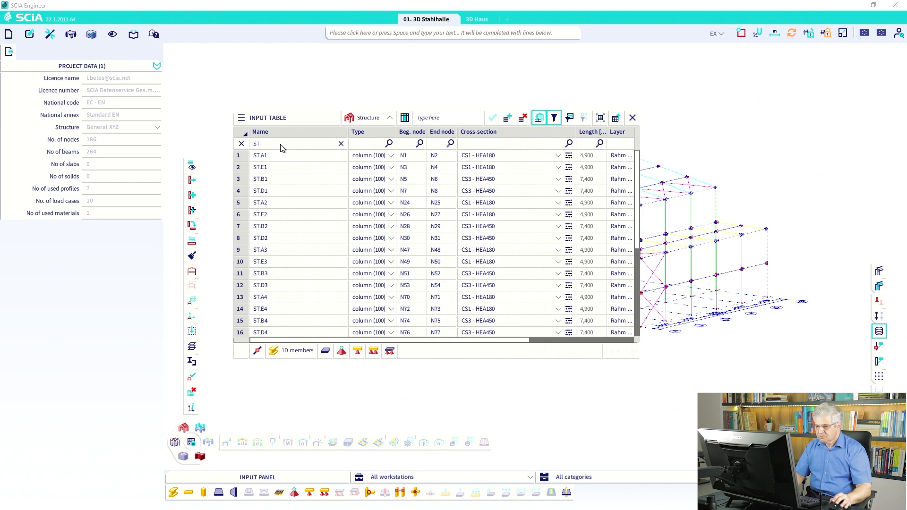
{"action": "scroll", "coordinate": [304, 212], "scroll_direction": "down", "scroll_amount": 4}
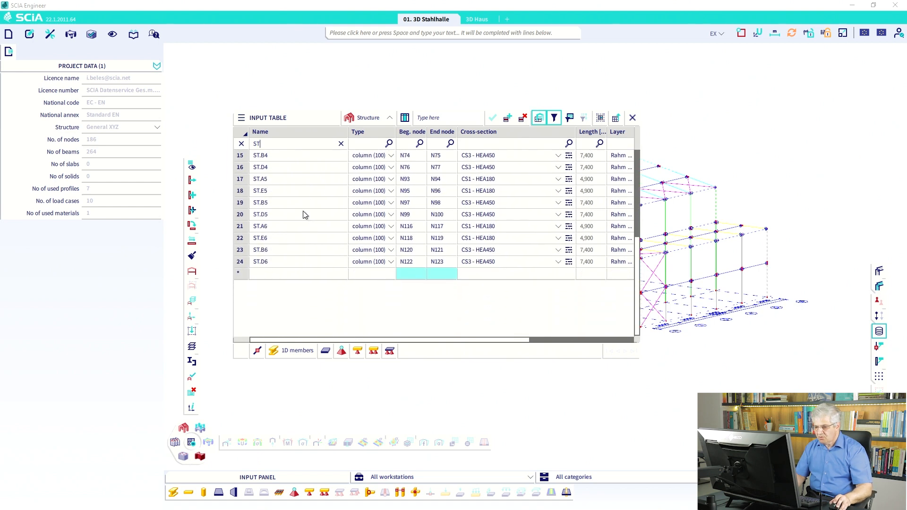
{"action": "scroll", "coordinate": [304, 212], "scroll_direction": "up", "scroll_amount": 4}
Clear the name filter and filter the members by the text "D." instead.
{"action": "double_click", "coordinate": [257, 143]}
{"action": "left_click", "coordinate": [242, 144]}
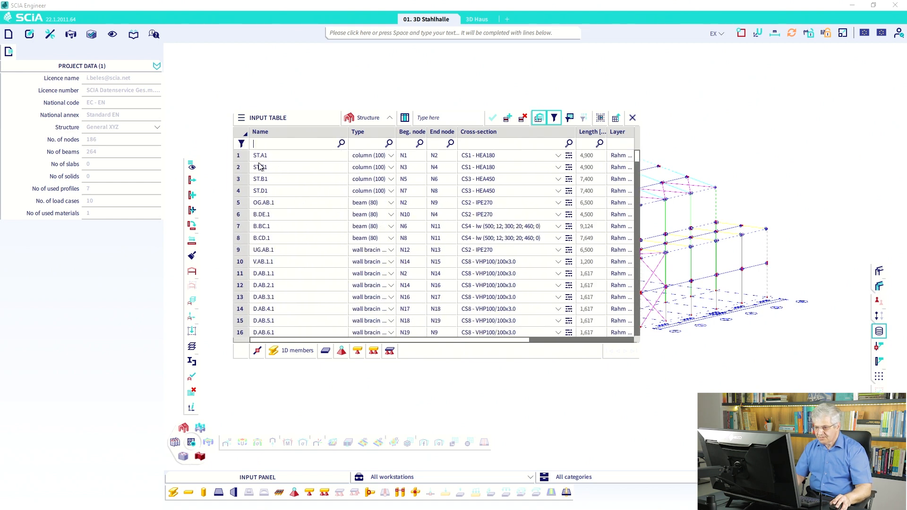
{"action": "scroll", "coordinate": [269, 179], "scroll_direction": "down", "scroll_amount": 1}
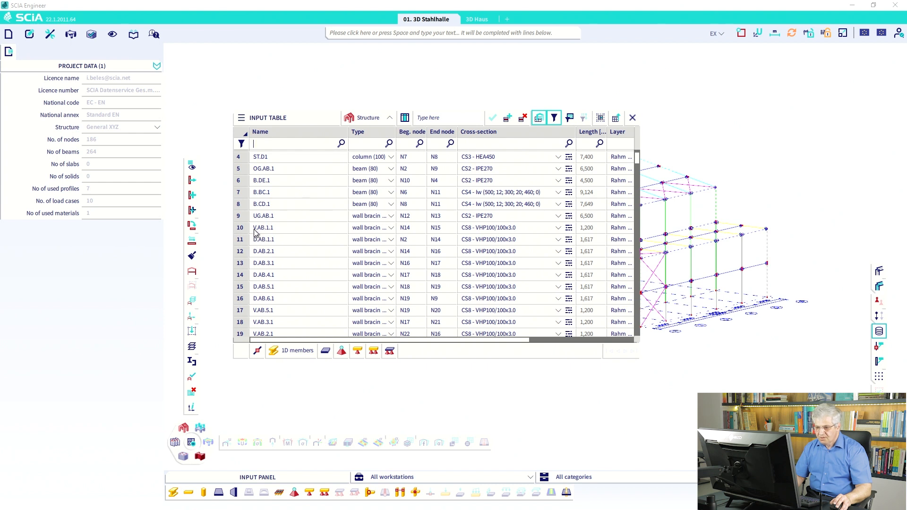
{"action": "type", "text": "D"}
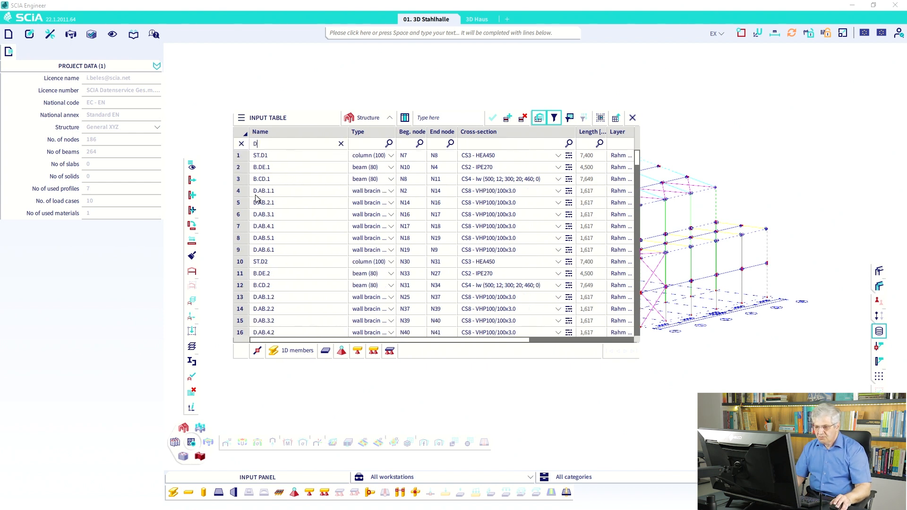
{"action": "type", "text": "."}
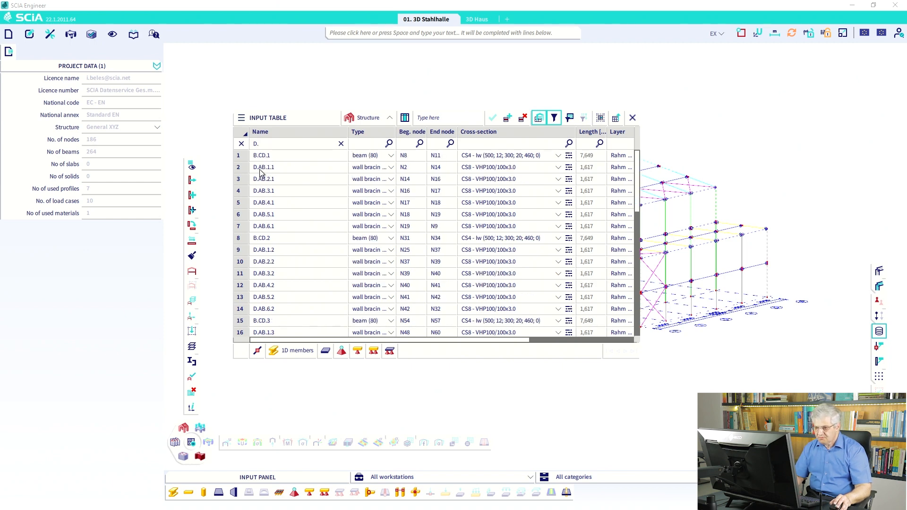
{"action": "scroll", "coordinate": [265, 180], "scroll_direction": "down", "scroll_amount": 2}
{"action": "scroll", "coordinate": [264, 180], "scroll_direction": "up", "scroll_amount": 2}
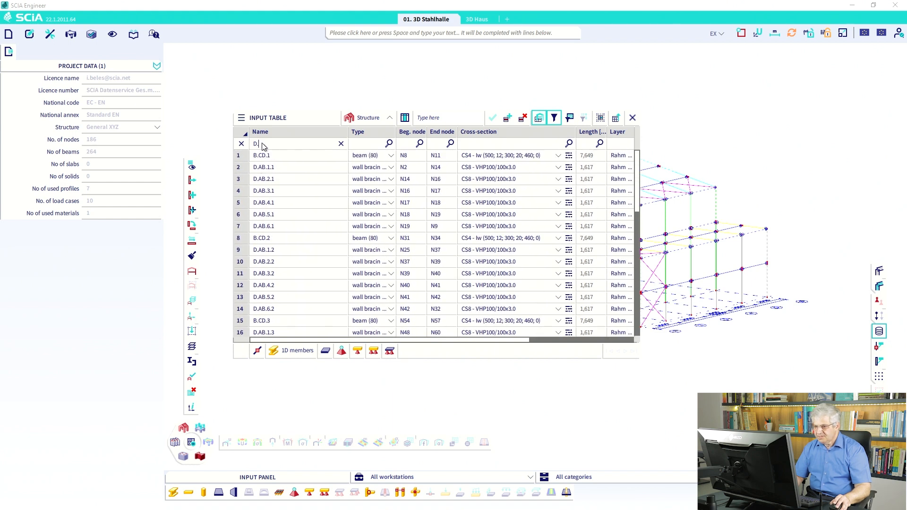
Filter the member names by "ST.", select all filtered members from ST.A1 to ST.D6, and clear the selection again.
{"action": "left_click_drag", "start_coordinate": [263, 145], "coordinate": [250, 147]}
{"action": "type", "text": "ST."}
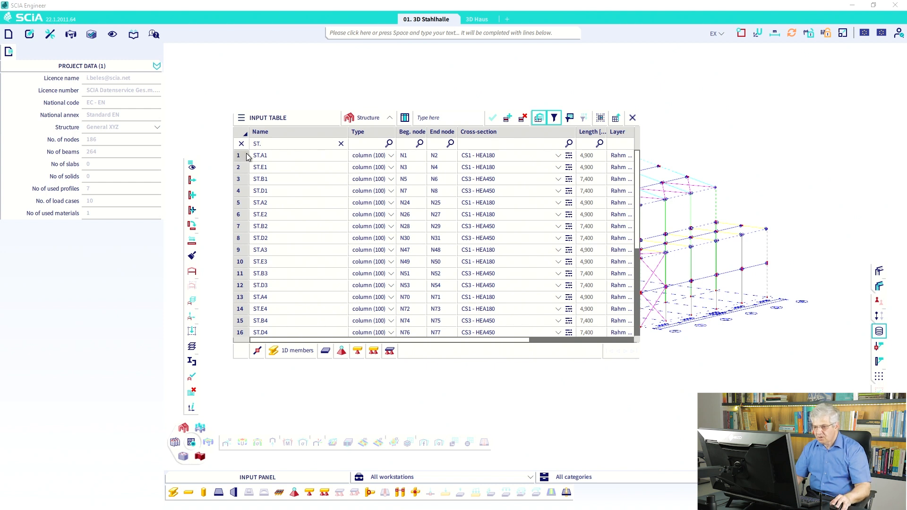
{"action": "left_click", "coordinate": [245, 157]}
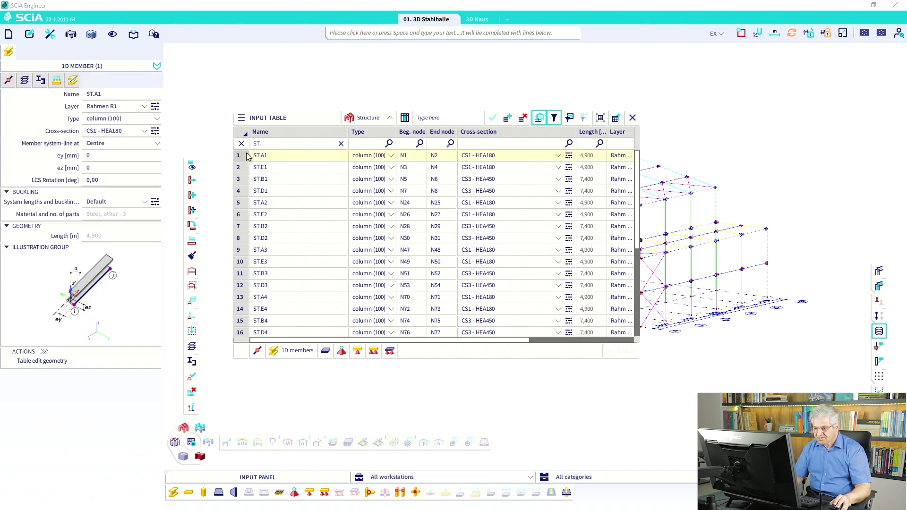
{"action": "left_click_drag", "start_coordinate": [289, 120], "coordinate": [511, 142]}
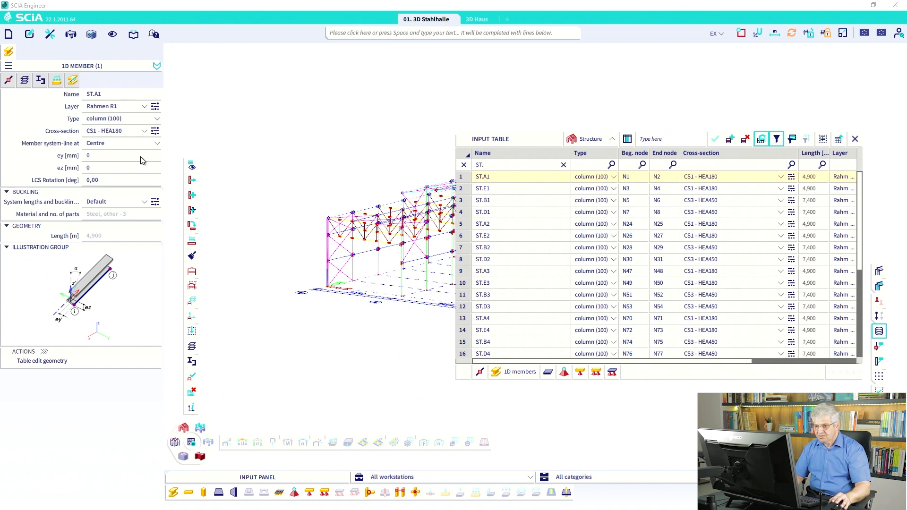
{"action": "scroll", "coordinate": [509, 239], "scroll_direction": "down", "scroll_amount": 4}
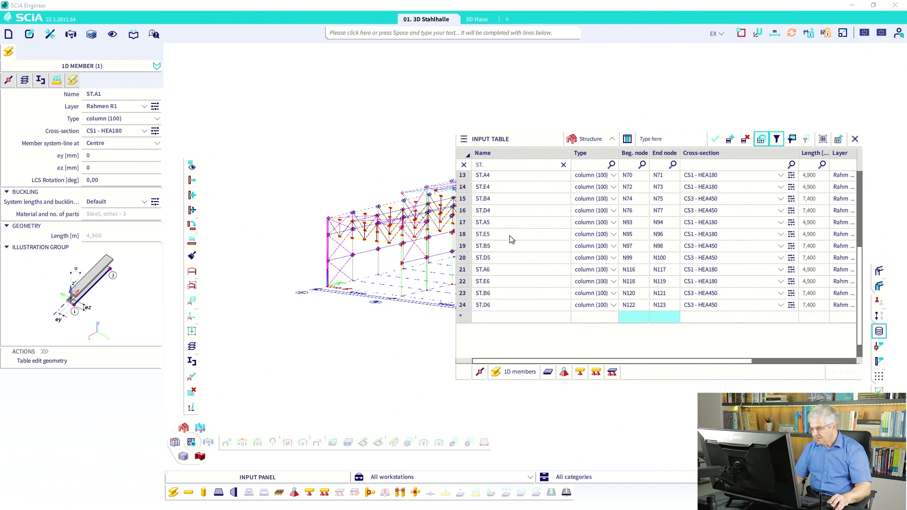
{"action": "scroll", "coordinate": [509, 240], "scroll_direction": "down", "scroll_amount": 1}
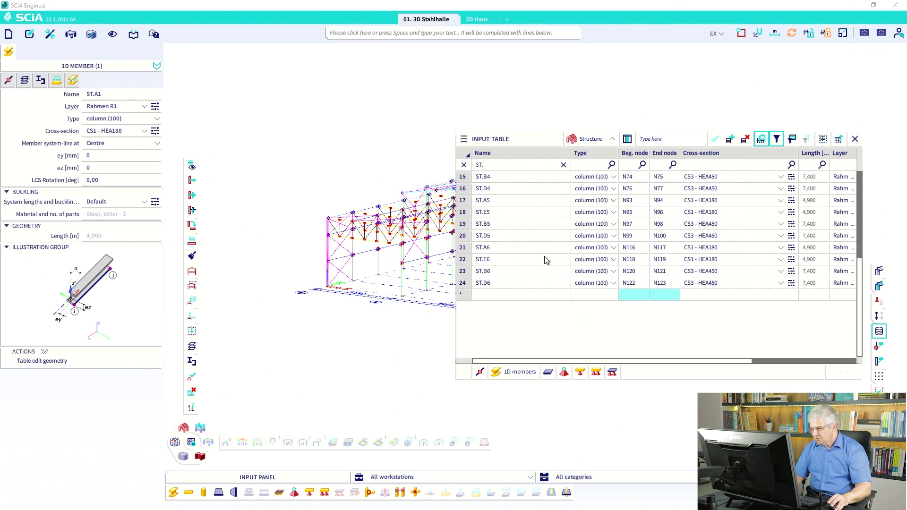
{"action": "left_click", "coordinate": [463, 283], "text": "shift"}
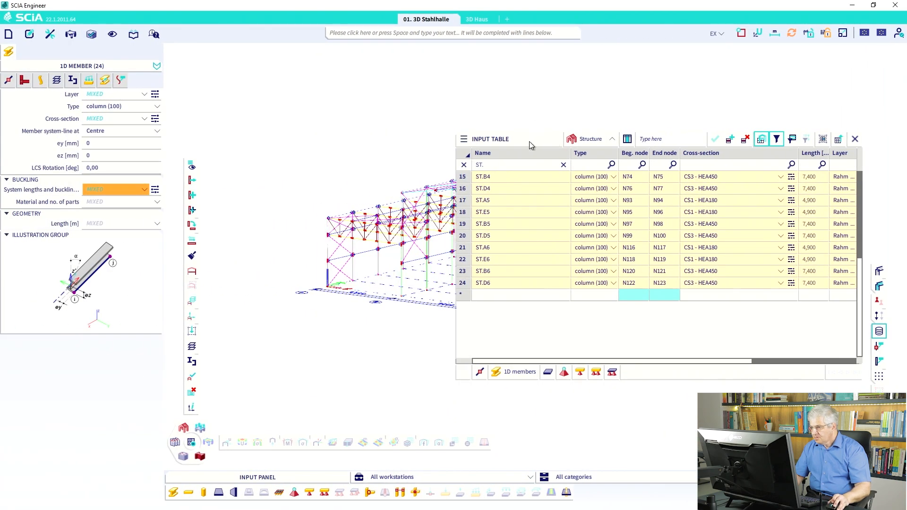
{"action": "key", "text": "Escape"}
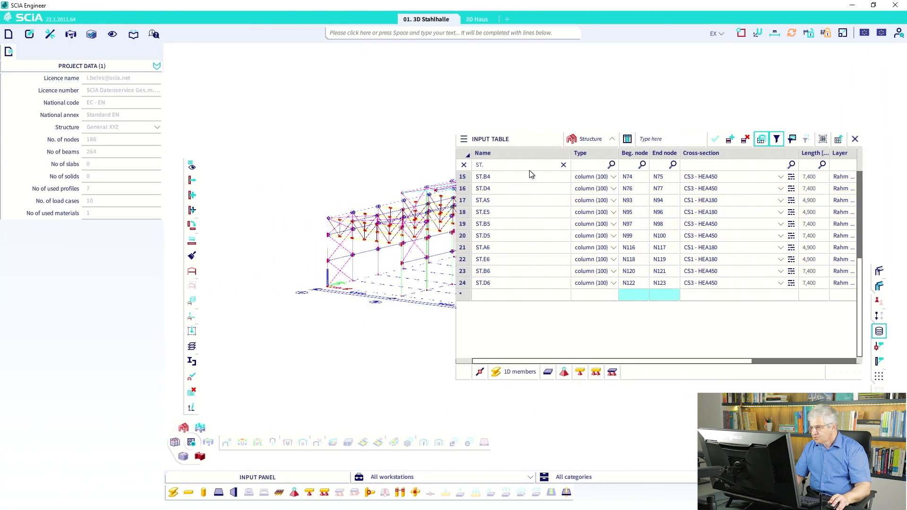
Remove the name filter, then find member ST.B1 with the table query "?ST.B1" and select its row before deselecting it.
{"action": "left_click", "coordinate": [562, 165]}
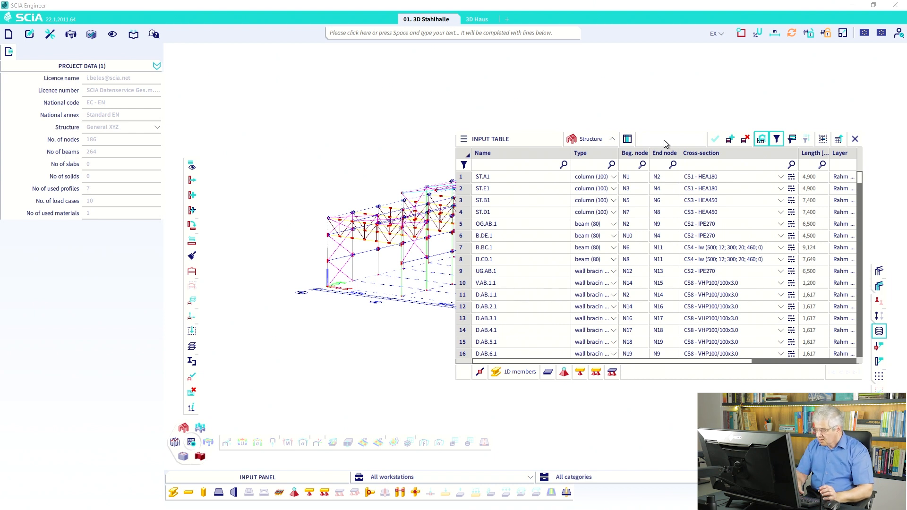
{"action": "type", "text": "?ST"}
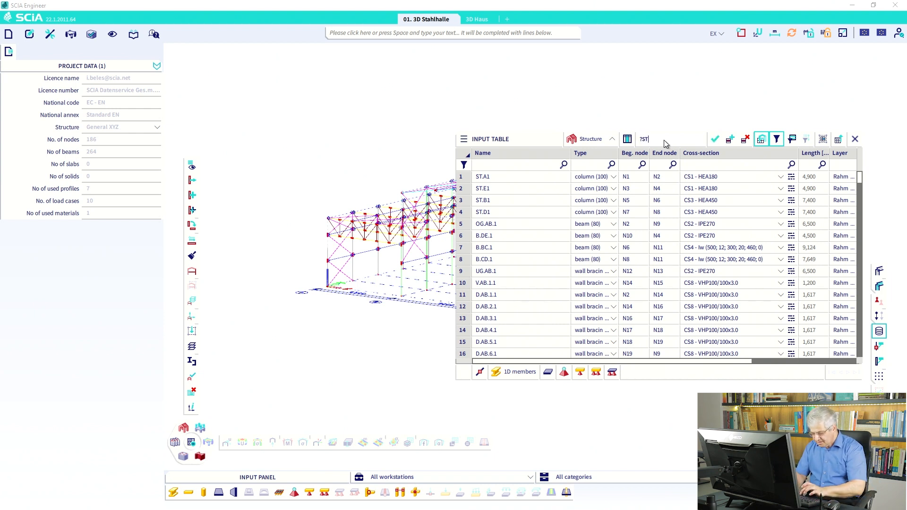
{"action": "type", "text": ".B1"}
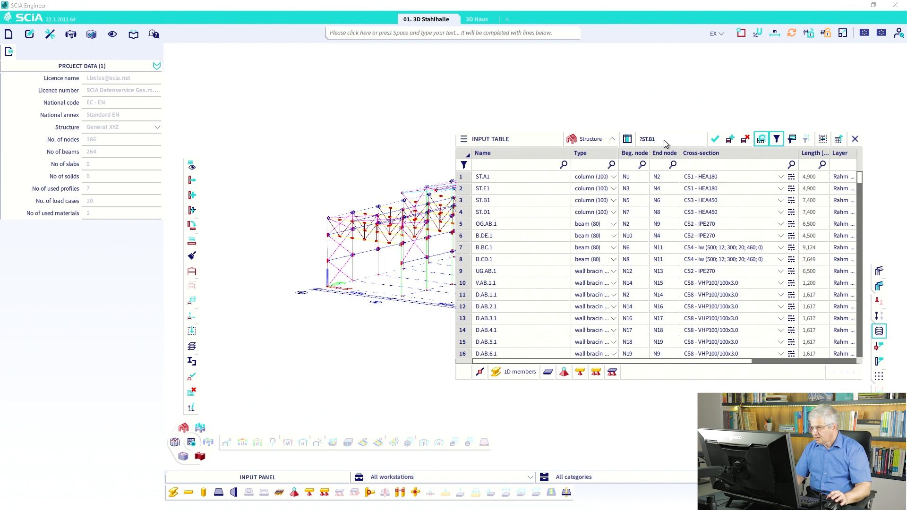
{"action": "key", "text": "Return"}
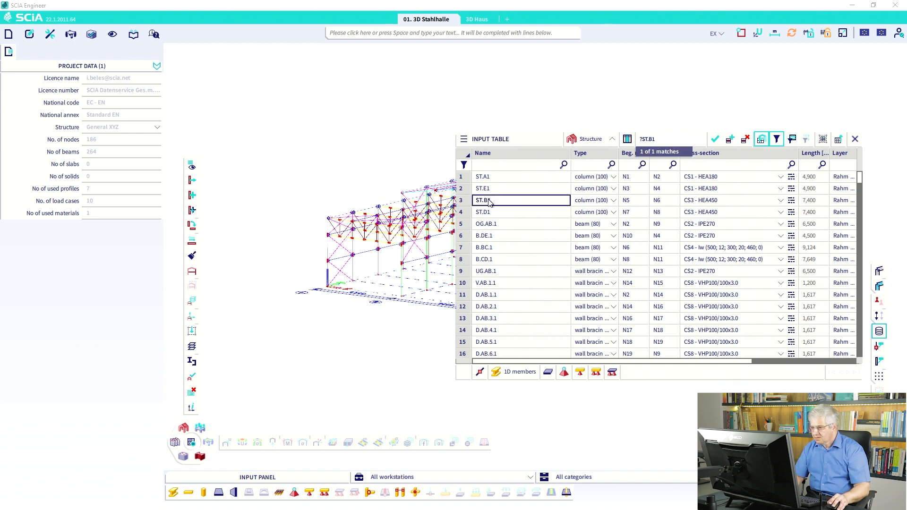
{"action": "left_click", "coordinate": [465, 202]}
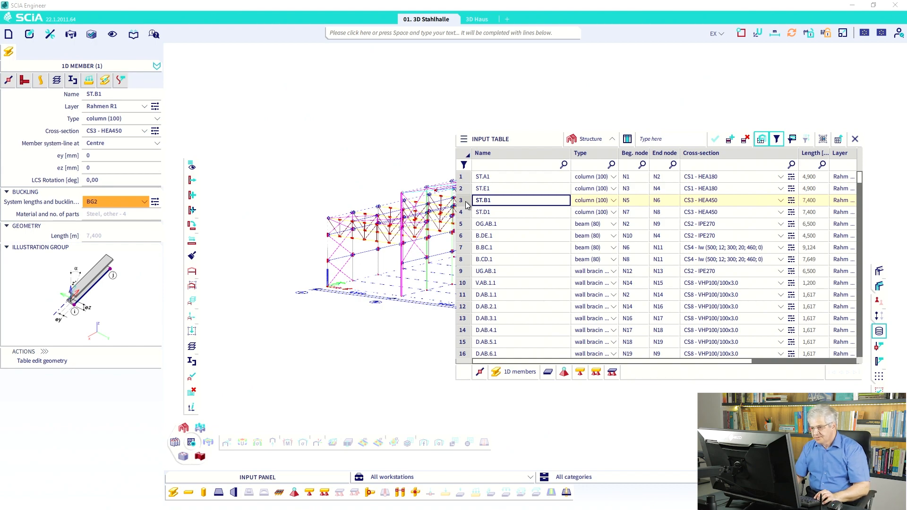
{"action": "key", "text": "Escape"}
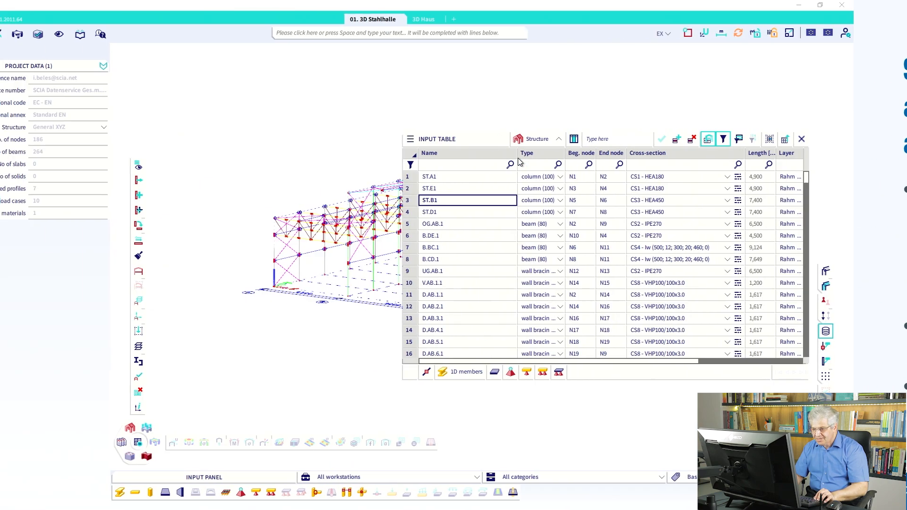
Close the input table and switch to the 3D Haus project, keeping that project open.
{"action": "left_click", "coordinate": [855, 138]}
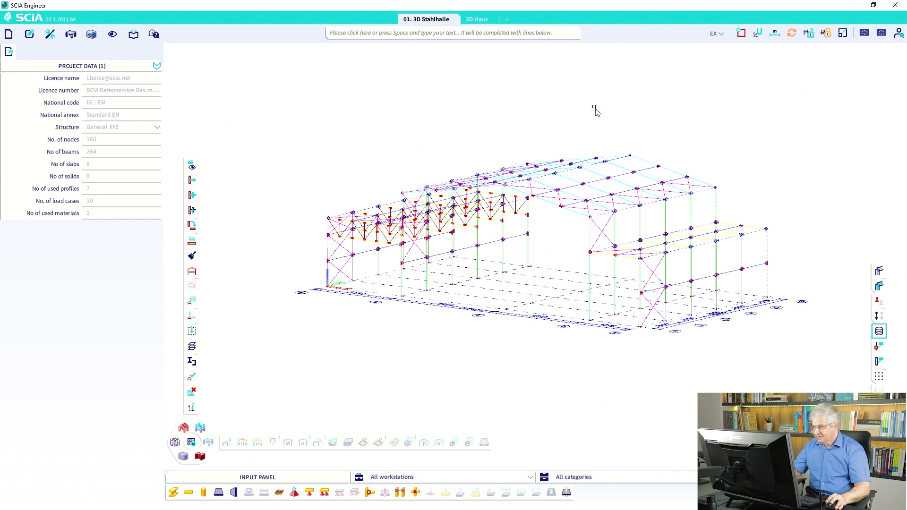
{"action": "left_click", "coordinate": [493, 19]}
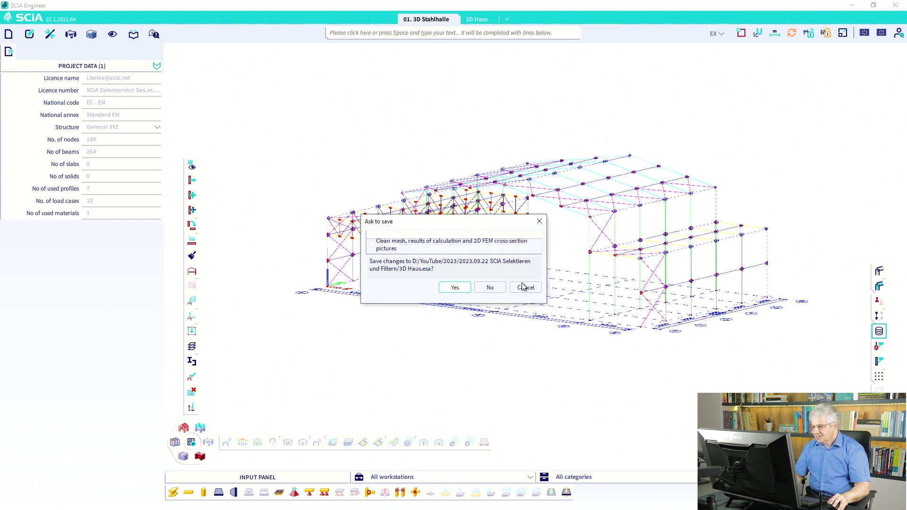
{"action": "left_click", "coordinate": [522, 285]}
{"action": "left_click", "coordinate": [474, 21]}
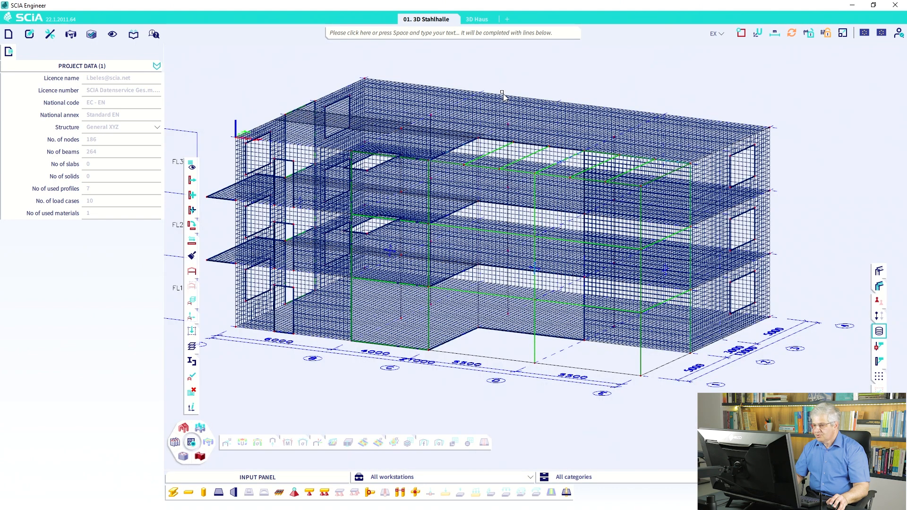
Turn off the mesh display in the structure view settings of the house model.
{"action": "left_click", "coordinate": [191, 166]}
{"action": "mouse_move", "coordinate": [210, 196]}
{"action": "mouse_move", "coordinate": [213, 179]}
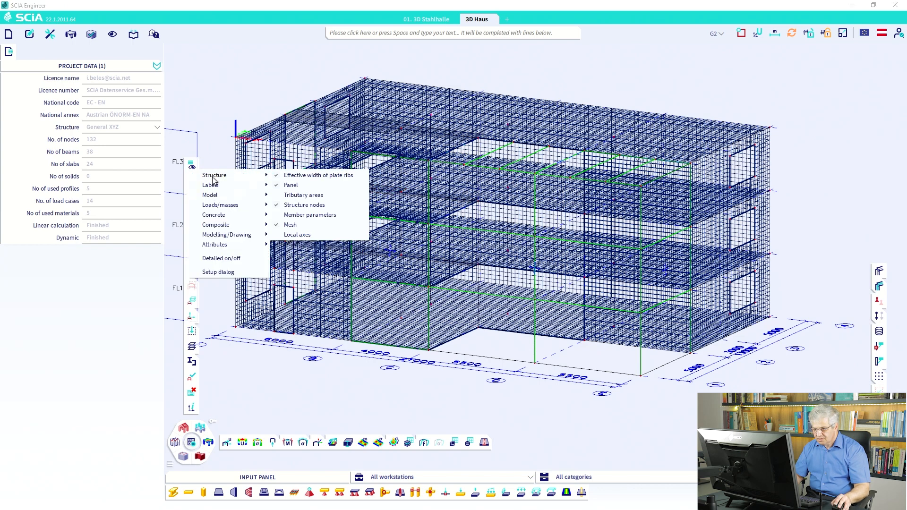
{"action": "left_click", "coordinate": [289, 225]}
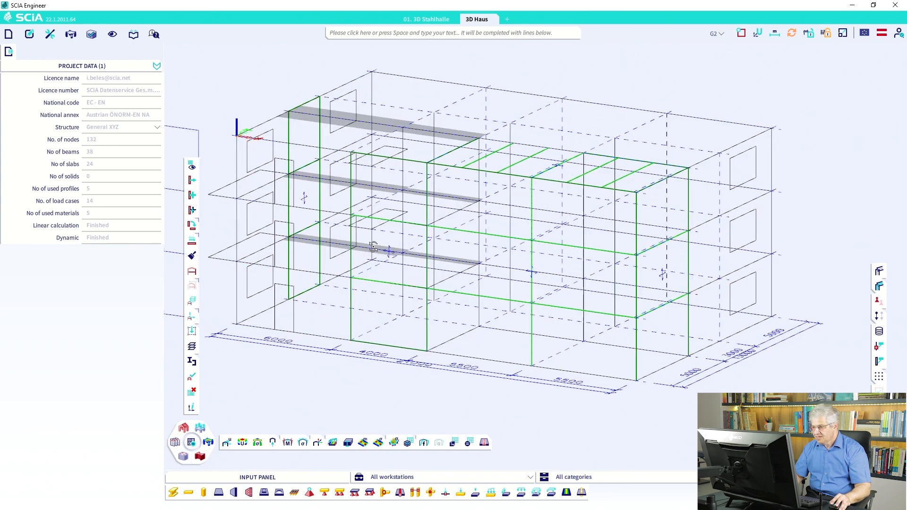
{"action": "middle_click_drag", "start_coordinate": [354, 247], "coordinate": [392, 239]}
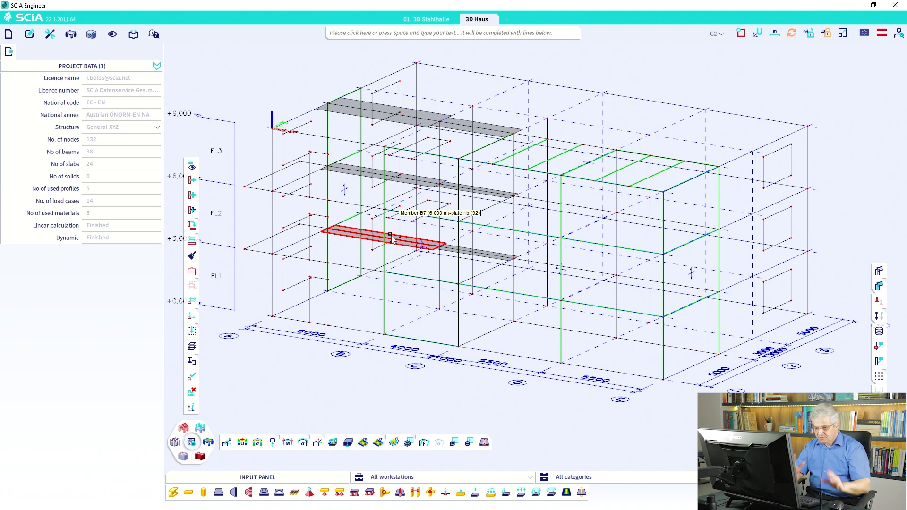
In the view settings for all entities, enable the Concrete + reinforcement display and apply concrete member data set to All.
{"action": "right_click", "coordinate": [273, 57]}
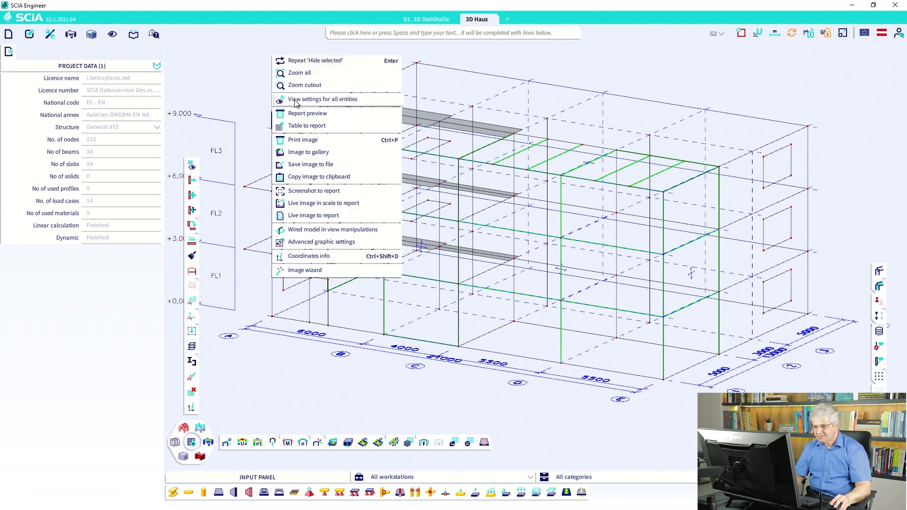
{"action": "left_click", "coordinate": [294, 100]}
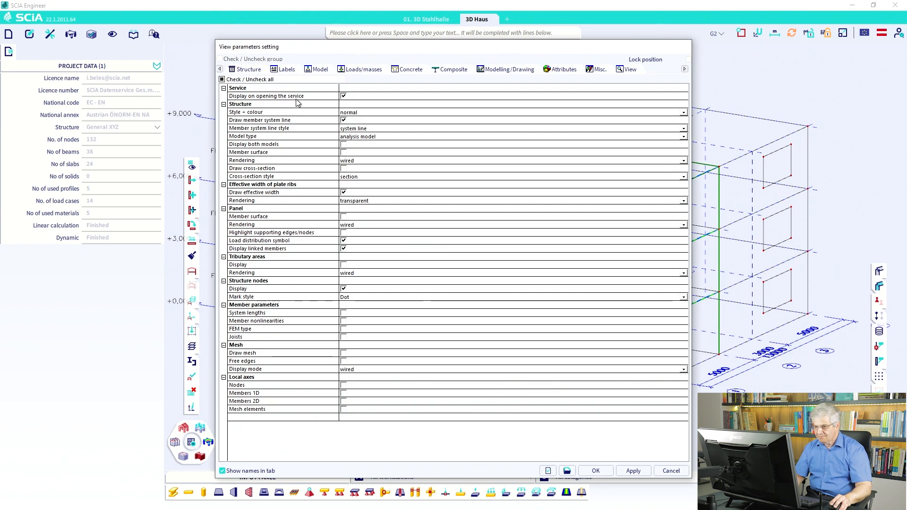
{"action": "left_click", "coordinate": [408, 70]}
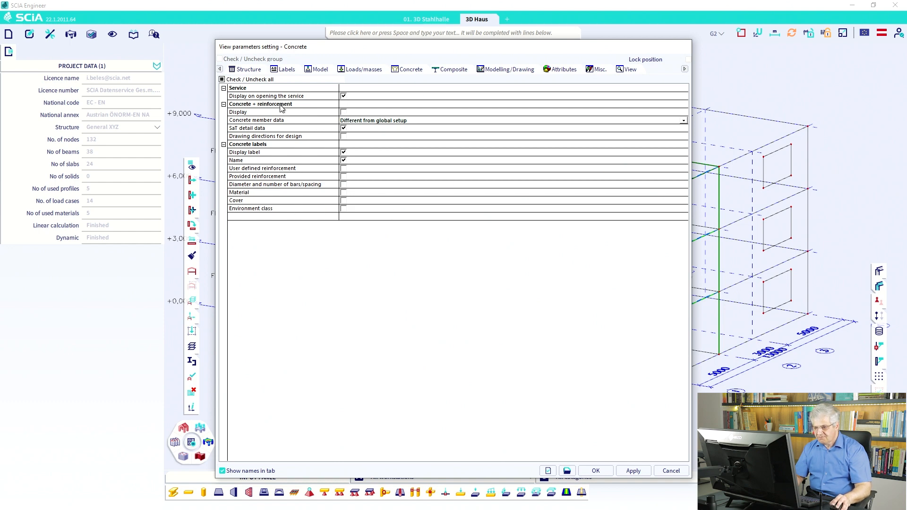
{"action": "left_click", "coordinate": [344, 113]}
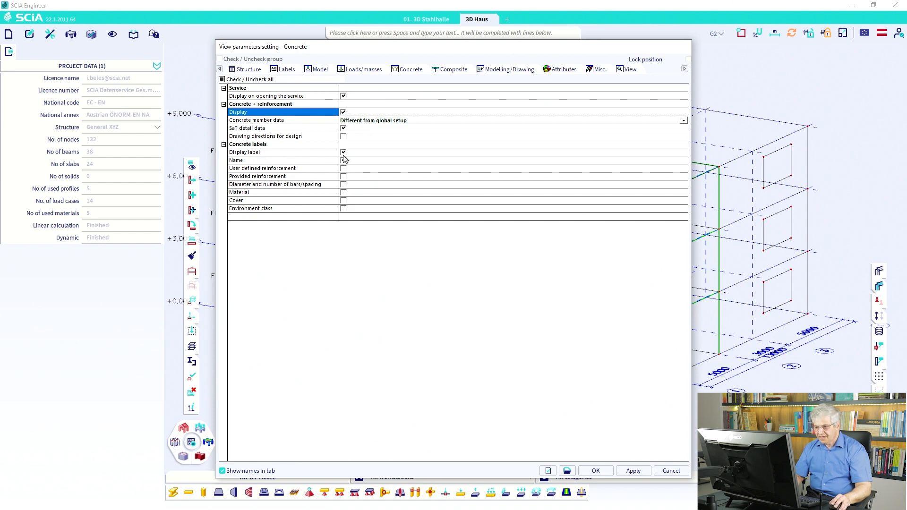
{"action": "left_click", "coordinate": [272, 122]}
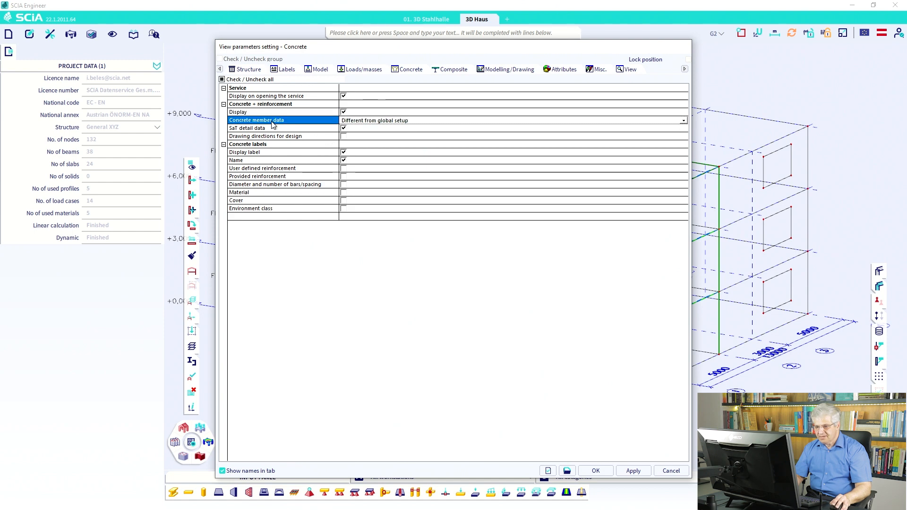
{"action": "left_click", "coordinate": [376, 123]}
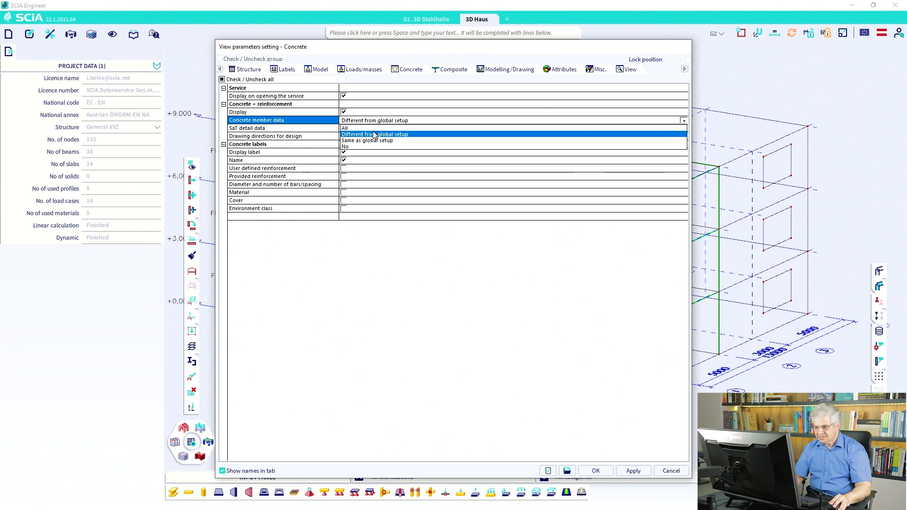
{"action": "left_click", "coordinate": [374, 133]}
{"action": "left_click", "coordinate": [633, 471]}
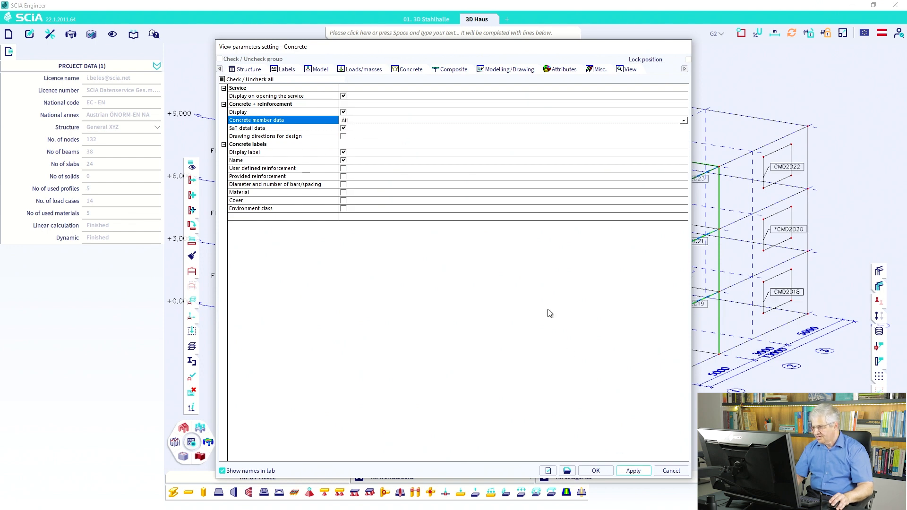
Limit the displayed concrete member data to Different from global setup and apply it to the house model.
{"action": "left_click_drag", "start_coordinate": [412, 40], "coordinate": [188, 90]}
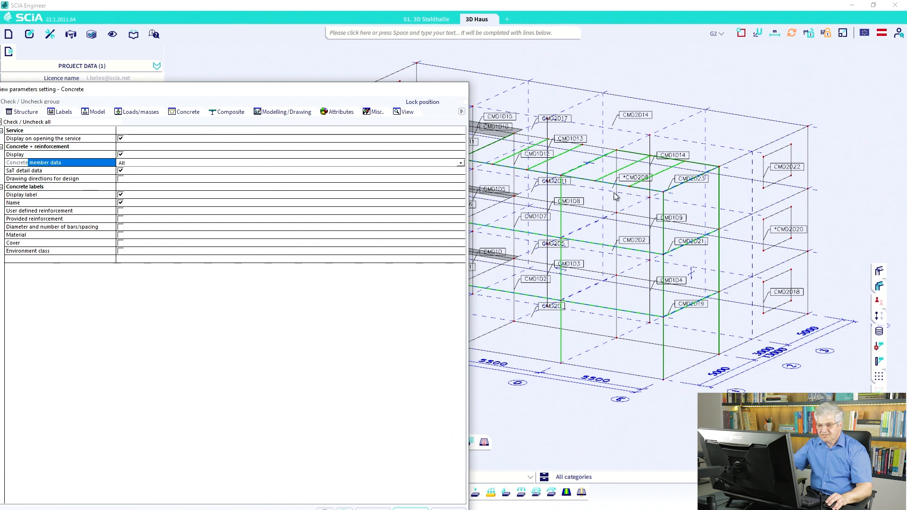
{"action": "left_click_drag", "start_coordinate": [127, 90], "coordinate": [341, 65]}
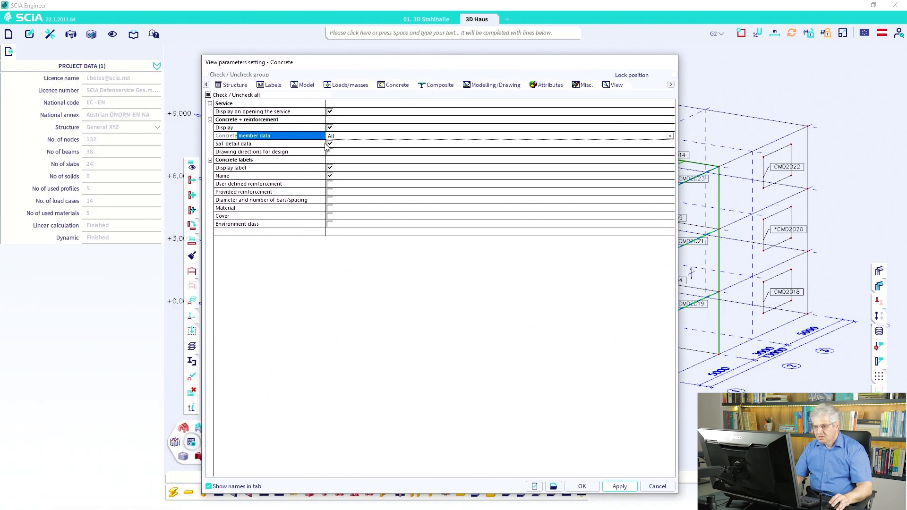
{"action": "left_click", "coordinate": [339, 137]}
{"action": "left_click", "coordinate": [342, 151]}
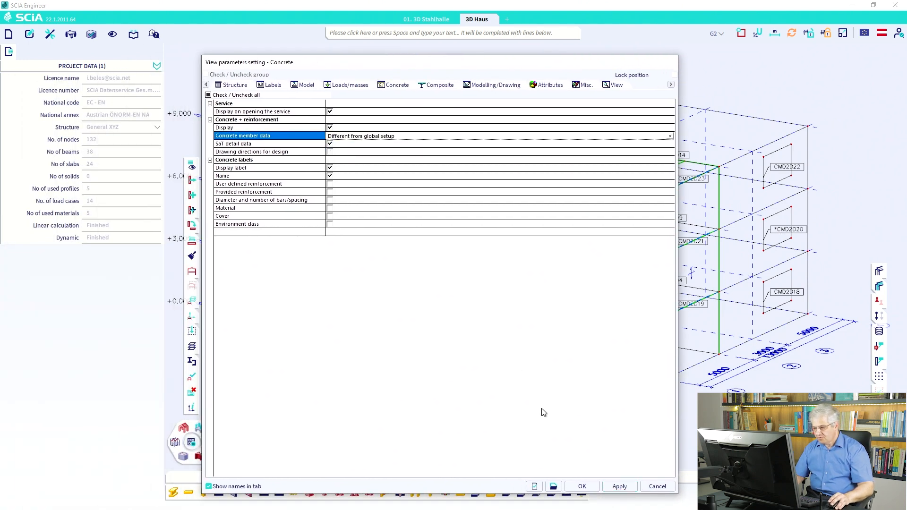
{"action": "left_click", "coordinate": [620, 486]}
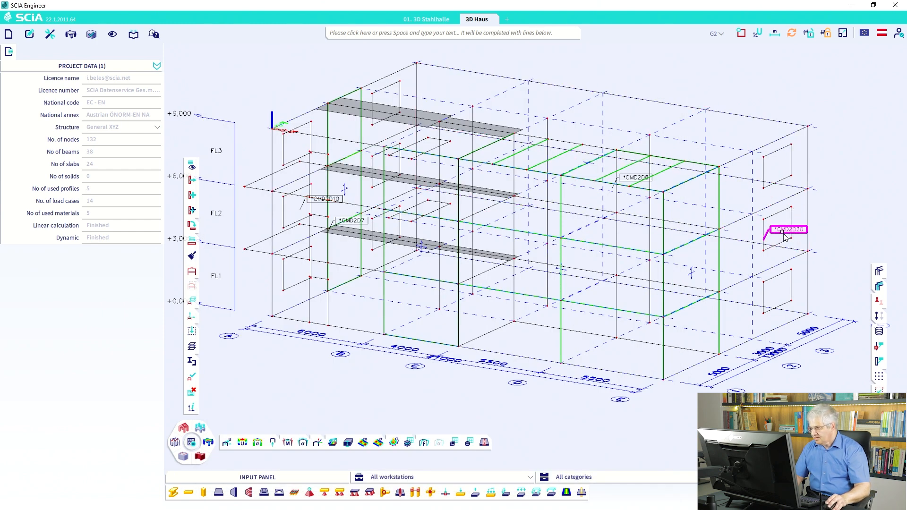
Select concrete member data CMD2D20 and expand the selection to all data sharing its reinforcement material B 400A.
{"action": "left_click", "coordinate": [364, 255]}
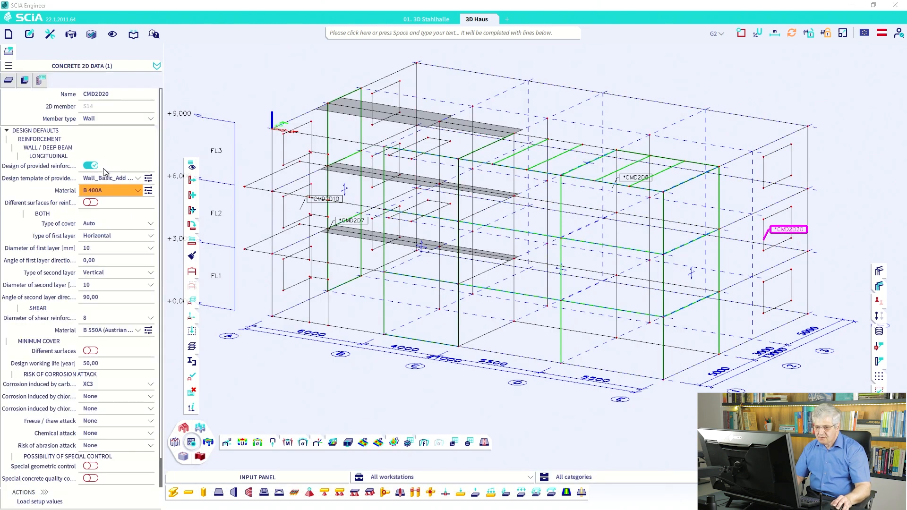
{"action": "right_click", "coordinate": [101, 193]}
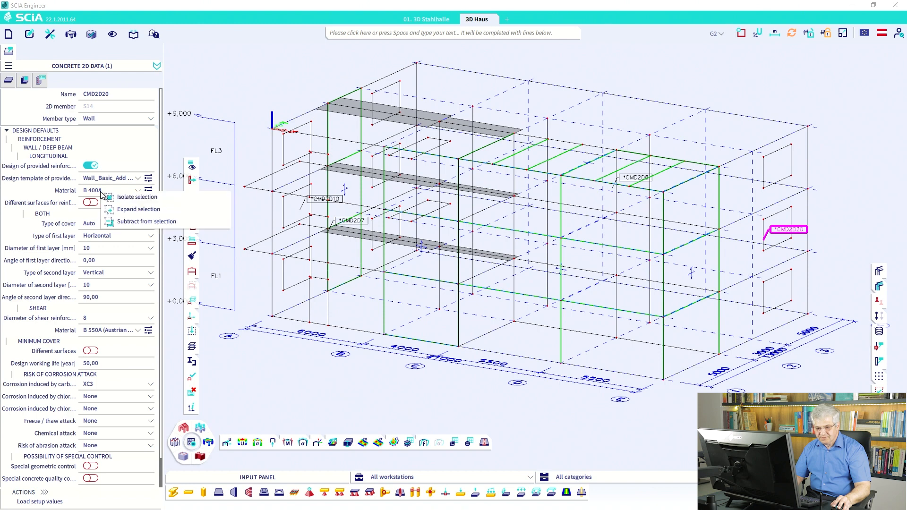
{"action": "left_click", "coordinate": [123, 209]}
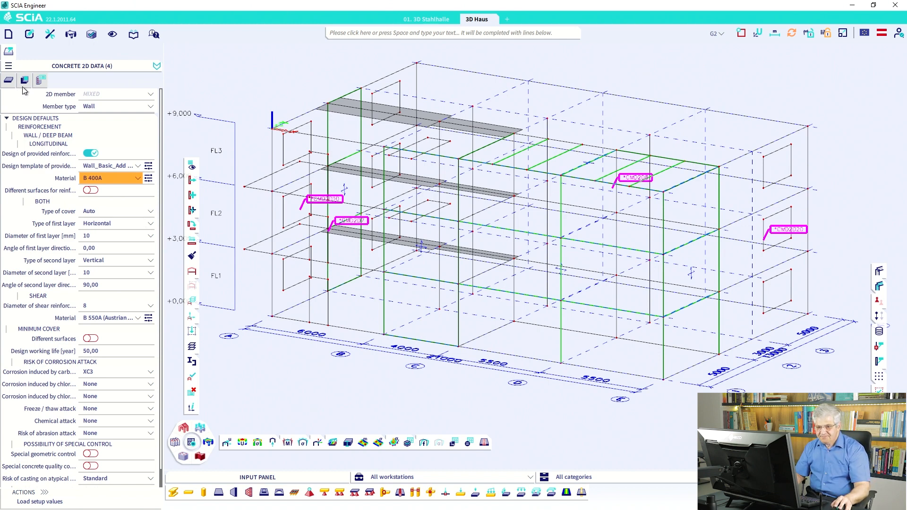
Go from the selected concrete data to the properties of their 2D members and show the advanced properties.
{"action": "left_click", "coordinate": [9, 82]}
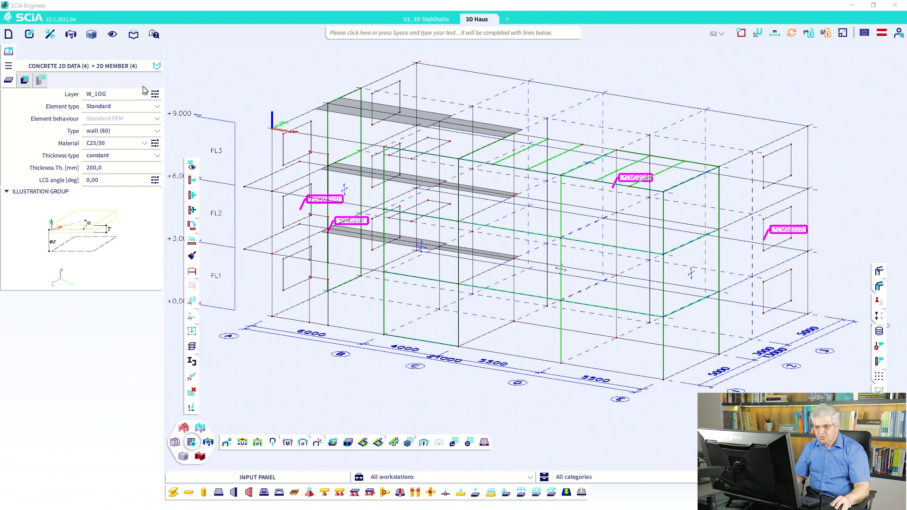
{"action": "left_click", "coordinate": [157, 67]}
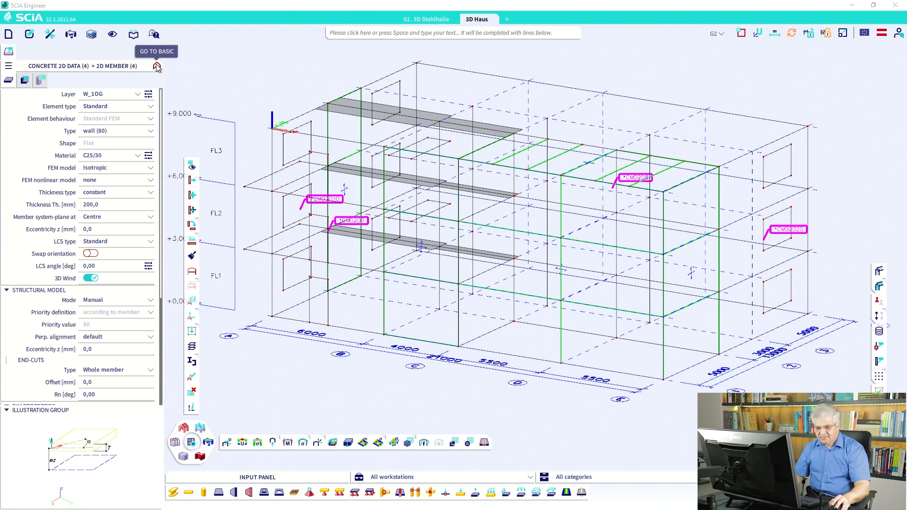
Set the BIM Reference attribute of the four selected 2D members to B400 and clear the selection.
{"action": "scroll", "coordinate": [118, 304], "scroll_direction": "down", "scroll_amount": 5}
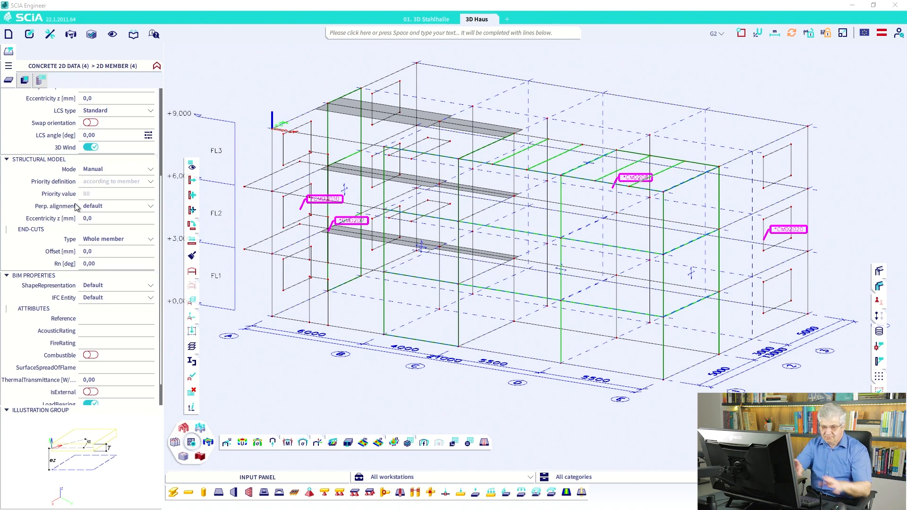
{"action": "scroll", "coordinate": [111, 310], "scroll_direction": "down", "scroll_amount": 2}
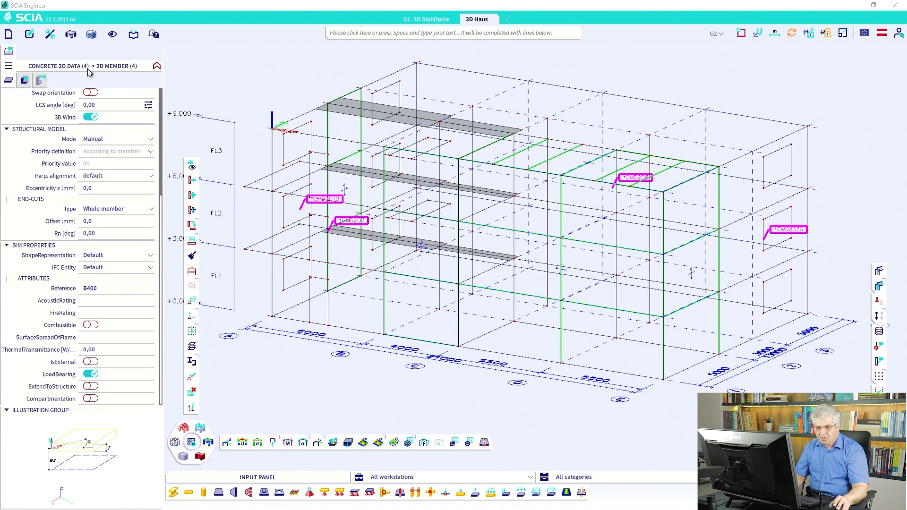
{"action": "type", "text": "3"}
{"action": "mouse_move", "coordinate": [76, 74]}
{"action": "left_mouse_down"}
{"action": "mouse_move", "coordinate": [78, 61]}
{"action": "mouse_move", "coordinate": [90, 74]}
{"action": "mouse_move", "coordinate": [79, 72]}
{"action": "left_mouse_up"}
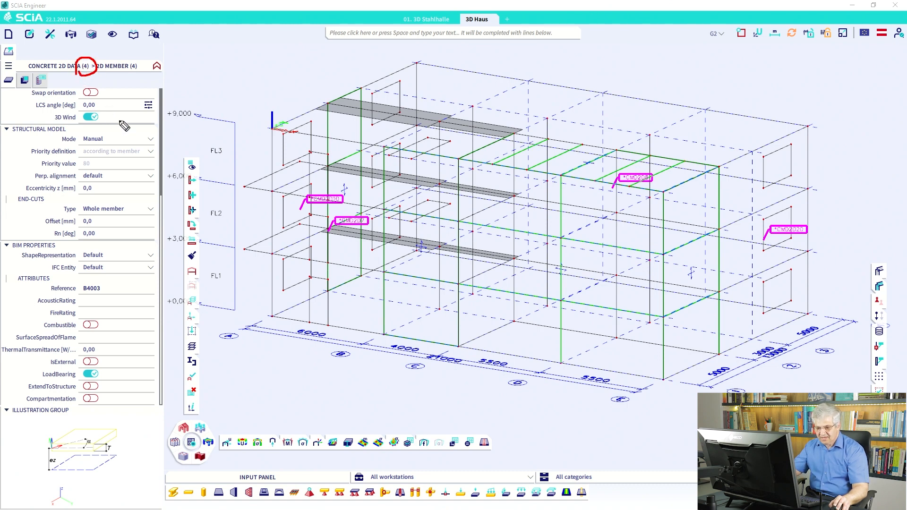
{"action": "mouse_move", "coordinate": [84, 286]}
{"action": "left_mouse_down"}
{"action": "mouse_move", "coordinate": [108, 287]}
{"action": "mouse_move", "coordinate": [83, 284]}
{"action": "left_mouse_up"}
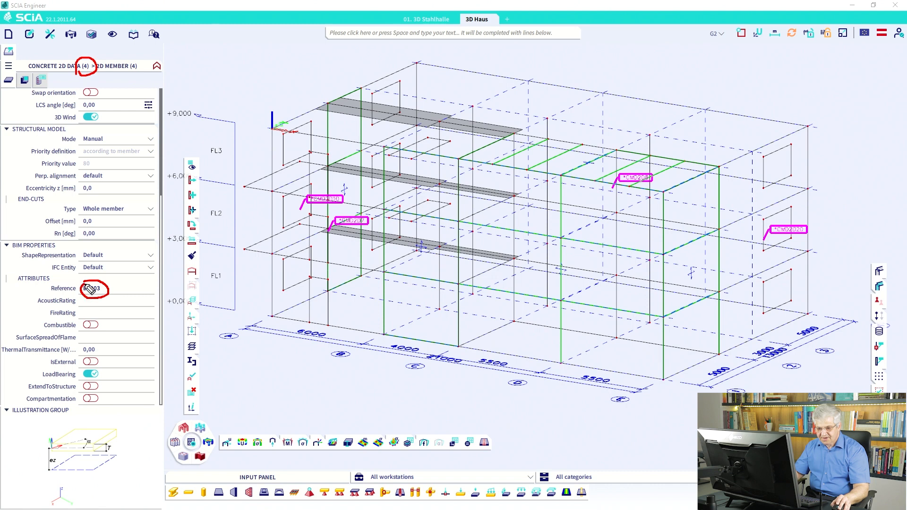
{"action": "key", "text": "Escape"}
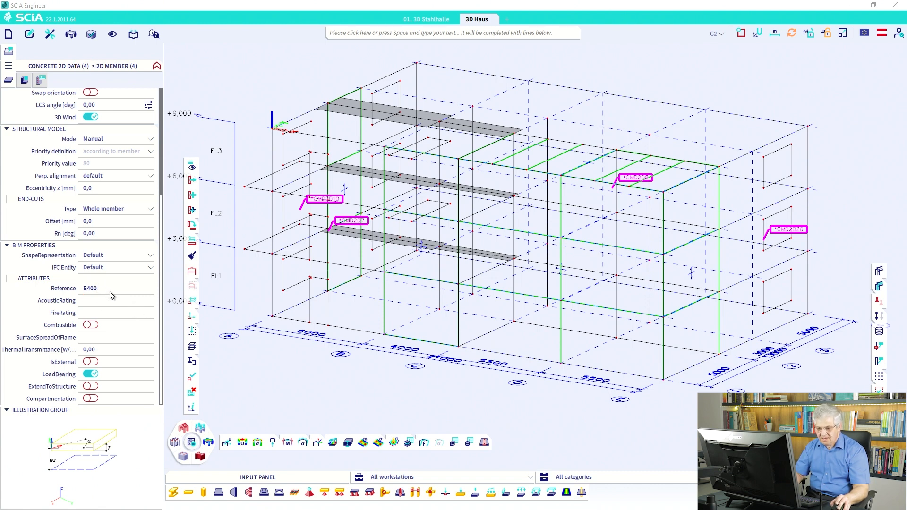
{"action": "left_click", "coordinate": [258, 288]}
{"action": "key", "text": "Escape"}
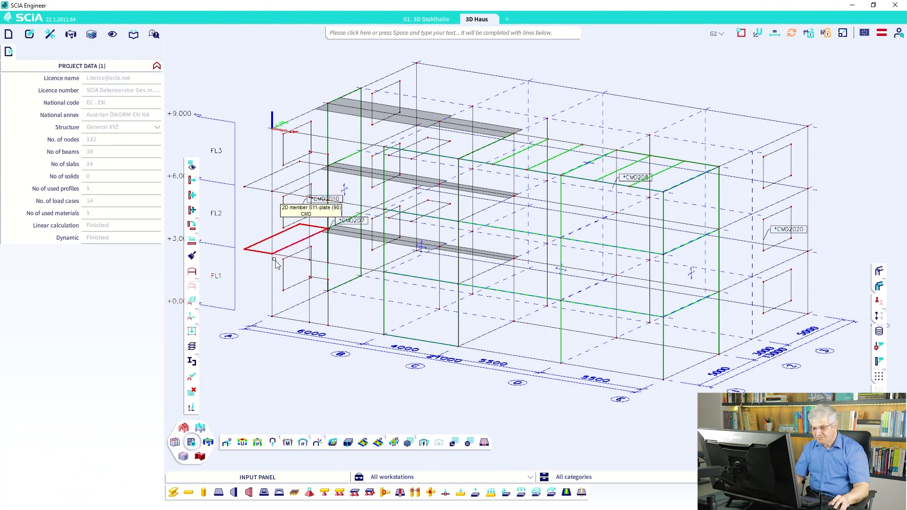
Select wall S17 among the overlapping members, and expand the selection to all 2D members sharing its Reference value B400.
{"action": "left_click", "coordinate": [290, 303]}
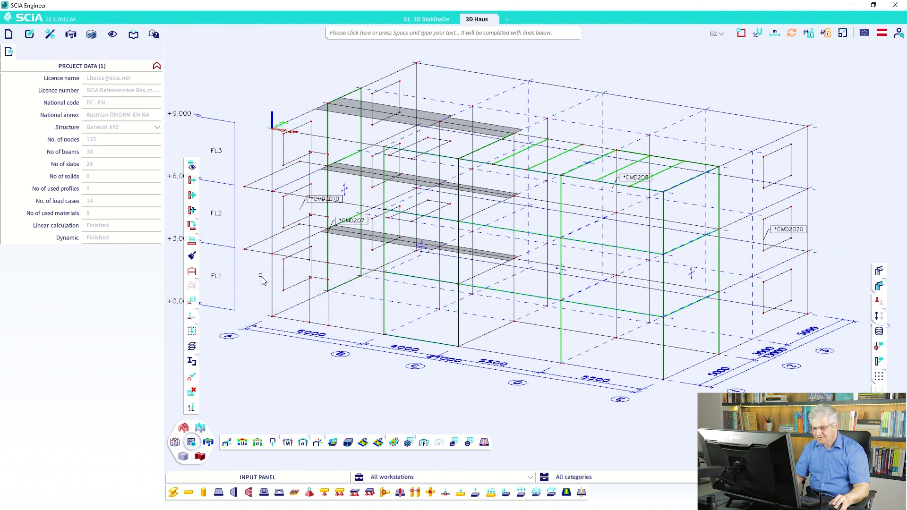
{"action": "left_click", "coordinate": [279, 232]}
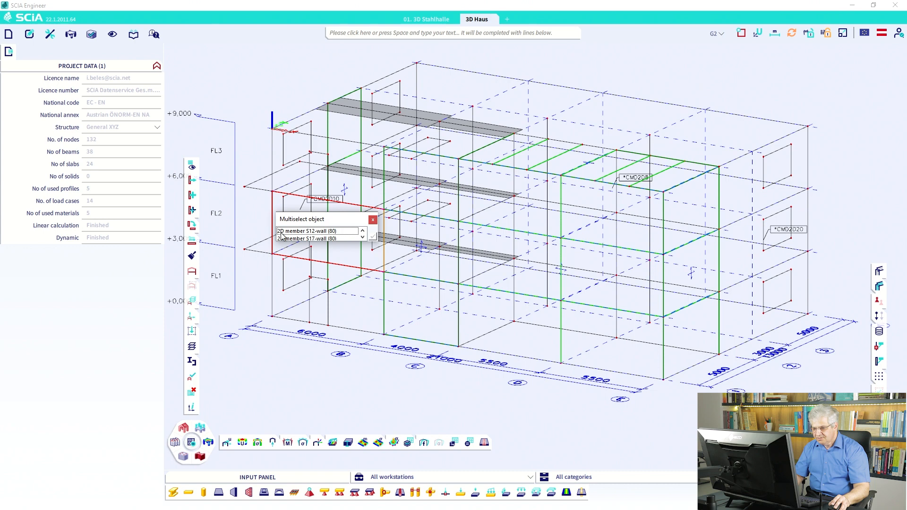
{"action": "left_click", "coordinate": [284, 238]}
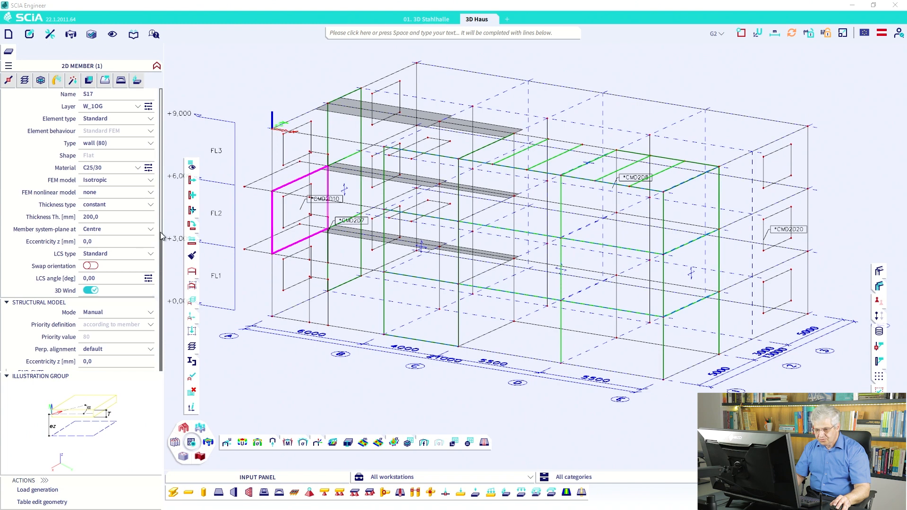
{"action": "scroll", "coordinate": [121, 294], "scroll_direction": "down", "scroll_amount": 8}
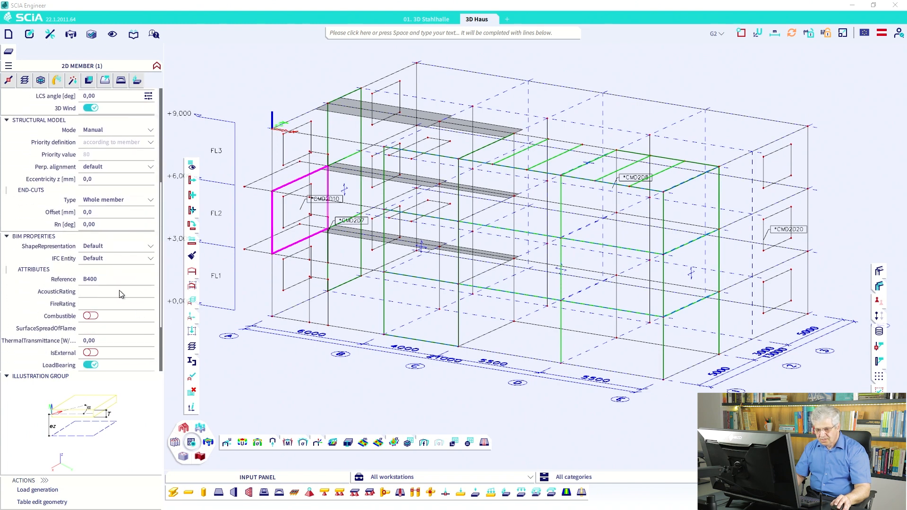
{"action": "right_click", "coordinate": [107, 281]}
{"action": "left_click", "coordinate": [120, 299]}
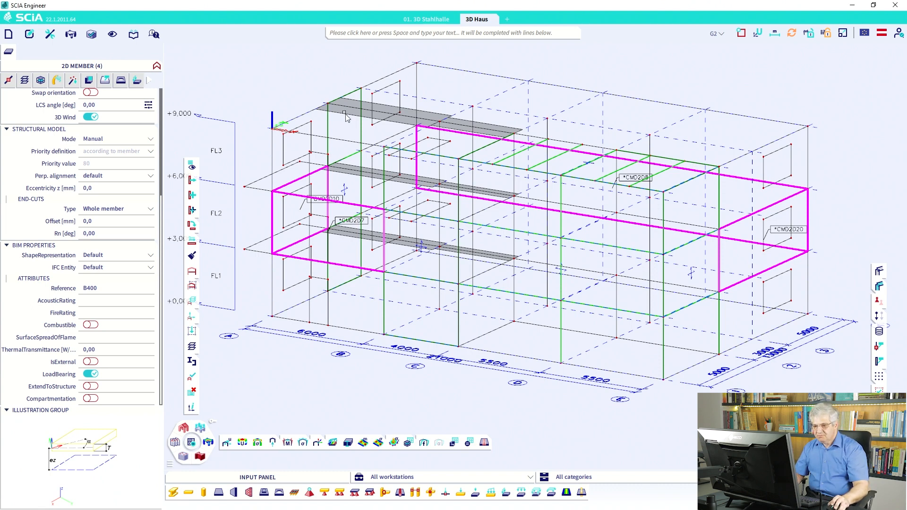
{"action": "key", "text": "Escape"}
{"action": "scroll", "coordinate": [366, 251], "scroll_direction": "down", "scroll_amount": 2}
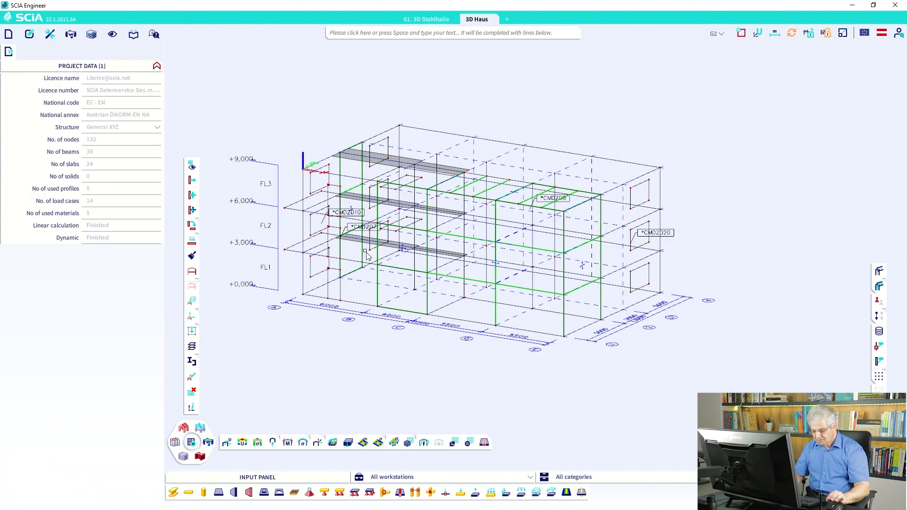